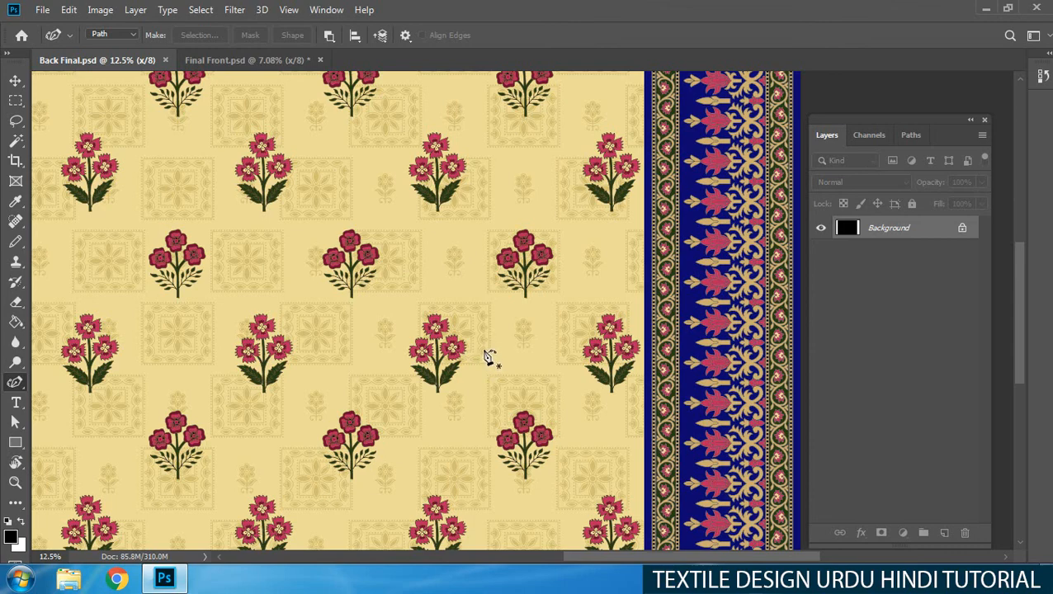
- Duplicate the Back Final.psd image as "Back Final copy"
scroll(499, 346, down, 3)
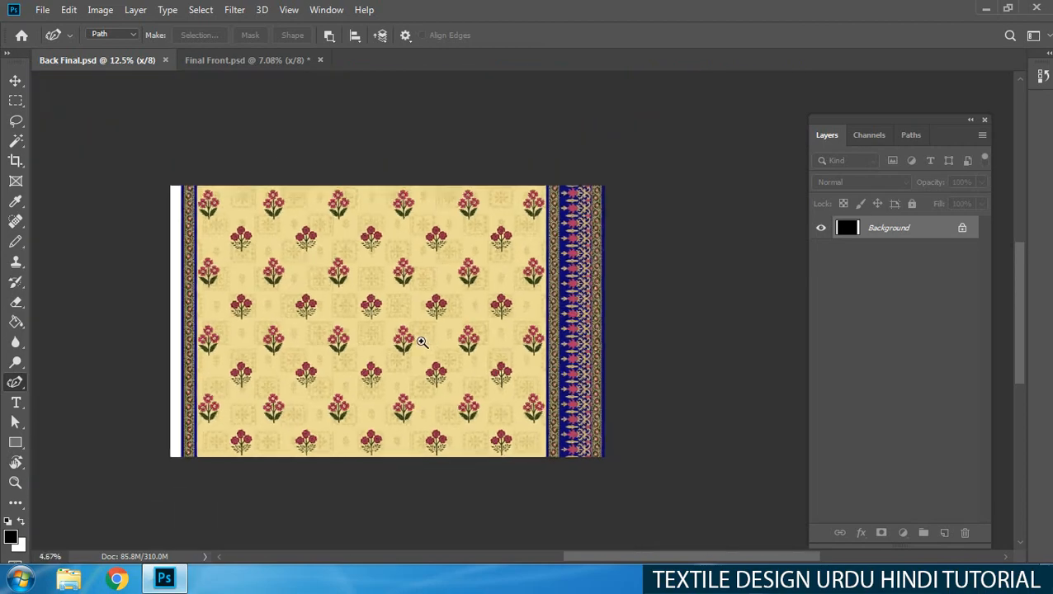
scroll(599, 329, up, 3)
scroll(457, 304, down, 3)
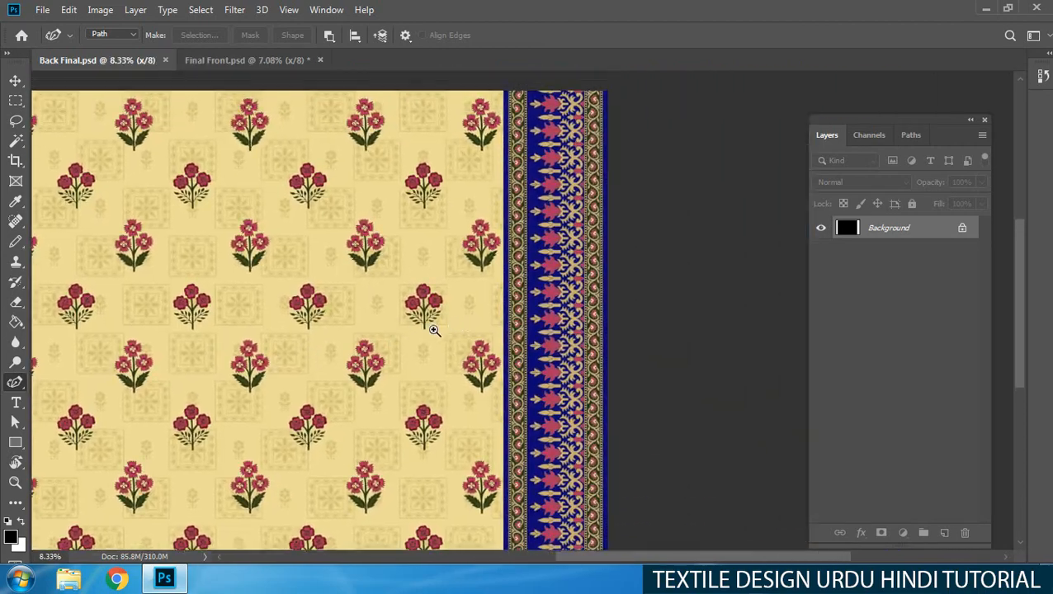
click(240, 64)
click(102, 57)
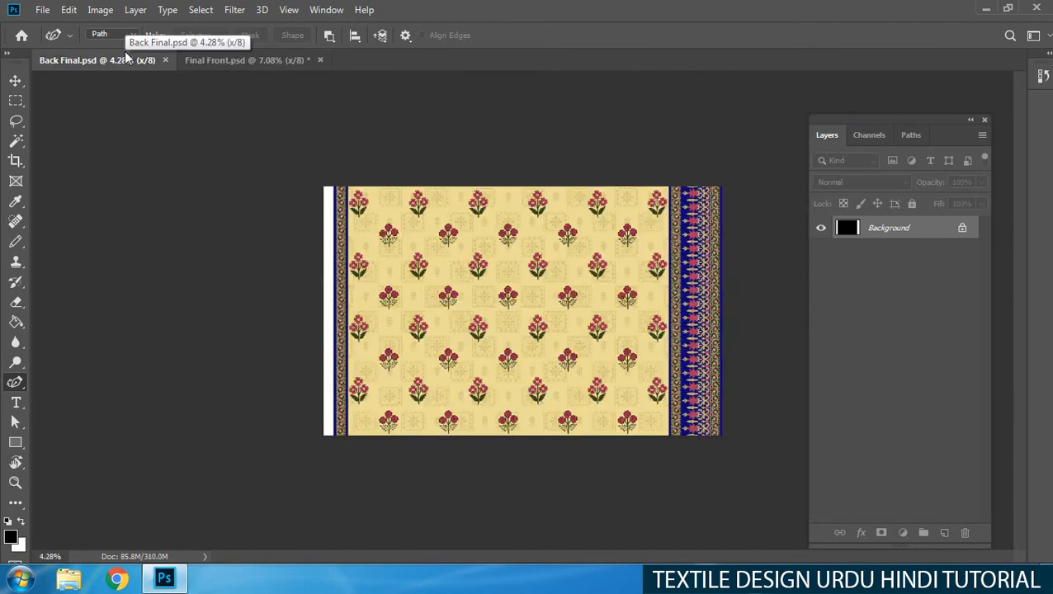
click(100, 10)
key(d)
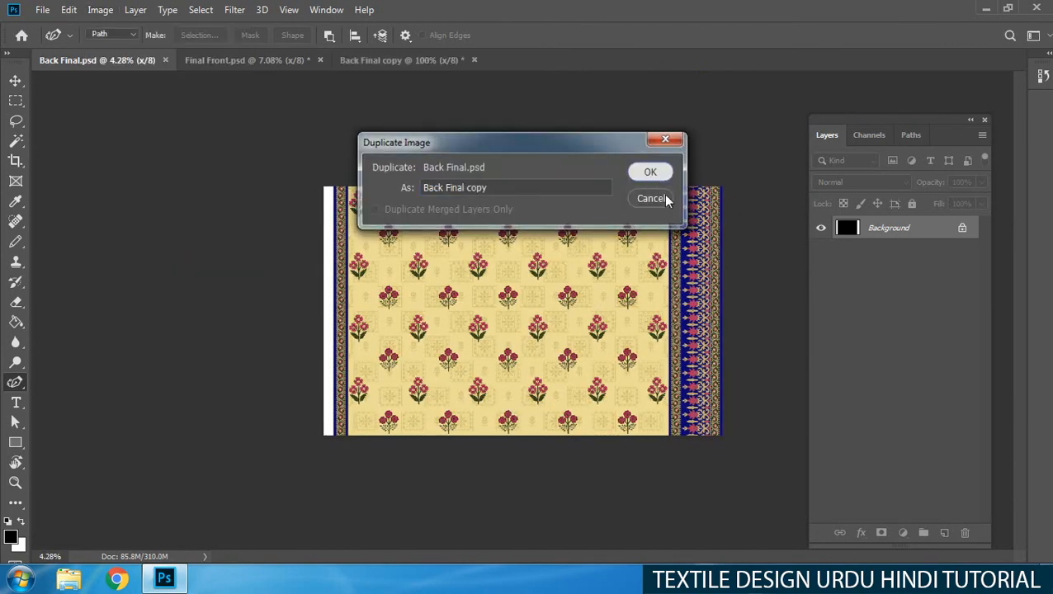
key(Return)
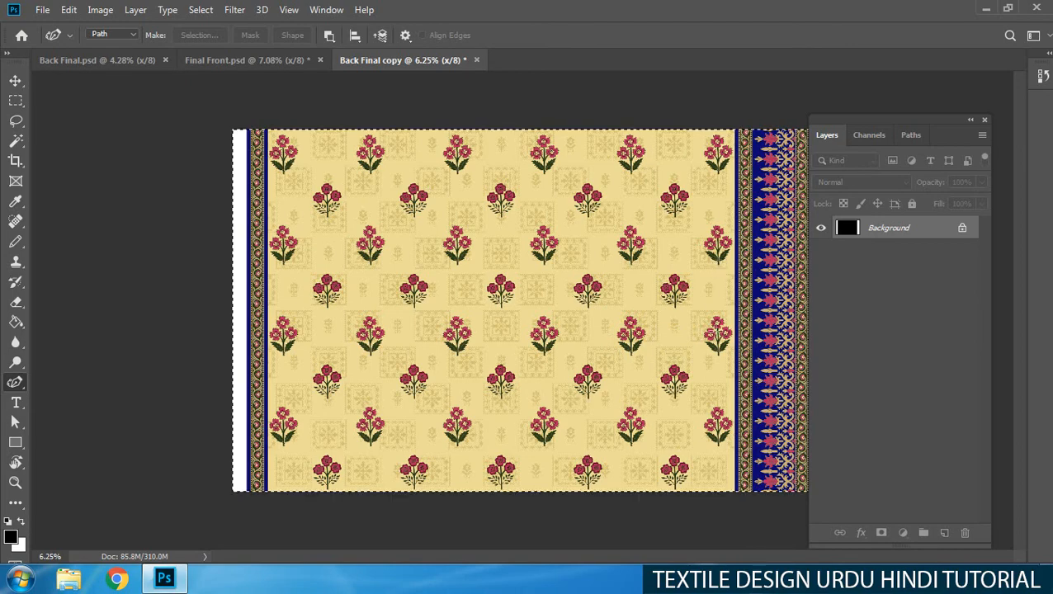
- Select the copy's floral field with the rectangular marquee, aligning the selection edge exactly with the blue border
key(m)
key(ctrl+a)
drag(767, 333, 698, 340)
ctrl+click(747, 346)
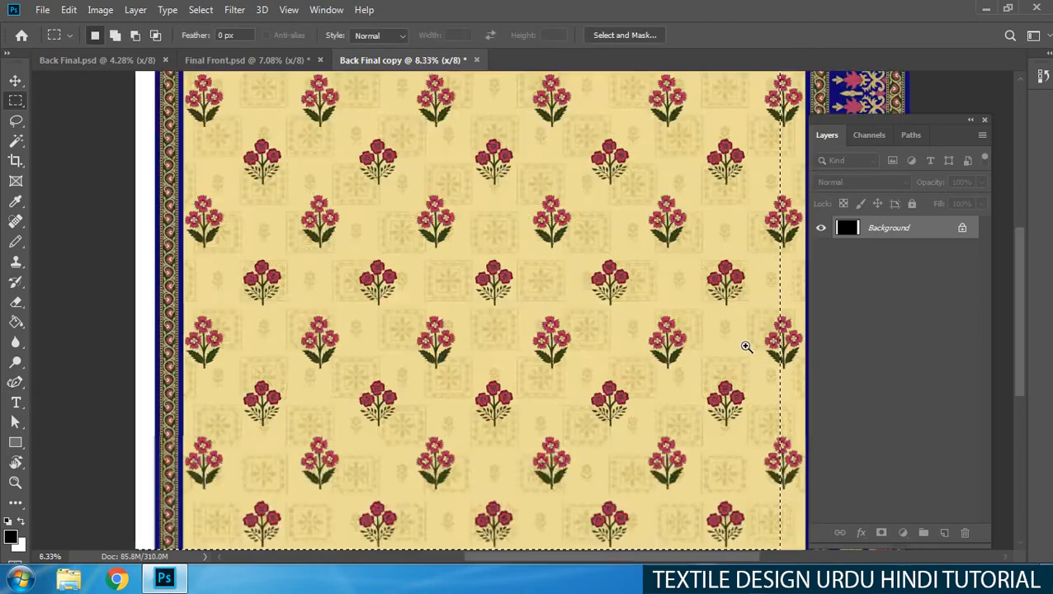
ctrl+click(747, 346)
ctrl+click(746, 347)
ctrl+click(747, 348)
drag(805, 368, 573, 375)
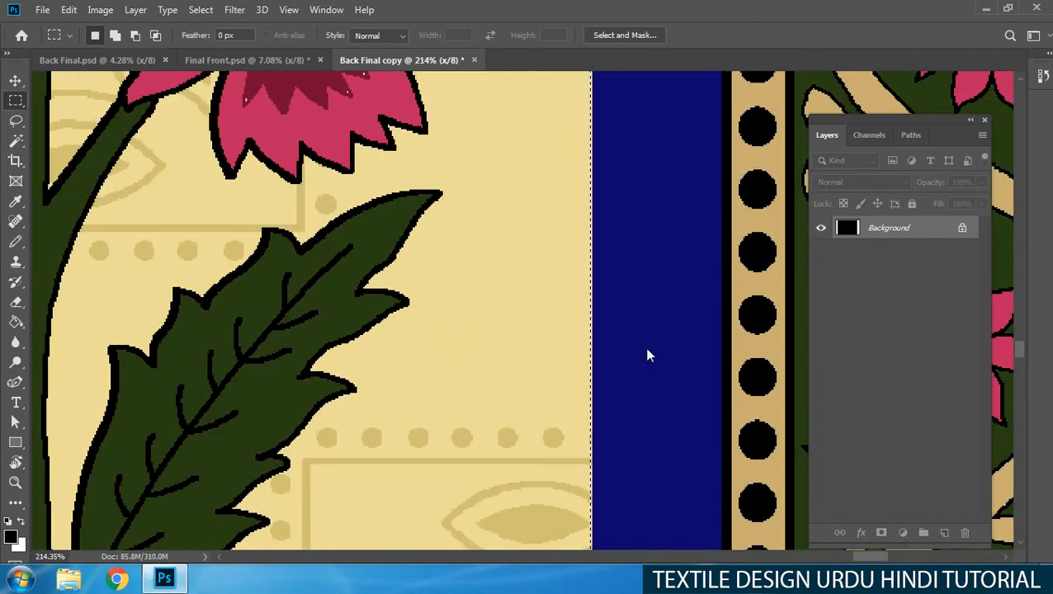
- Clear the selected floral field from all channels except the first x channel, keeping that channel visible
click(869, 134)
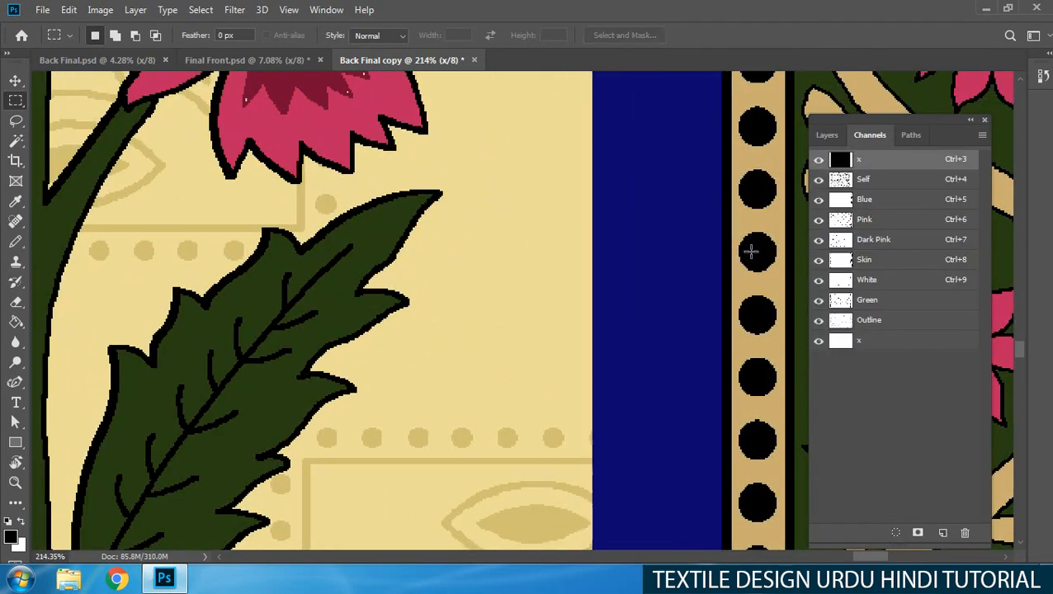
key(ctrl+2)
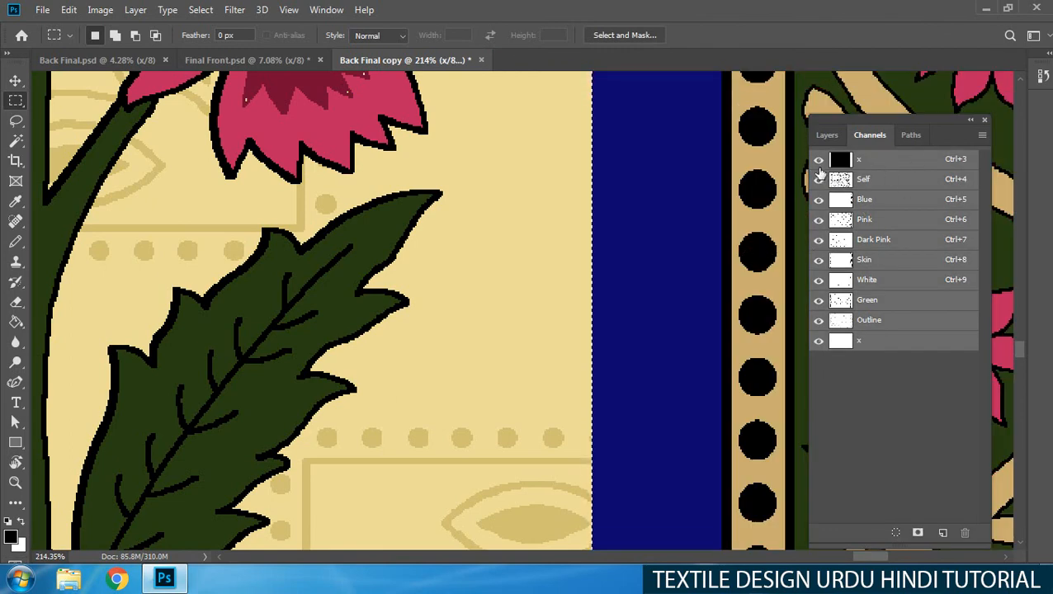
shift+click(877, 167)
click(818, 162)
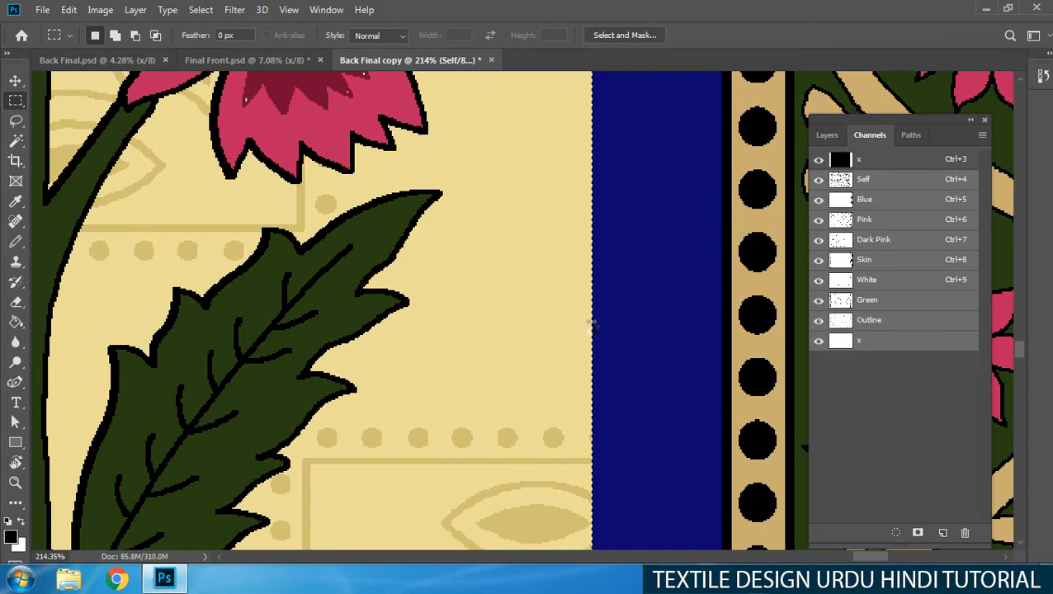
key(Delete)
drag(634, 324, 466, 340)
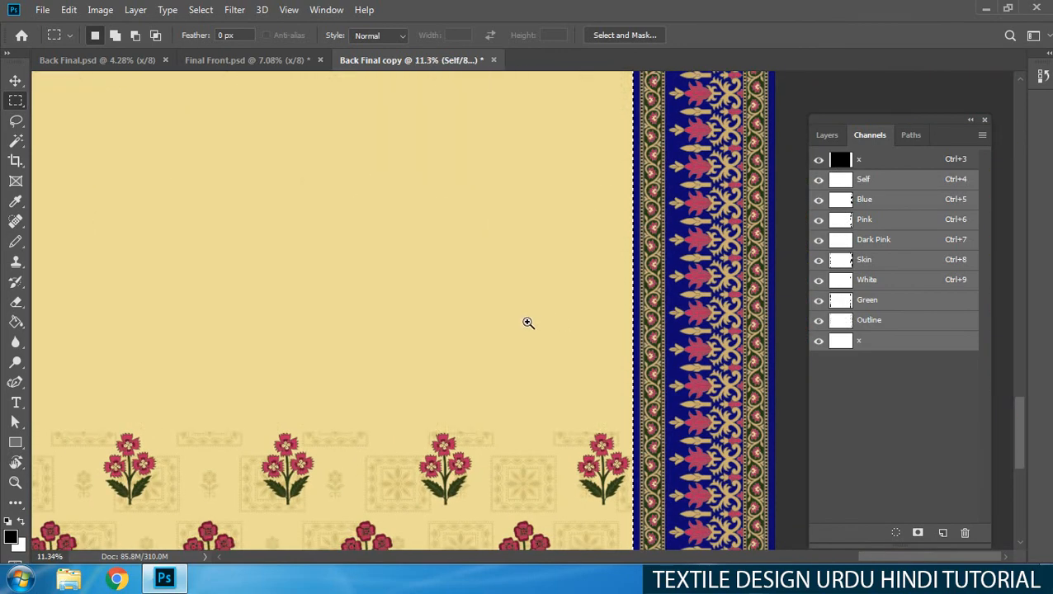
mouse_move(528, 323)
mouse_down()
mouse_move(540, 315)
mouse_move(518, 319)
mouse_up()
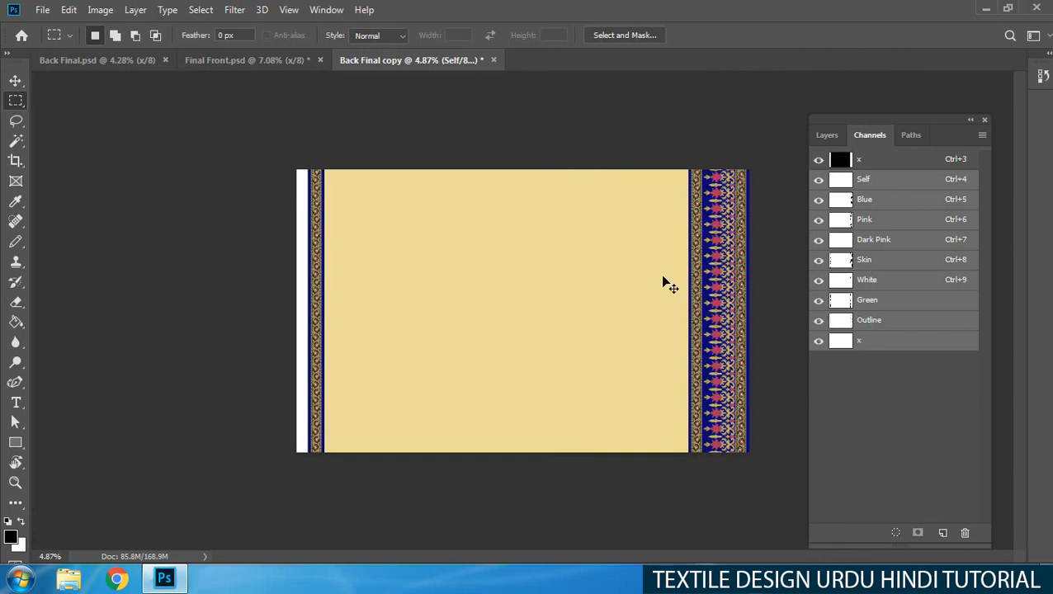
key(alt+ctrl+r)
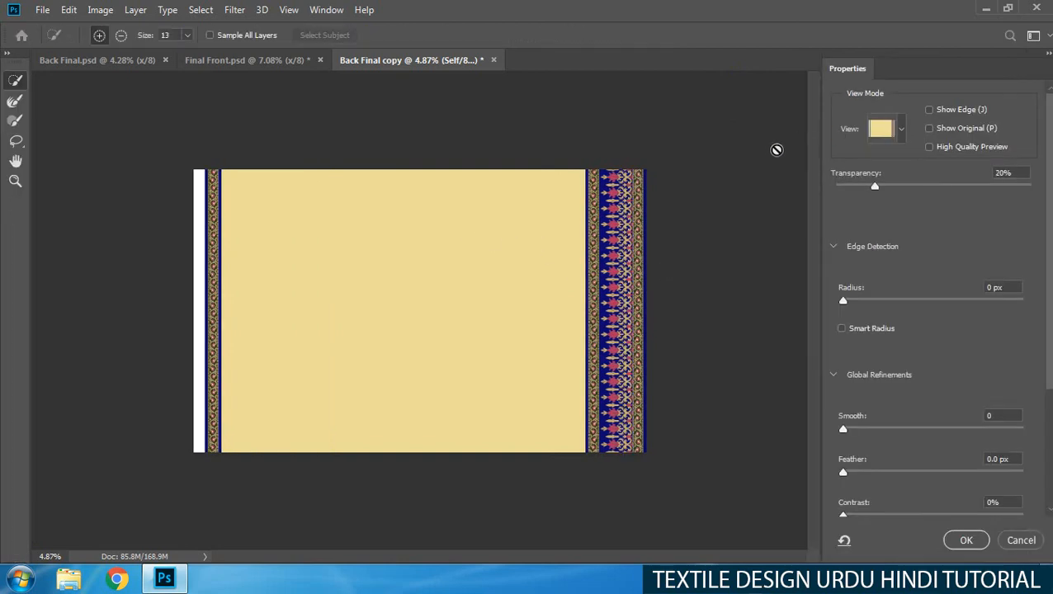
click(1047, 56)
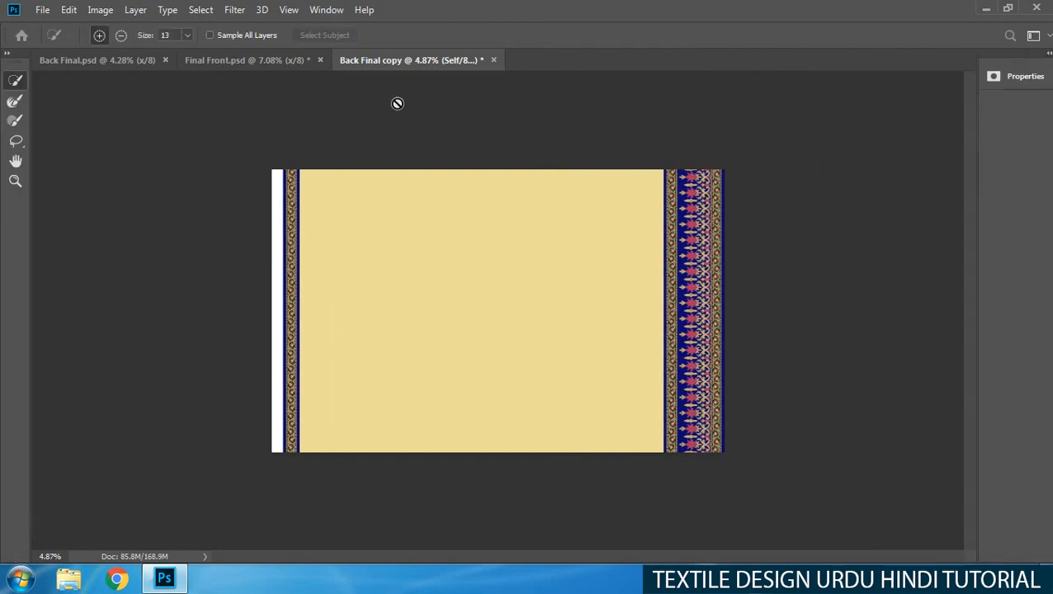
click(101, 10)
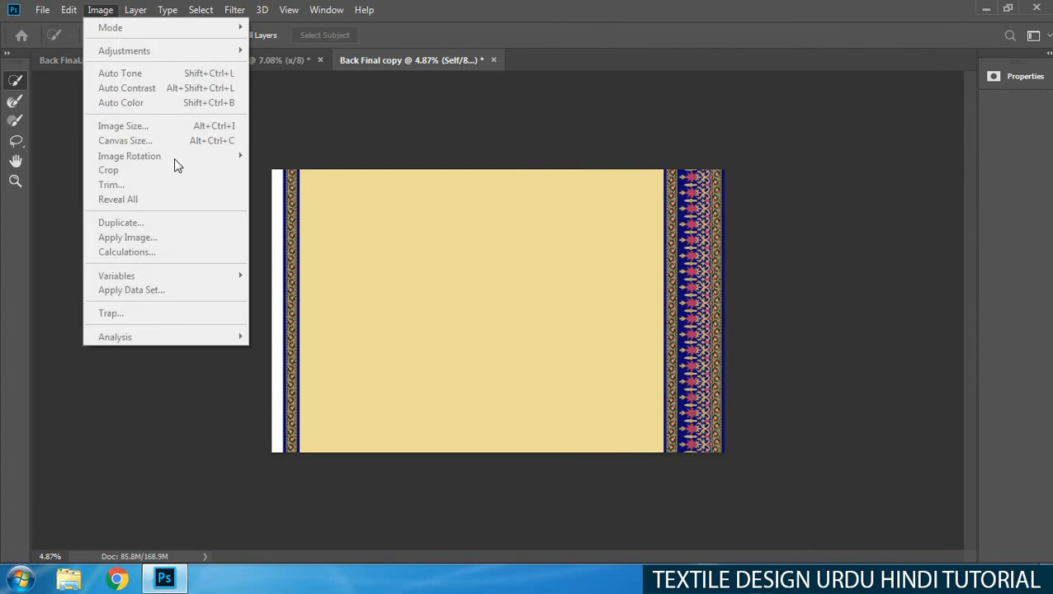
click(524, 112)
key(Escape)
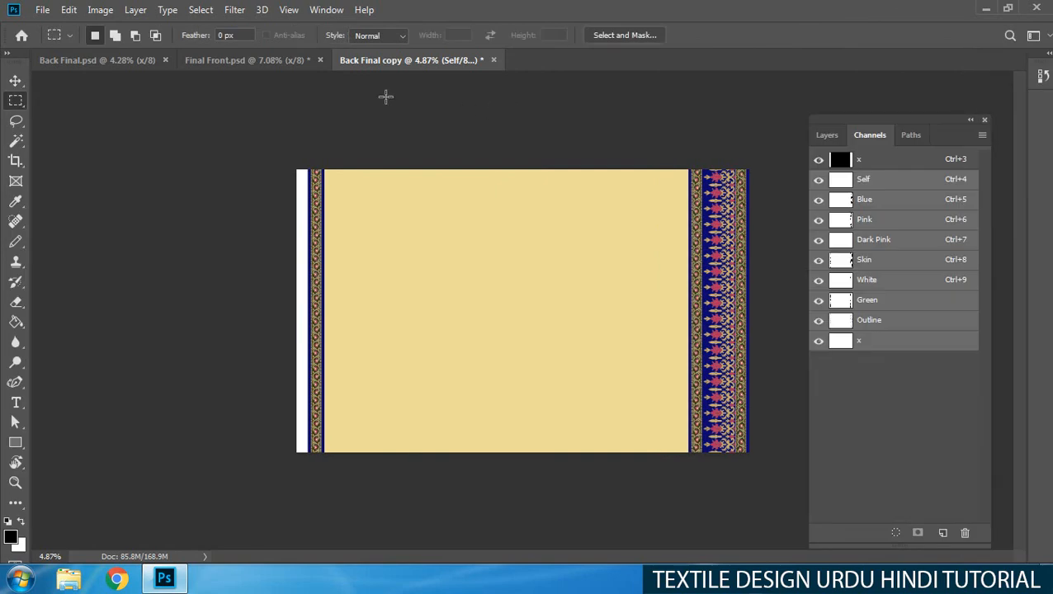
- Rotate the image 90° clockwise
click(103, 11)
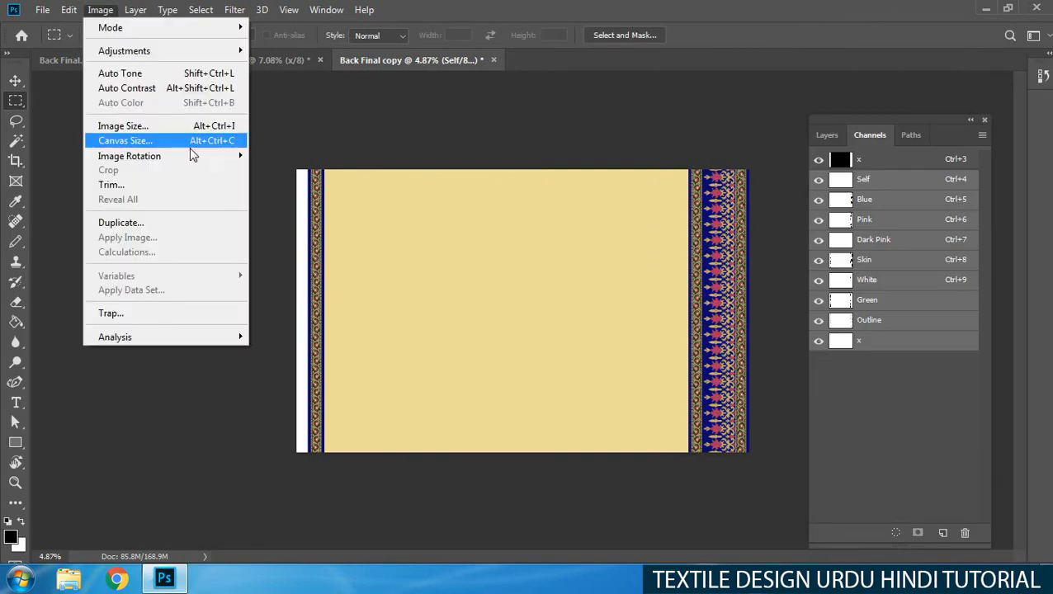
mouse_move(189, 157)
click(305, 171)
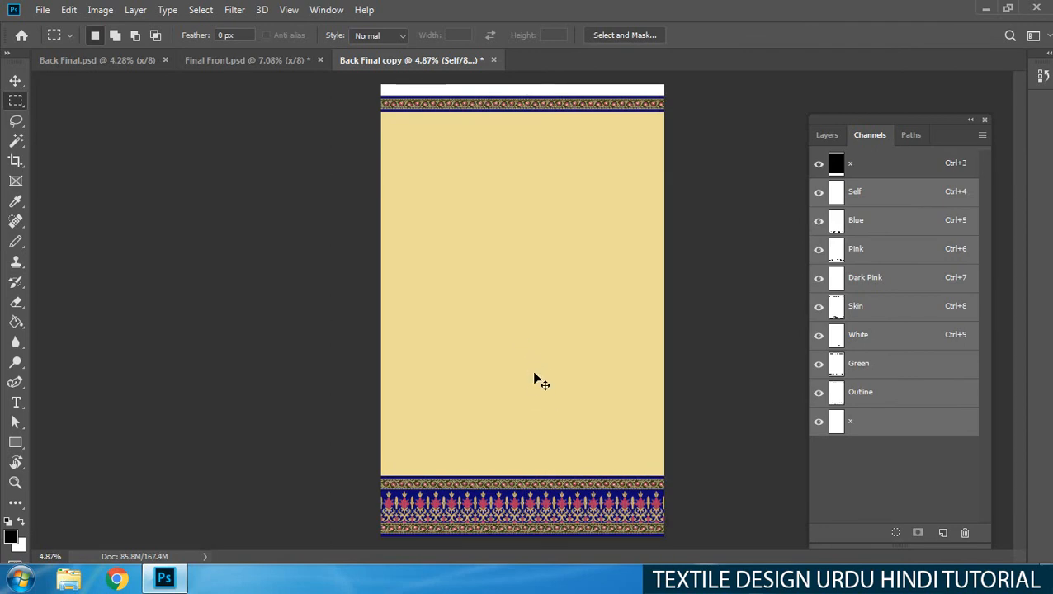
- Set the canvas size to 20 by 25 inches, anchored at the bottom centre, and accept the clipping
key(ctrl+alt+c)
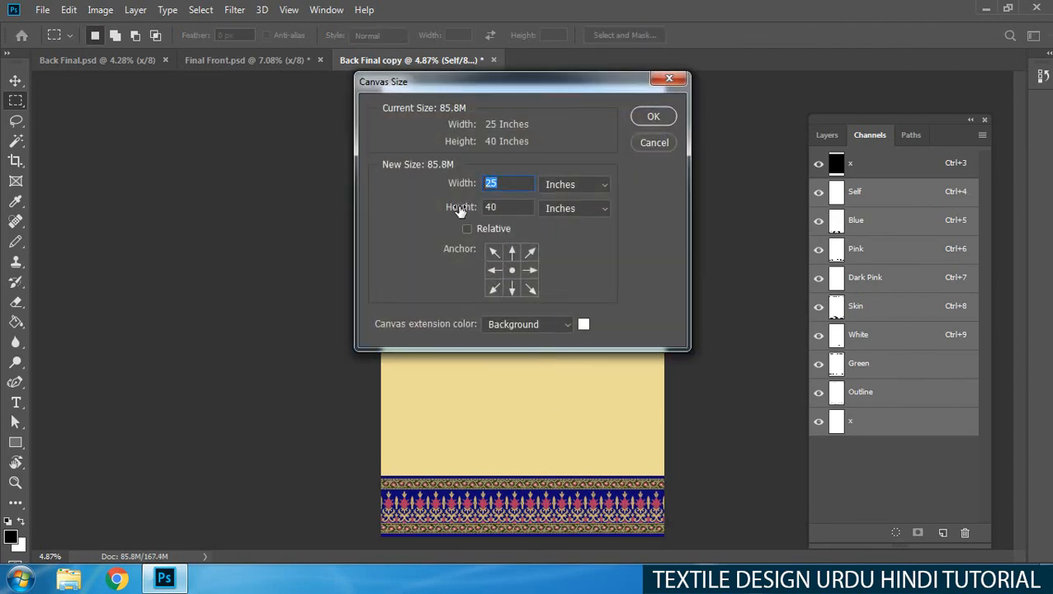
text(20)
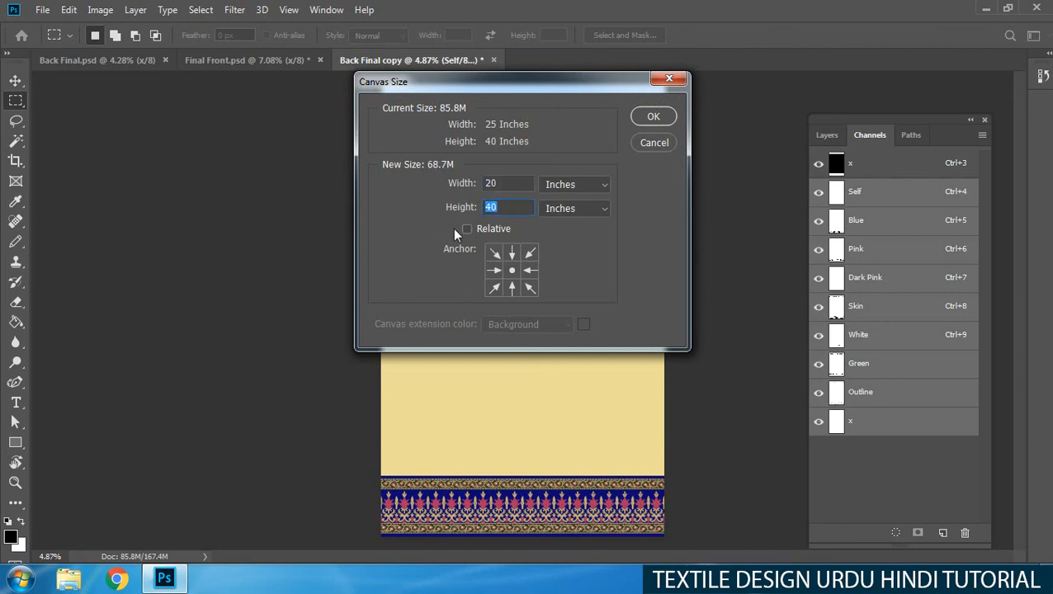
text(25)
key(BackSpace)
key(BackSpace)
key(Return)
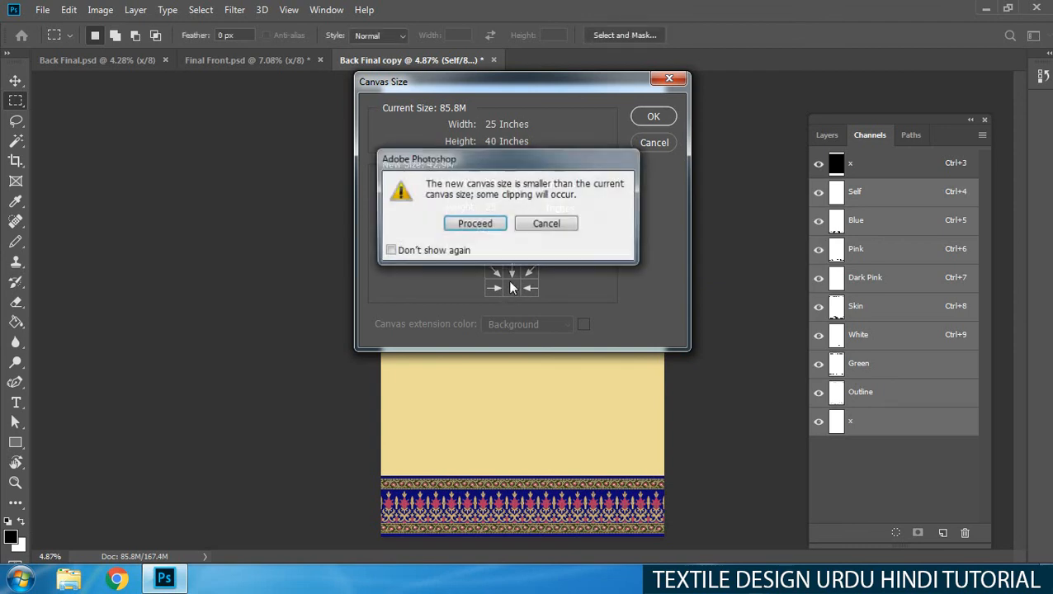
key(Return)
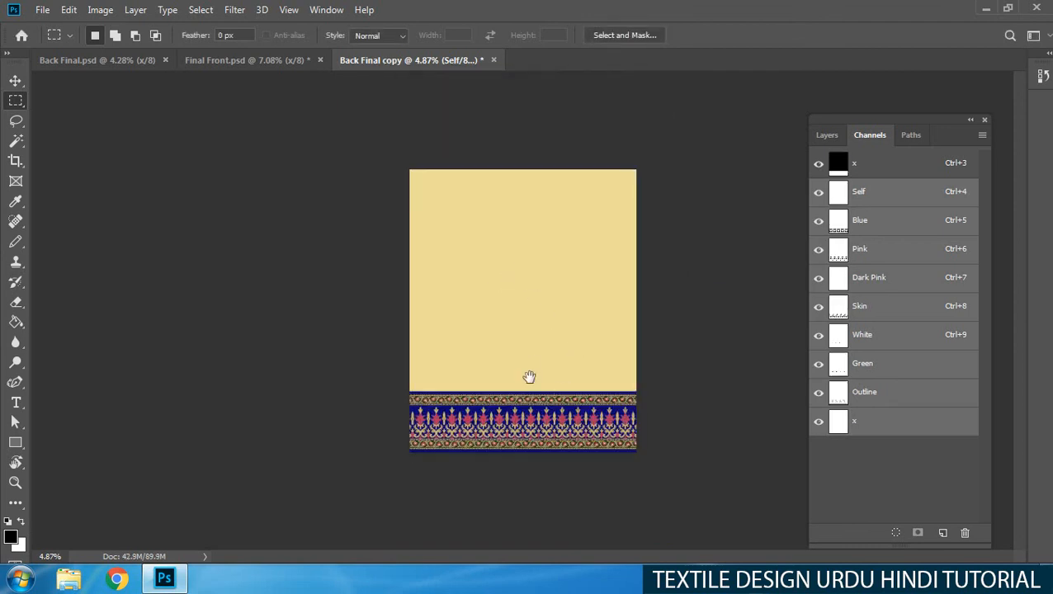
- Switch to the Back Final.psd document and show its flower motifs up close
ctrl+click(530, 377)
ctrl+click(532, 394)
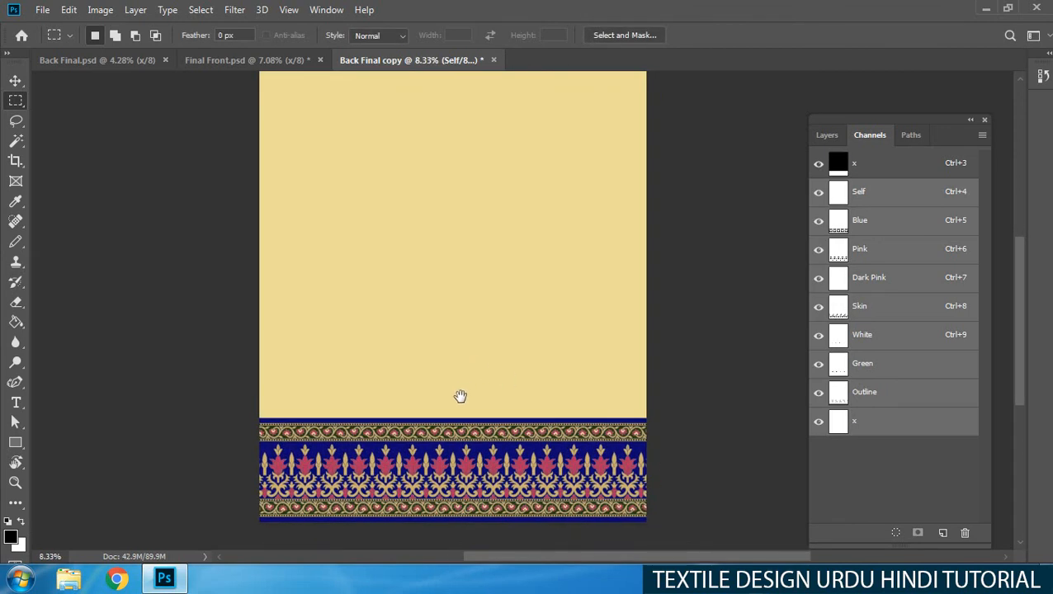
drag(475, 376, 464, 317)
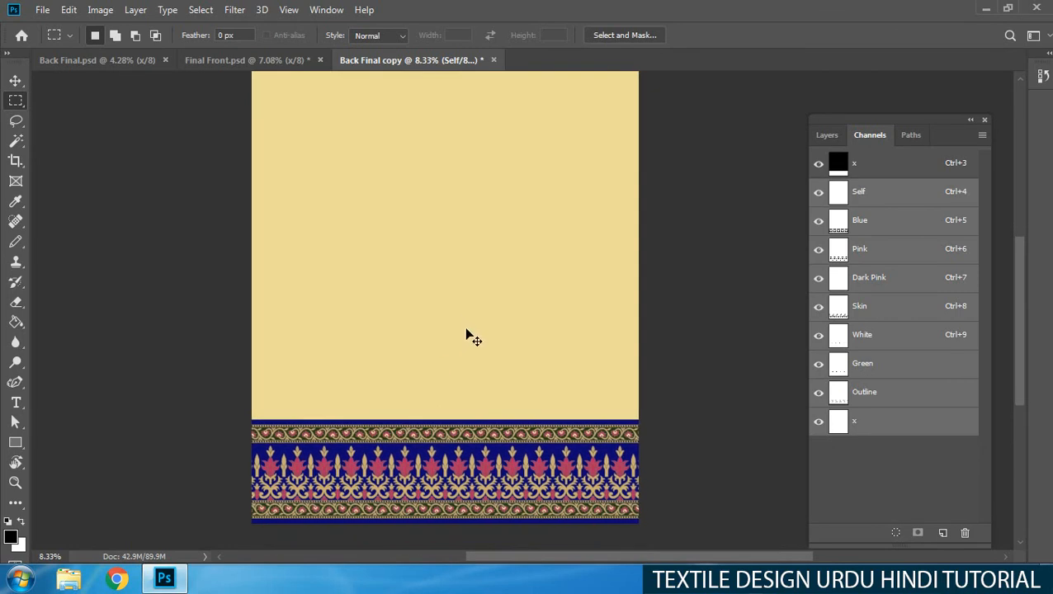
key(ctrl+Tab)
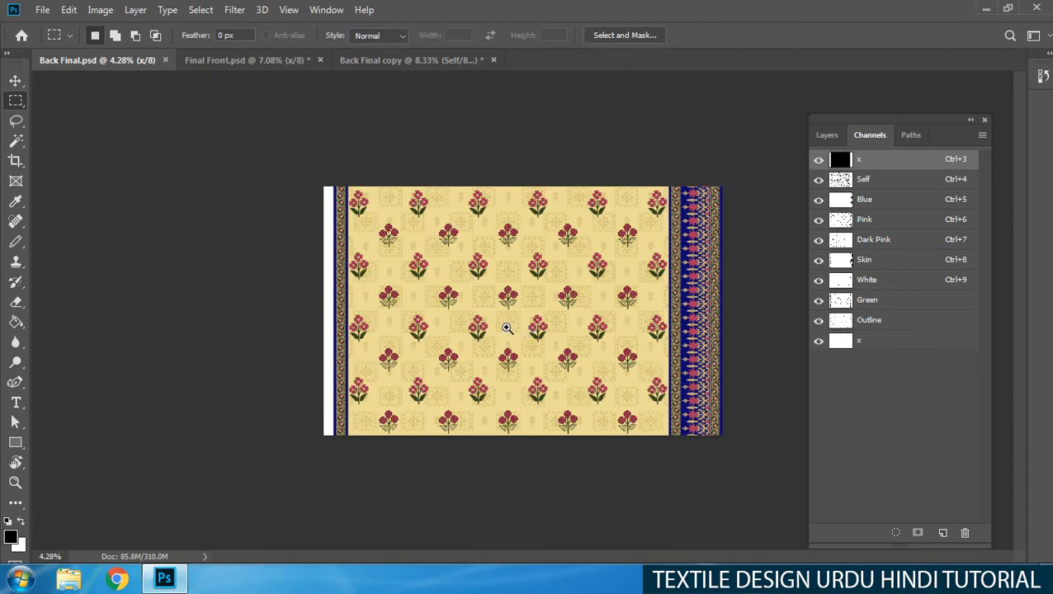
drag(506, 327, 536, 339)
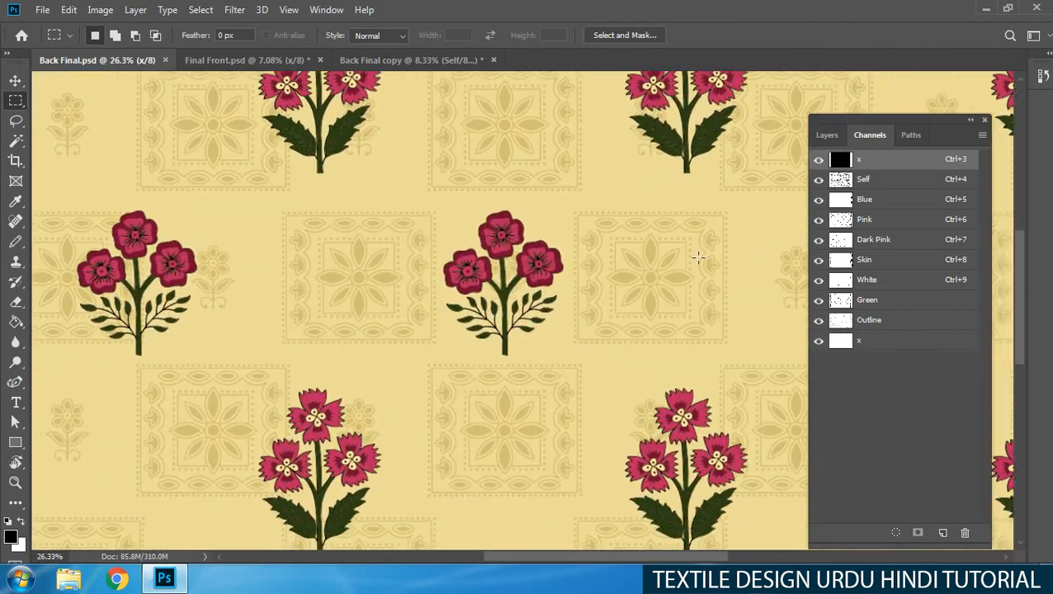
click(863, 183)
shift+click(876, 201)
shift+click(882, 221)
shift+click(884, 242)
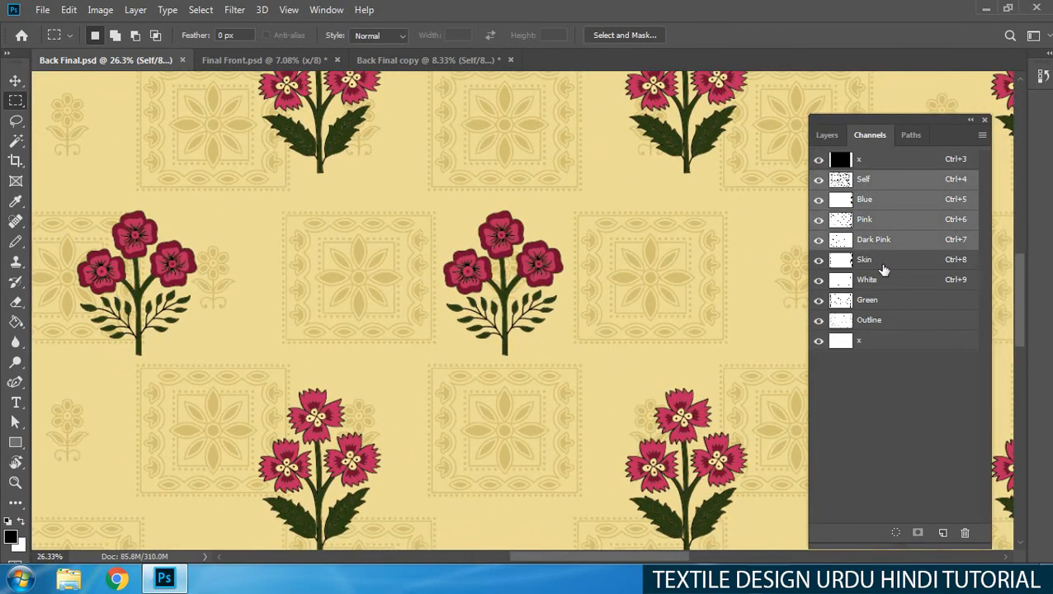
shift+click(882, 262)
shift+click(877, 281)
shift+click(874, 300)
shift+click(871, 321)
shift+click(876, 341)
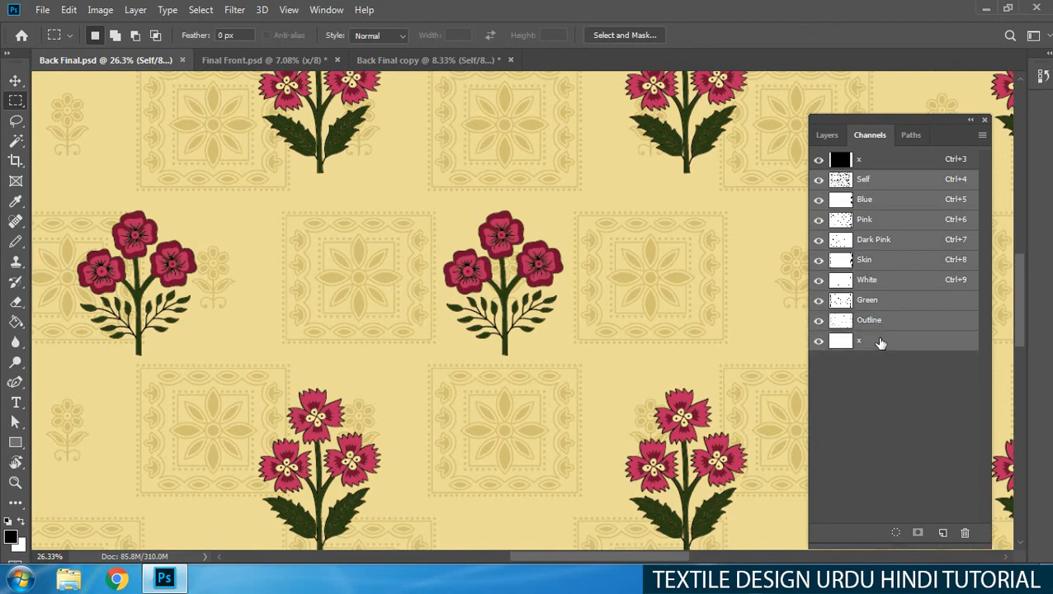
key(l)
drag(523, 204, 508, 374)
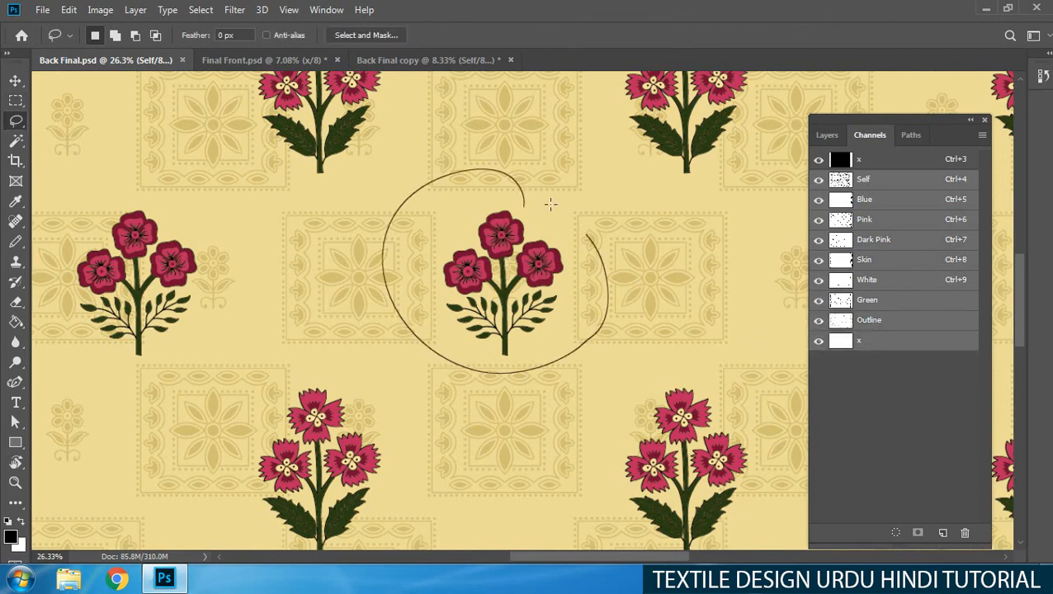
drag(550, 203, 533, 213)
key(w)
alt+click(578, 287)
key(ctrl+d)
key(l)
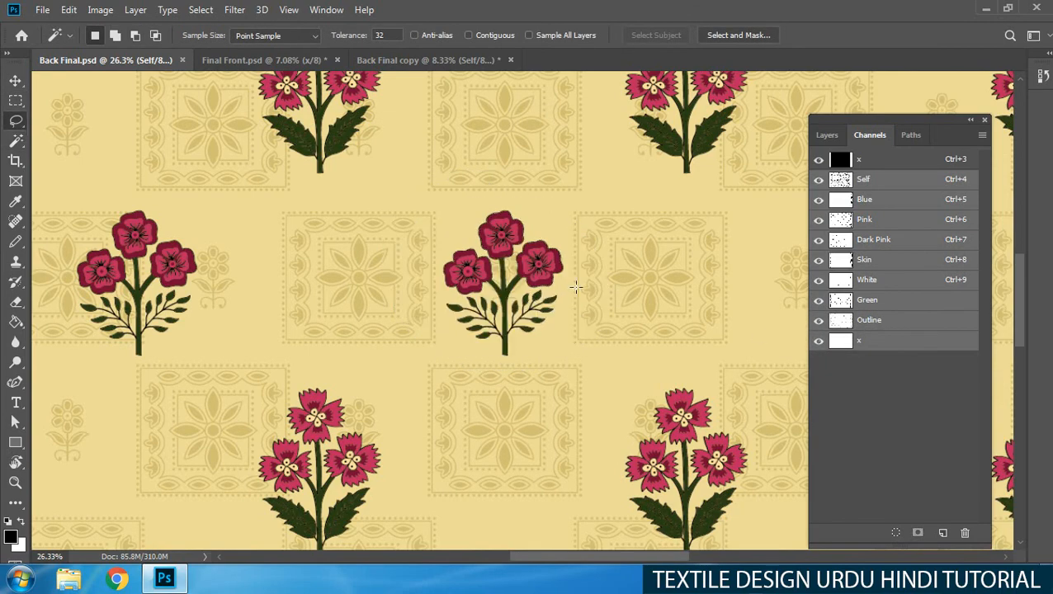
- Make only the Pink, Dark Pink, Skin, White, Green and Outline channels active, leaving out Self and Blue
click(866, 199)
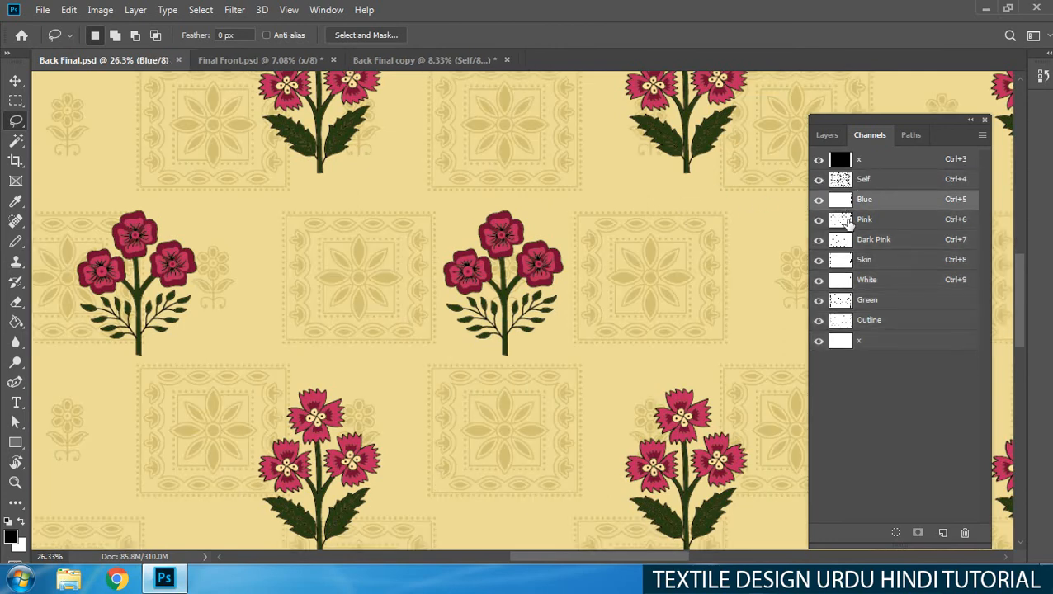
click(841, 221)
shift+click(841, 241)
shift+click(841, 260)
shift+click(843, 280)
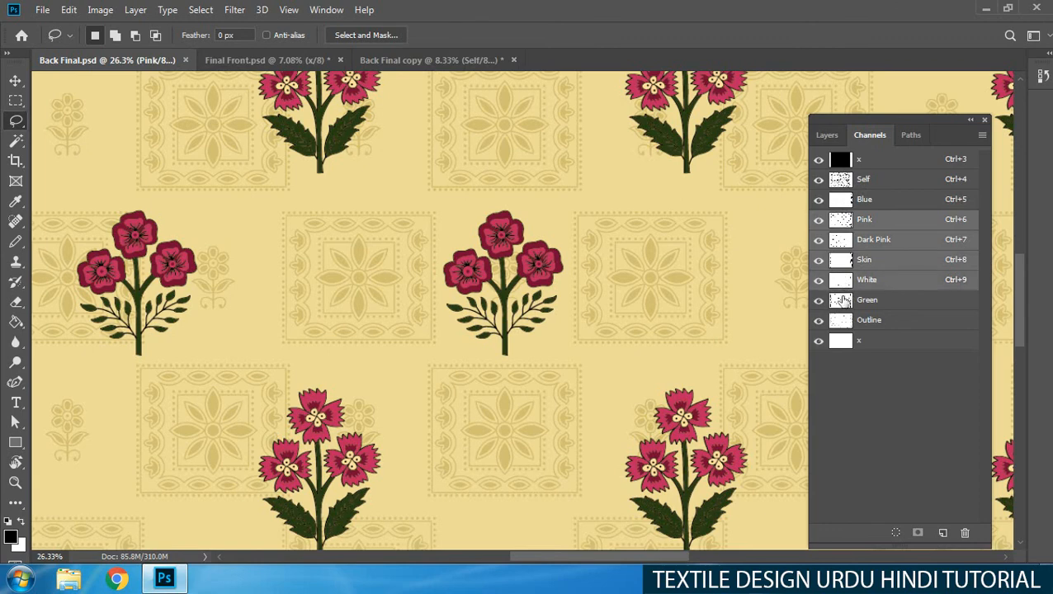
shift+click(842, 300)
shift+click(843, 321)
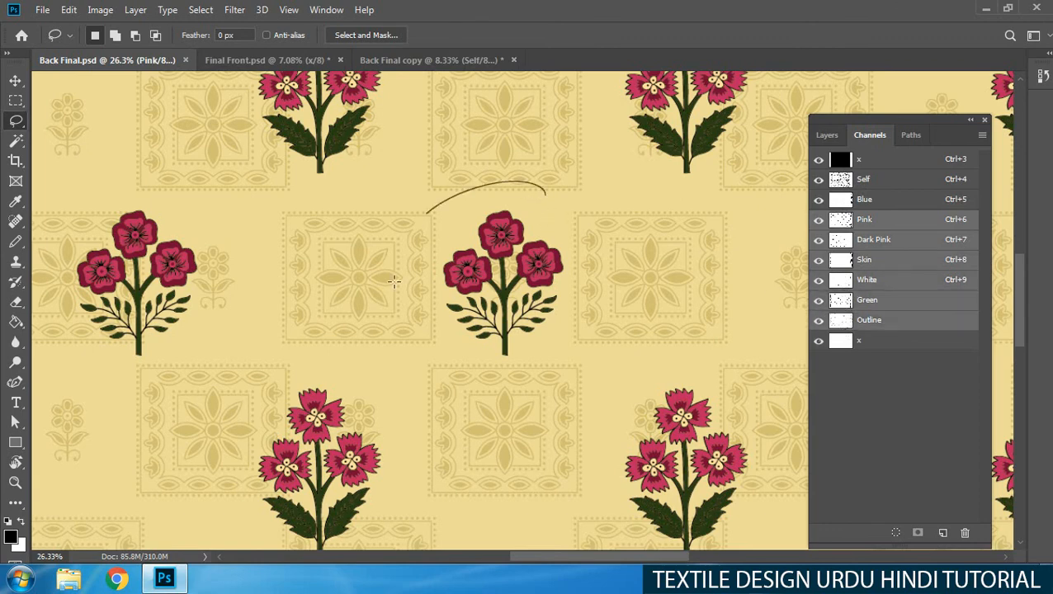
- Lasso the central round-petalled three-bloom flower and subtract the surrounding background, so only the motif is selected
drag(393, 281, 576, 204)
key(w)
alt+click(571, 328)
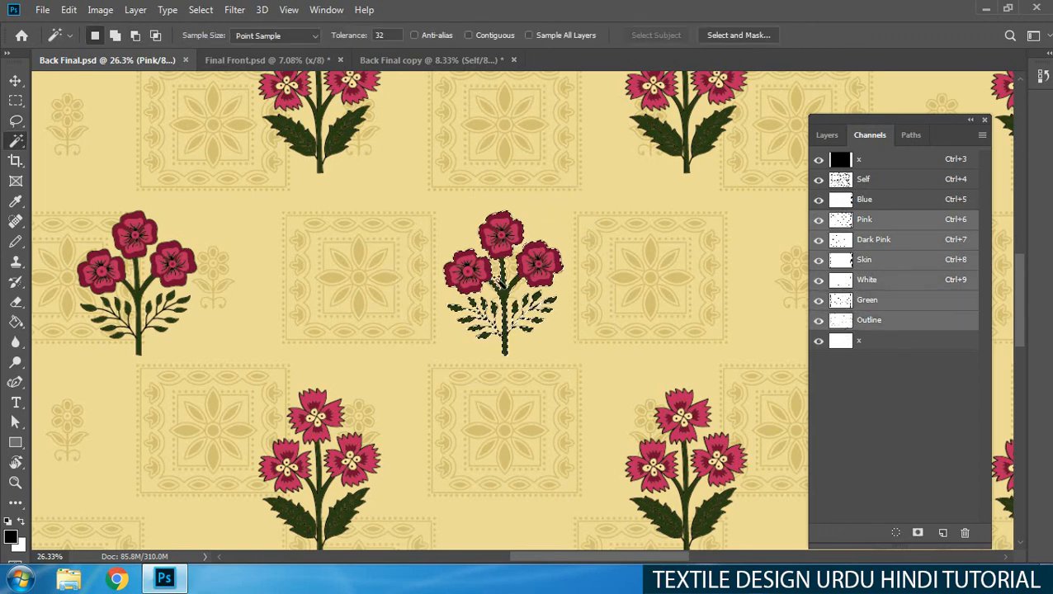
- Add the nearby jagged-petalled three-bloom flower to the selection, leaving out its surrounding background
drag(411, 282, 488, 245)
key(l)
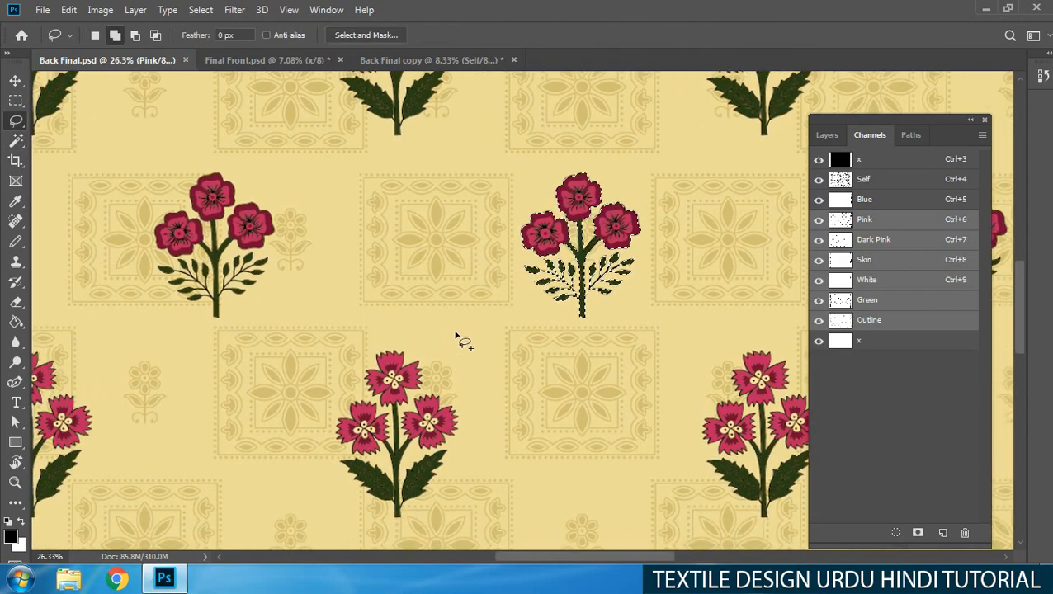
mouse_move(444, 295)
mouse_down()
mouse_move(607, 394)
mouse_move(449, 301)
mouse_up()
key(w)
- Switch to the Back Final copy document and make the Pink, Dark Pink, Skin, White, Green, Outline and last x channels active
key(ctrl+Tab)
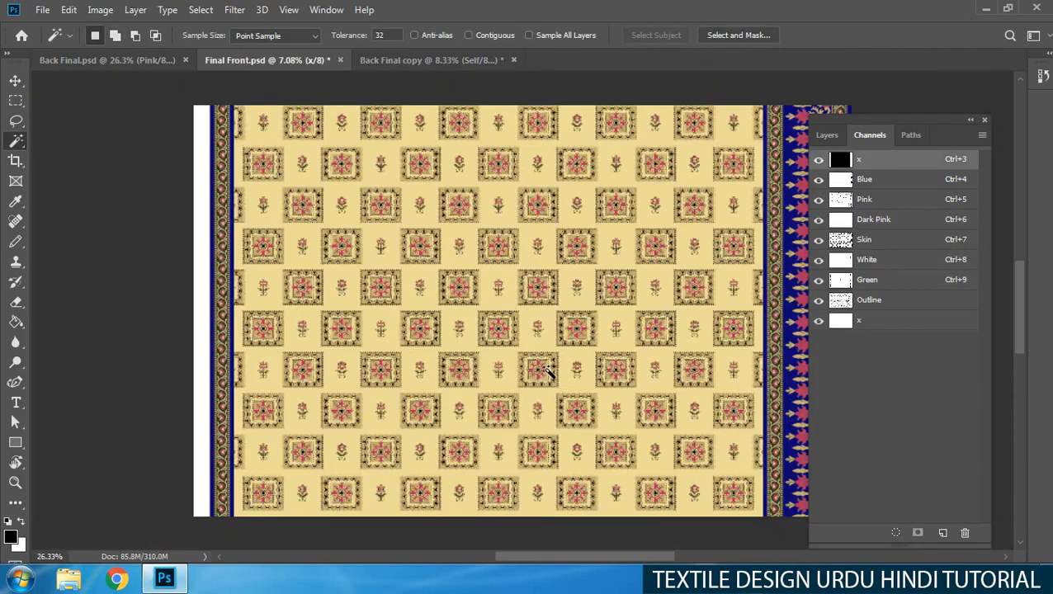
key(ctrl+Tab)
key(l)
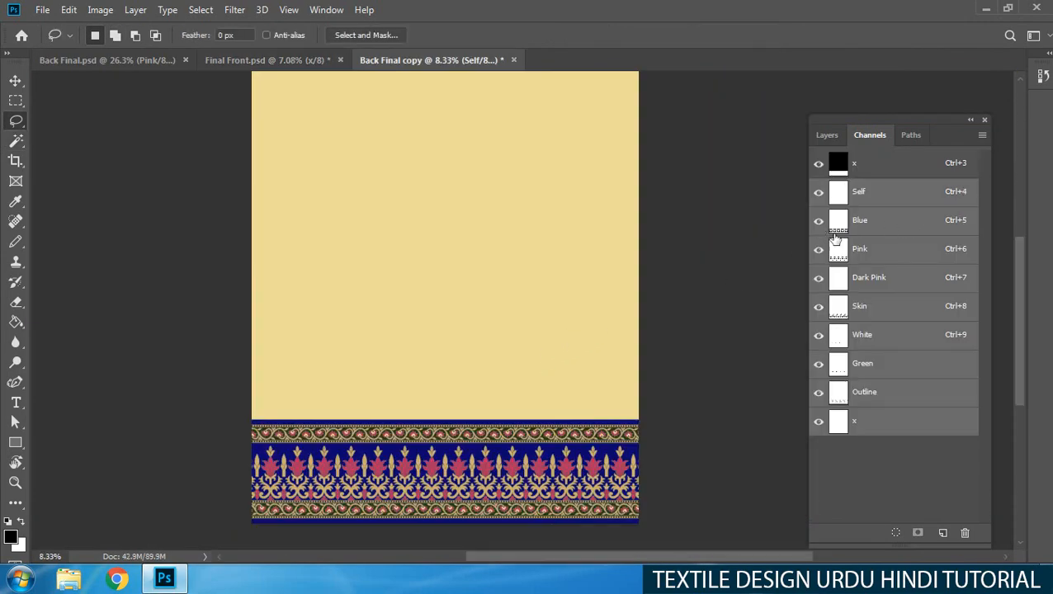
click(886, 252)
shift+click(884, 279)
shift+click(881, 307)
shift+click(871, 335)
shift+click(864, 363)
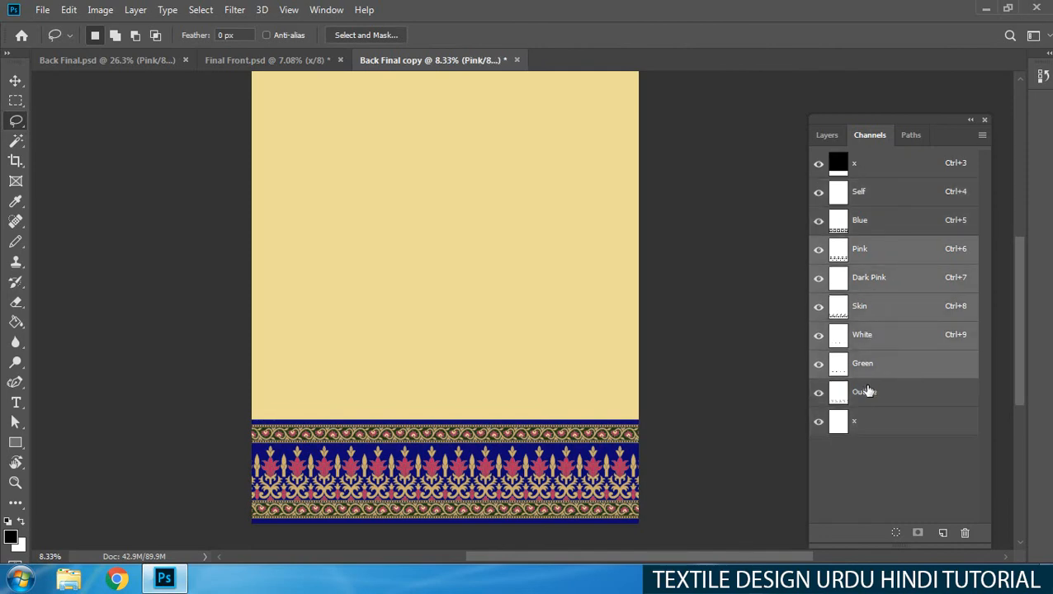
shift+click(866, 392)
shift+click(852, 421)
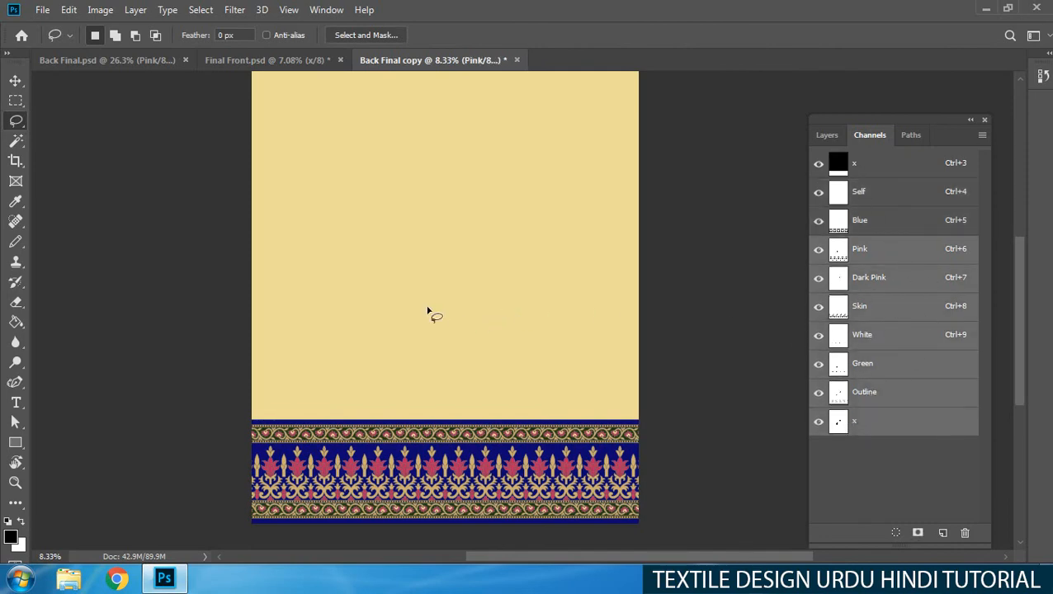
- Paste both flower motifs into the panel's Pink, Dark Pink, Skin, White, Green and Outline channels, leaving the last x channel hidden and inactive
key(ctrl+Tab)
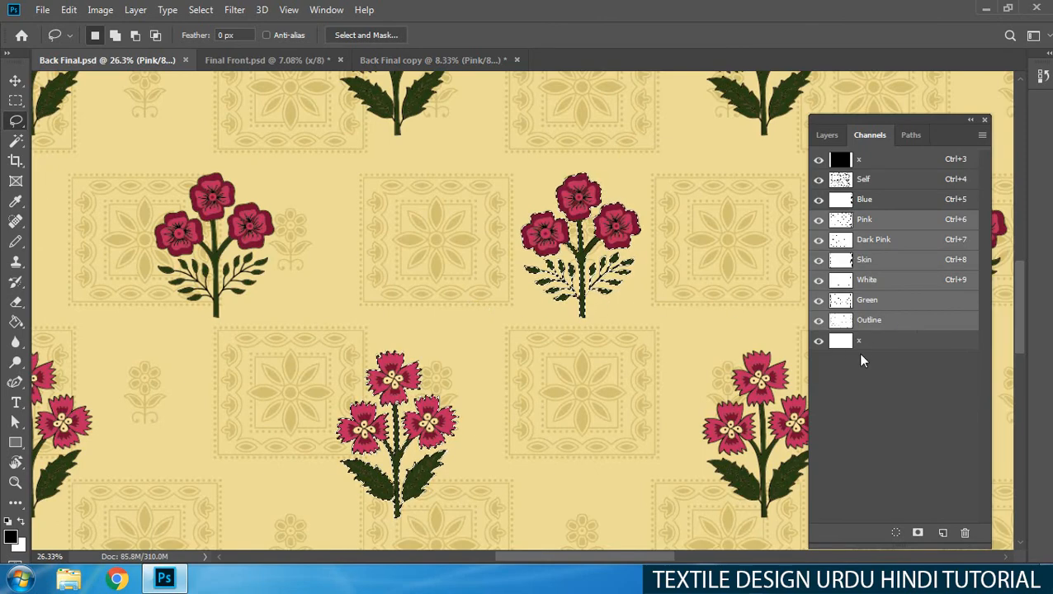
key(ctrl+Tab)
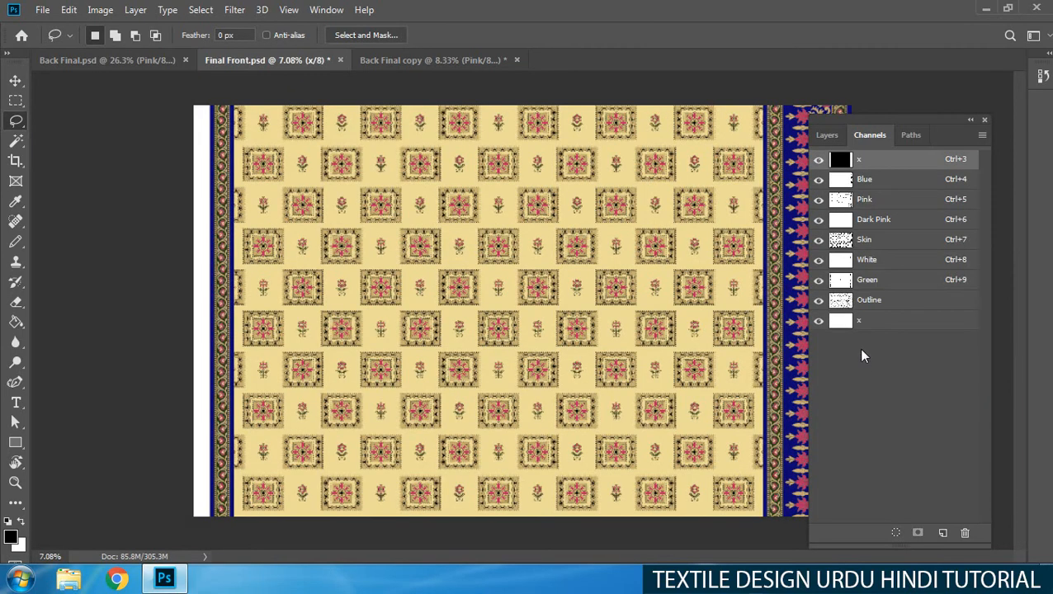
key(ctrl+Tab)
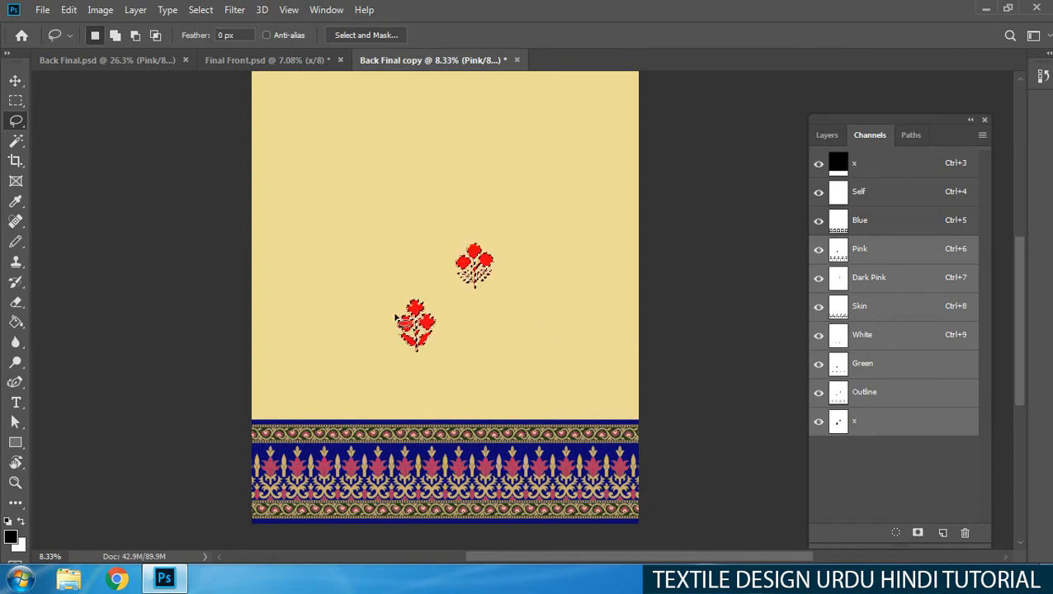
click(818, 421)
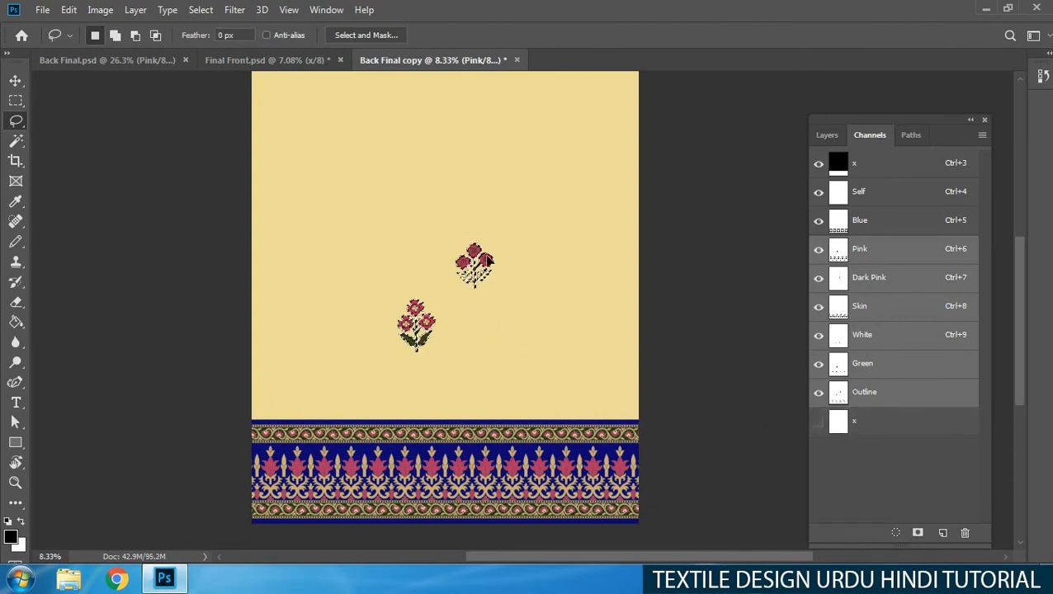
scroll(451, 305, up, 3)
scroll(470, 312, down, 4)
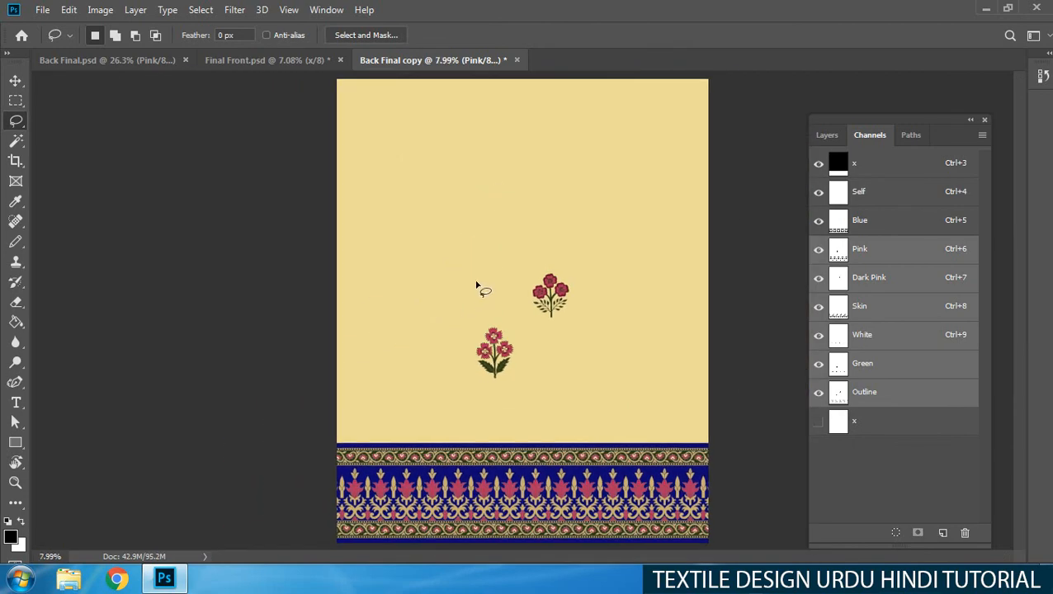
scroll(487, 284, up, 1)
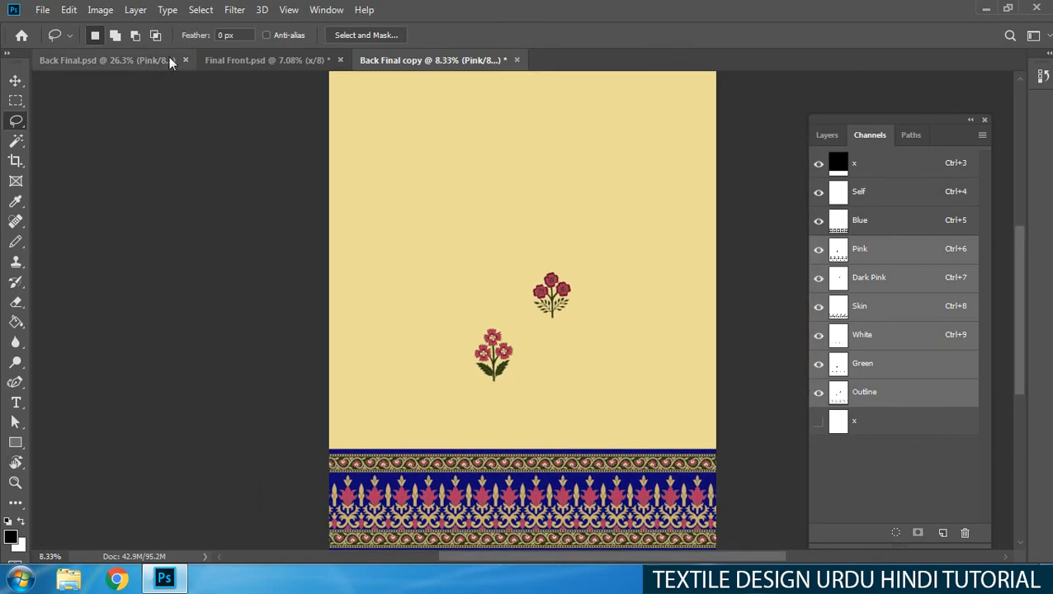
- Add a vertical guide at the middle of the panel's width
click(289, 9)
click(347, 431)
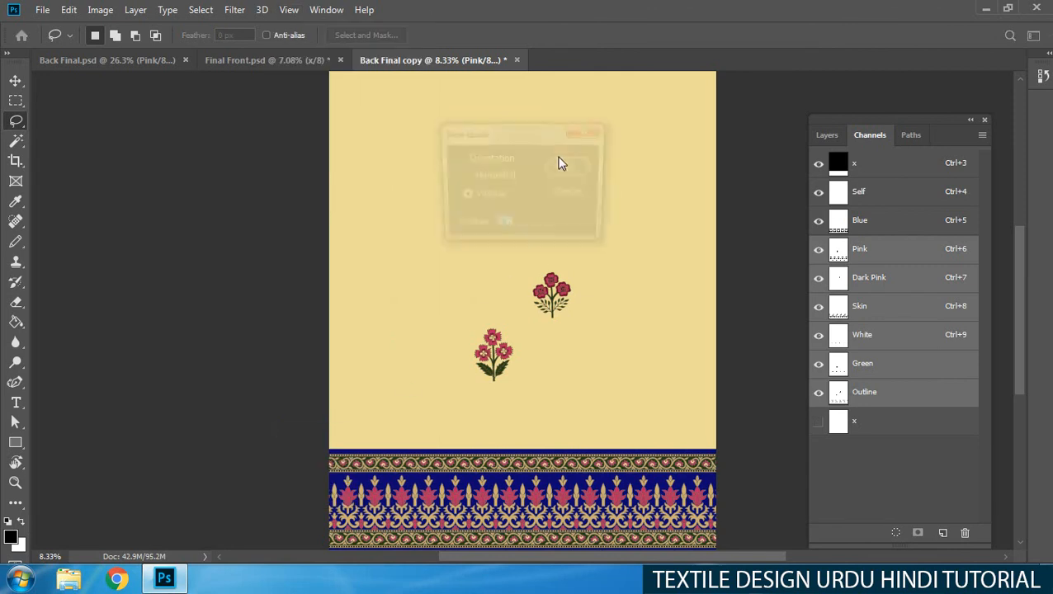
text(2)
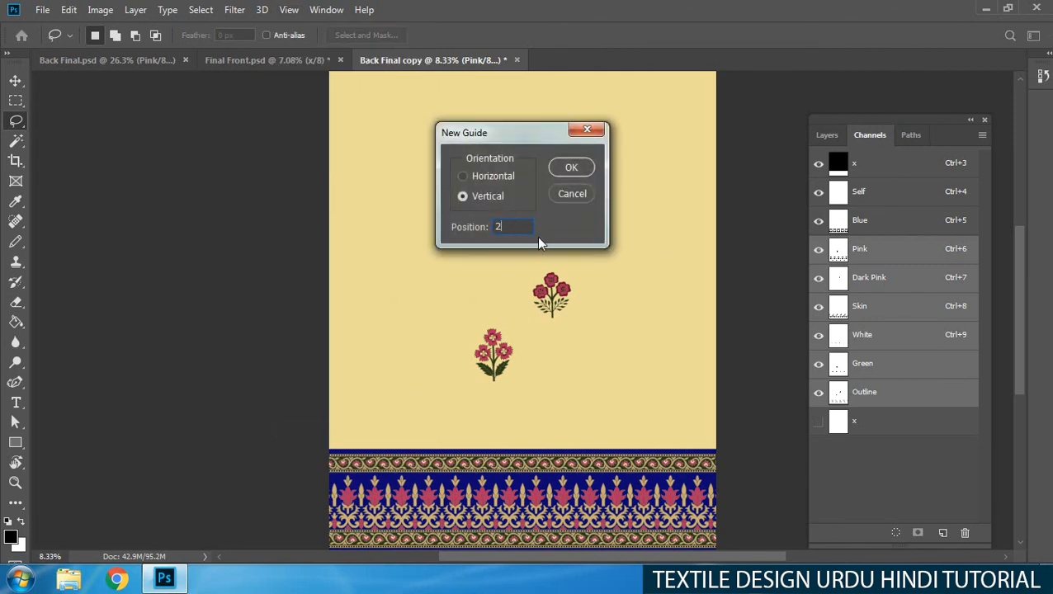
text(.)
key(BackSpace)
key(BackSpace)
click(561, 170)
scroll(516, 382, up, 1)
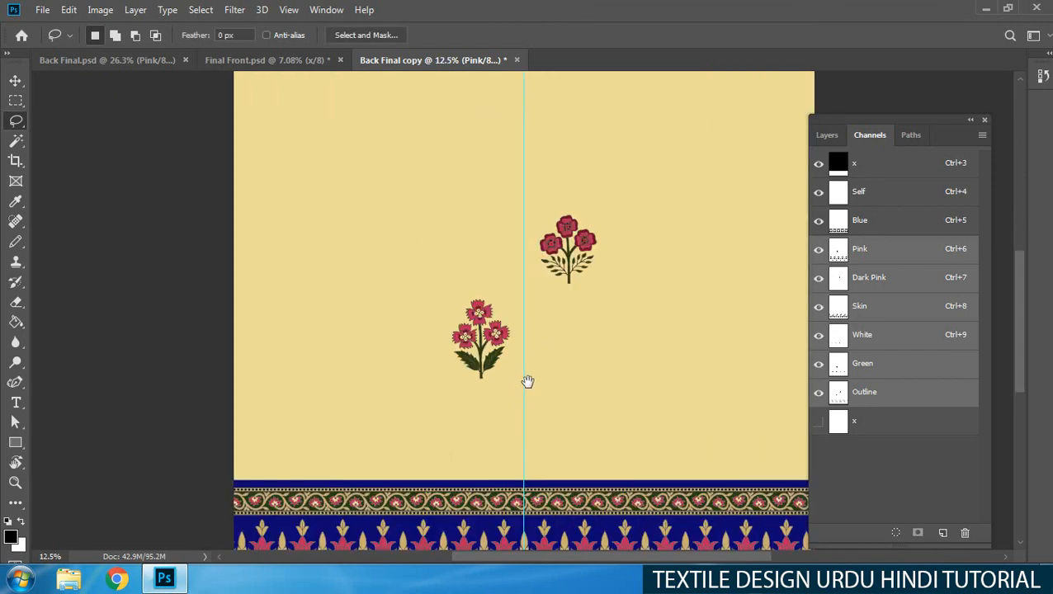
- Select the round-petalled flower without its background and move it onto the centre guide, with its stem resting on the border
key(m)
mouse_move(508, 198)
mouse_down()
mouse_move(606, 284)
mouse_move(514, 481)
mouse_move(526, 470)
mouse_move(536, 345)
mouse_up()
key(w)
alt+click(601, 282)
key(v)
scroll(526, 455, up, 4)
scroll(536, 345, down, 4)
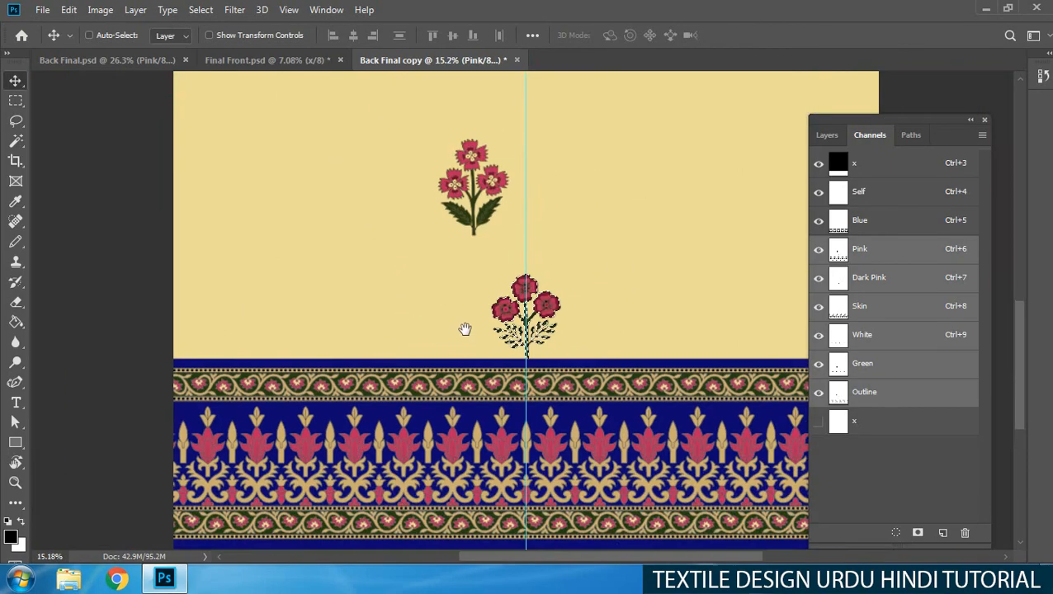
- Select the jagged-petalled flower without its background and move it just above the border, on the left side of the centred flower
key(m)
drag(352, 183, 538, 307)
key(w)
alt+click(542, 313)
key(v)
drag(482, 275, 435, 399)
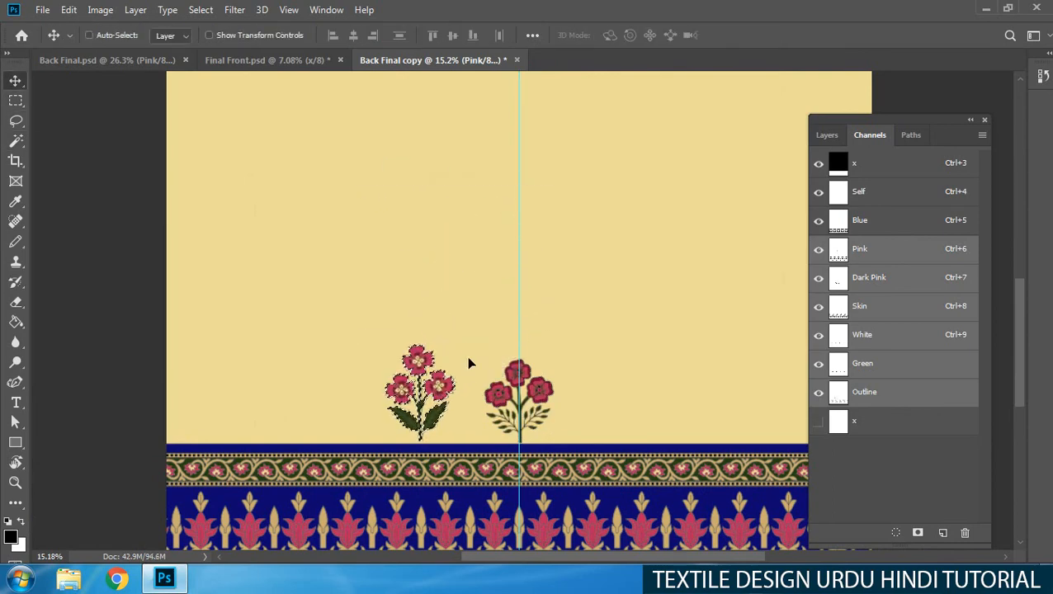
key(m)
drag(334, 286, 615, 441)
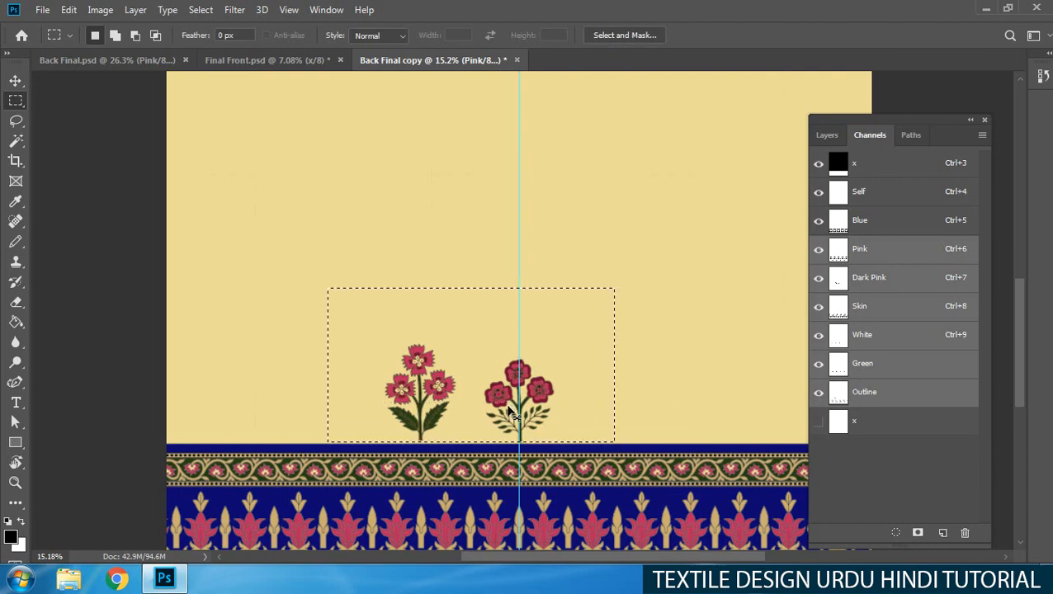
scroll(507, 404, up, 1)
key(ctrl+d)
scroll(521, 413, up, 1)
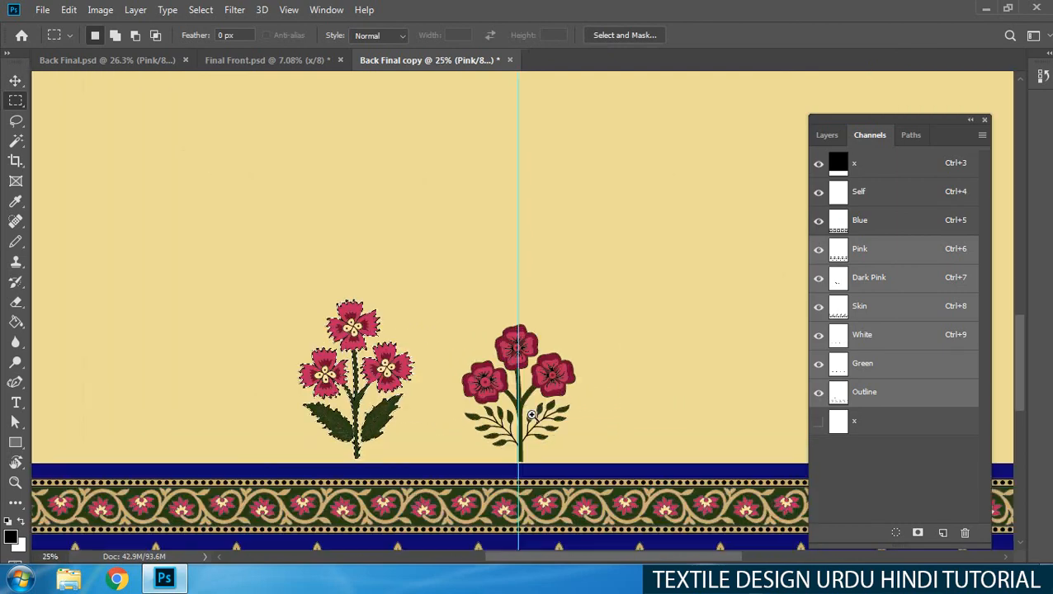
- Select the area around the round-petalled flower and raise it clear of the border, keeping it on the centre guide
drag(435, 297, 557, 446)
ctrl+click(540, 461)
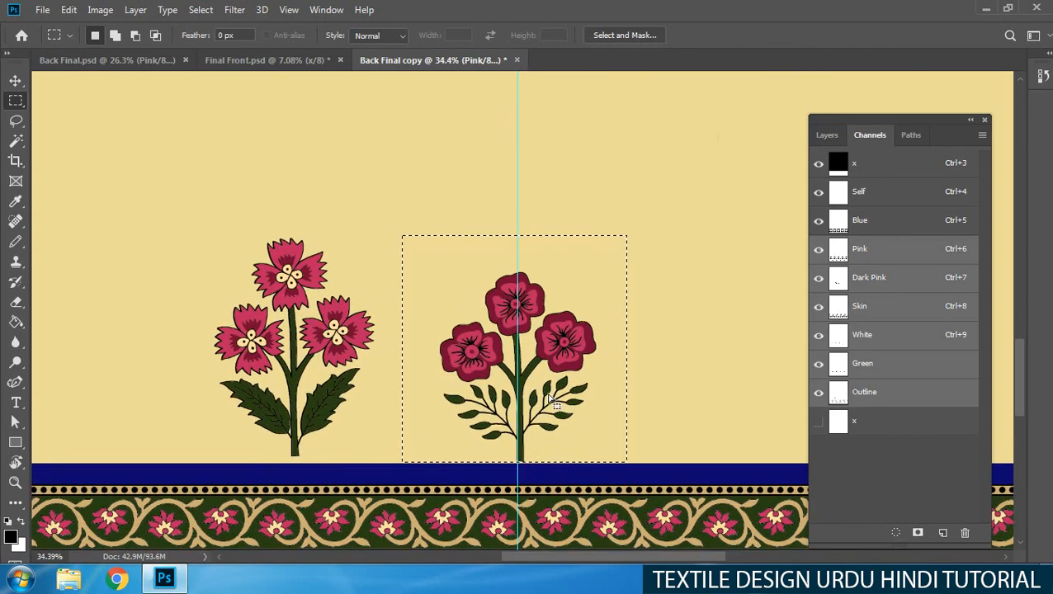
key(v)
drag(540, 397, 546, 368)
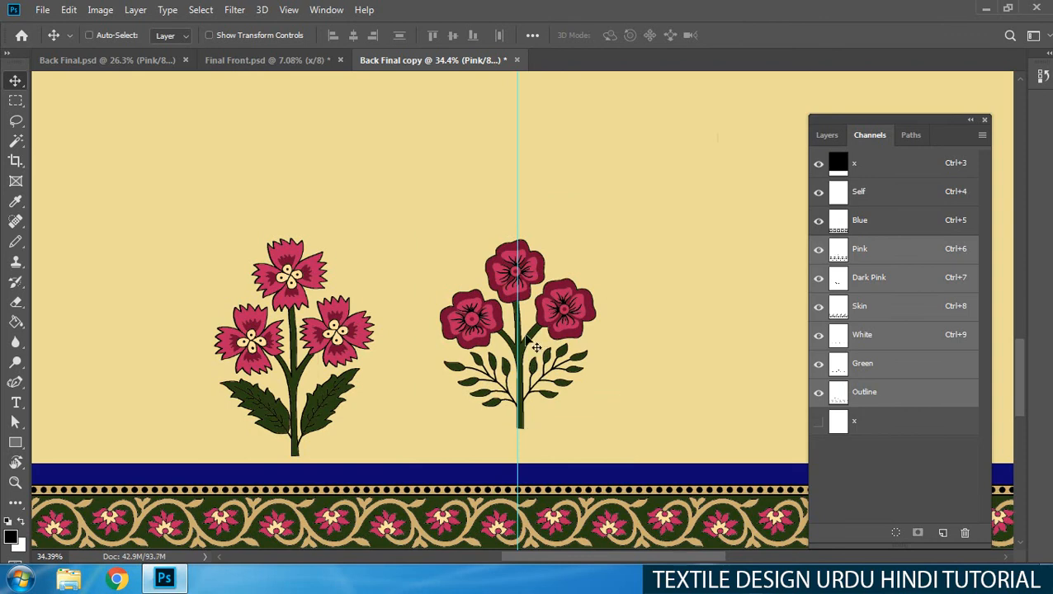
- Nudge the round-petalled flower down until it is roughly level with the middle of the jagged-petalled flower, then deselect it
key(Down)
key(Down)
key(Down)
key(Down)
key(Down)
key(Down)
key(Down)
key(Down)
key(Down)
key(Down)
key(Down)
key(Down)
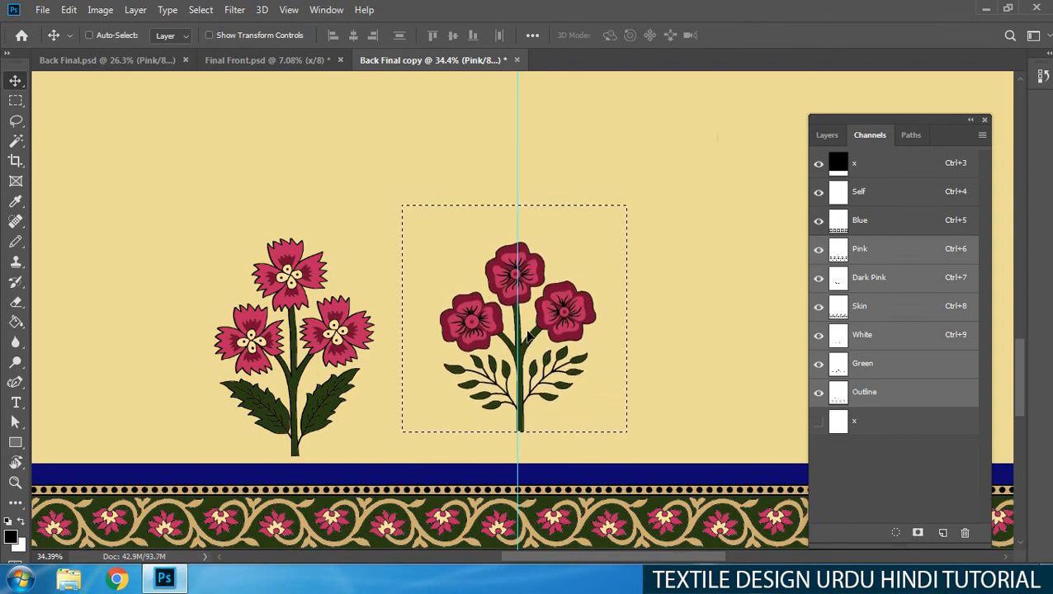
key(Down)
key(Down)
key(Down)
key(Down)
key(Down)
key(Down)
key(Down)
key(Down)
key(Down)
key(Down)
key(Down)
key(Down)
key(Down)
key(Down)
key(Down)
key(Down)
key(Down)
key(Down)
key(Down)
key(Down)
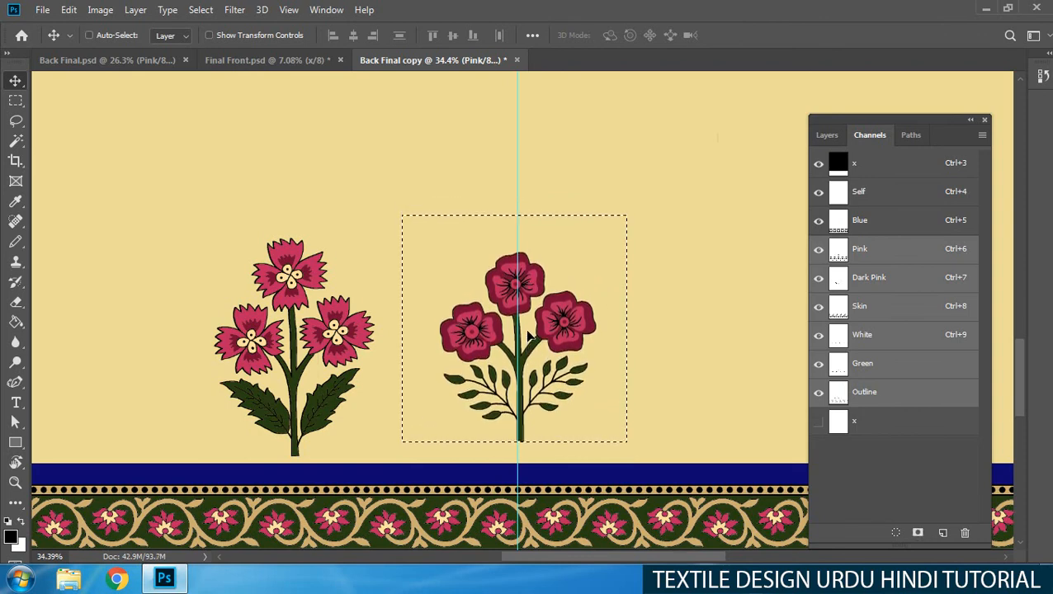
key(Down)
key(Down)
key(Down)
key(Down)
key(Down)
key(Down)
key(Down)
key(Down)
key(Down)
key(Down)
key(ctrl+d)
- Select both flowers without their background and place a duplicate of the pair beside them towards the panel's left edge
key(m)
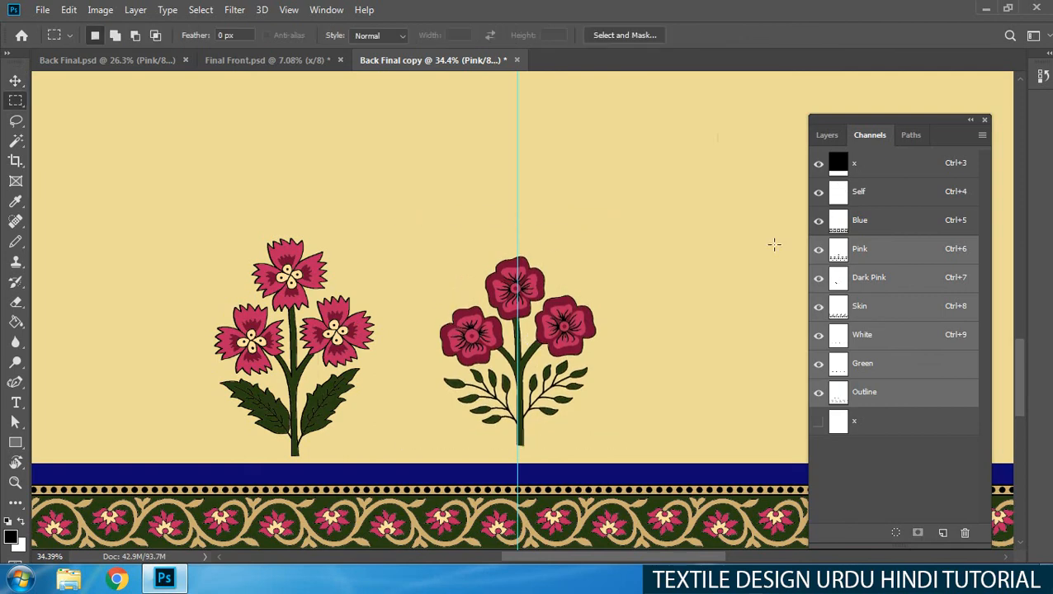
mouse_move(205, 146)
mouse_down()
mouse_move(701, 450)
mouse_move(735, 455)
mouse_move(669, 434)
mouse_up()
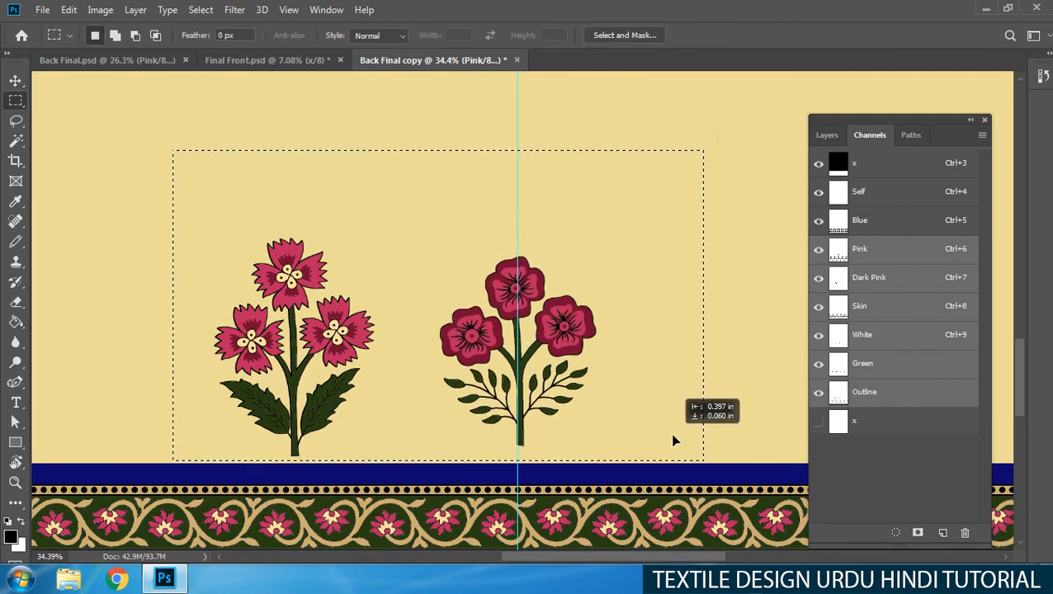
key(w)
alt+click(637, 405)
scroll(527, 387, down, 3)
key(m)
drag(527, 388, 326, 351)
key(v)
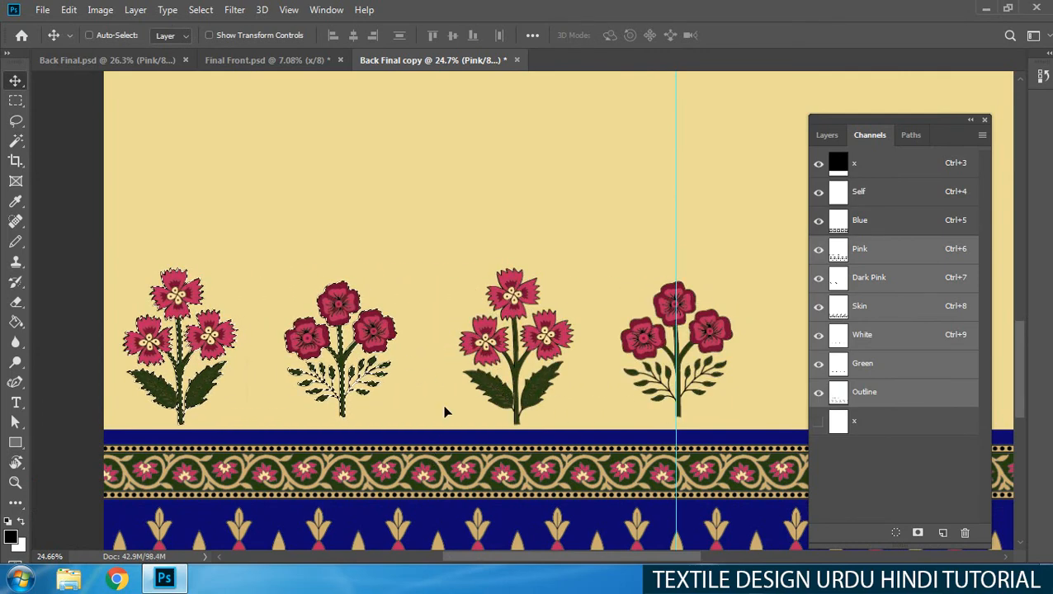
- Nudge the duplicated pair to the right until the four flowers are about evenly spaced
key(shift+Right)
key(shift+Right)
key(shift+Right)
key(shift+Right)
key(shift+Right)
key(shift+Right)
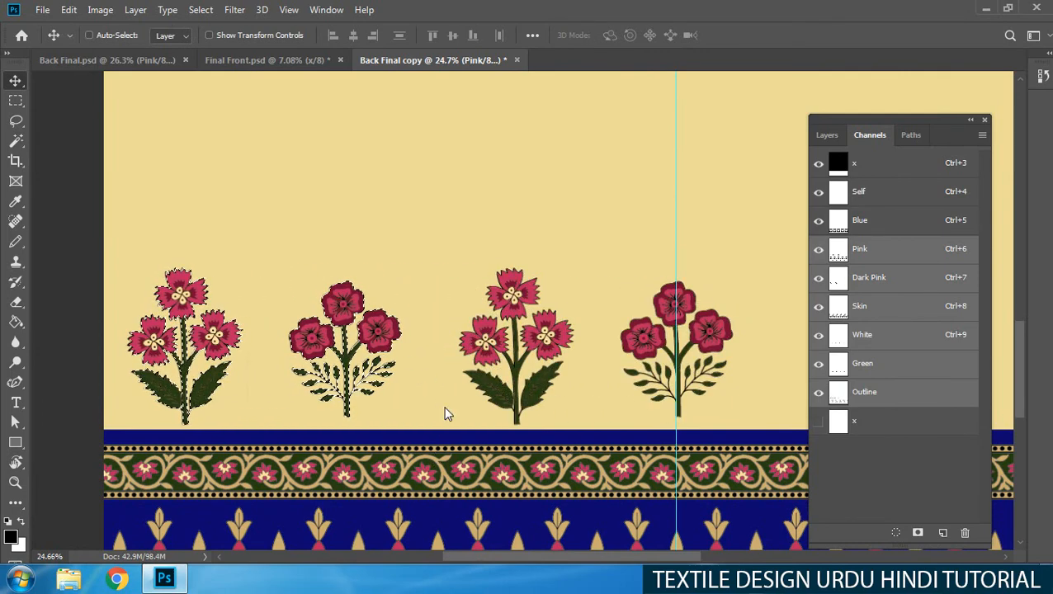
key(shift+Right)
key(shift+Right)
key(shift+Right)
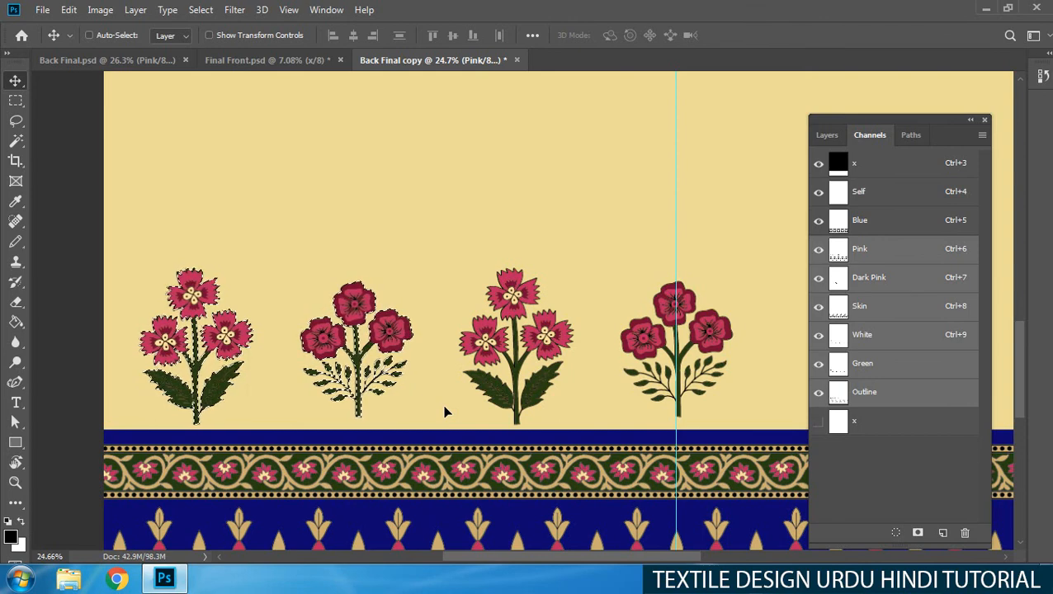
- Select all four flowers without background and duplicate them one pair-width to the right, overlapping the centre pair exactly
drag(616, 333, 558, 336)
scroll(560, 335, down, 2)
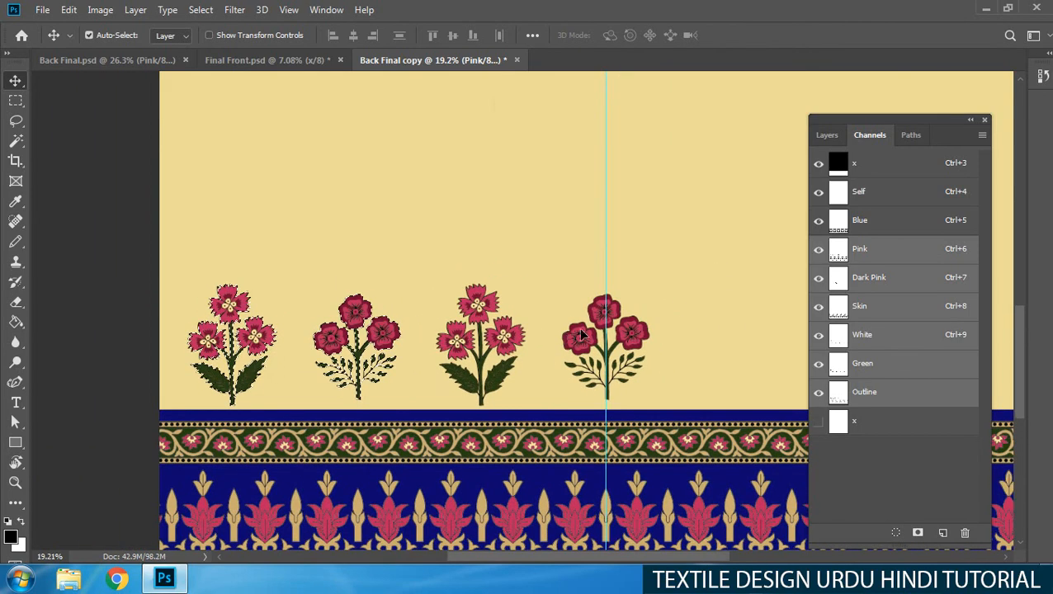
key(ctrl+d)
key(m)
drag(159, 222, 748, 408)
key(w)
alt+click(724, 371)
key(m)
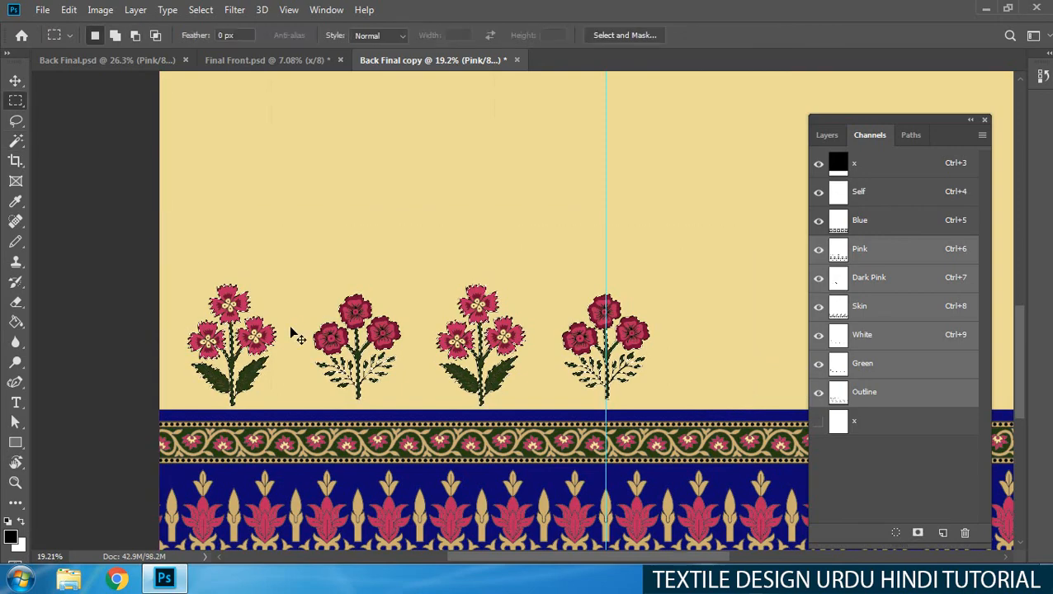
key(v)
drag(251, 346, 477, 348)
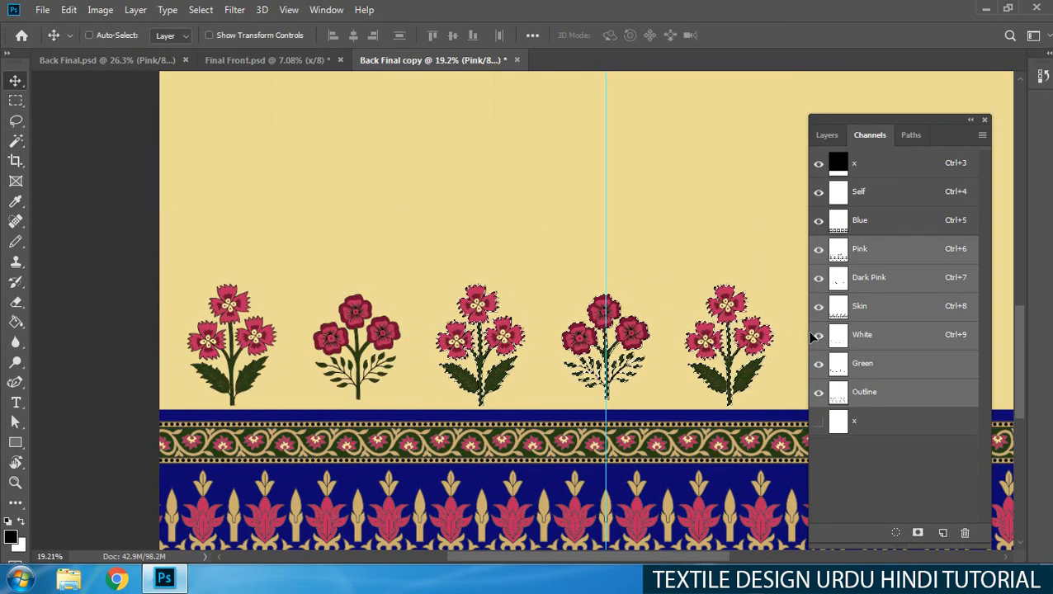
scroll(578, 305, up, 10)
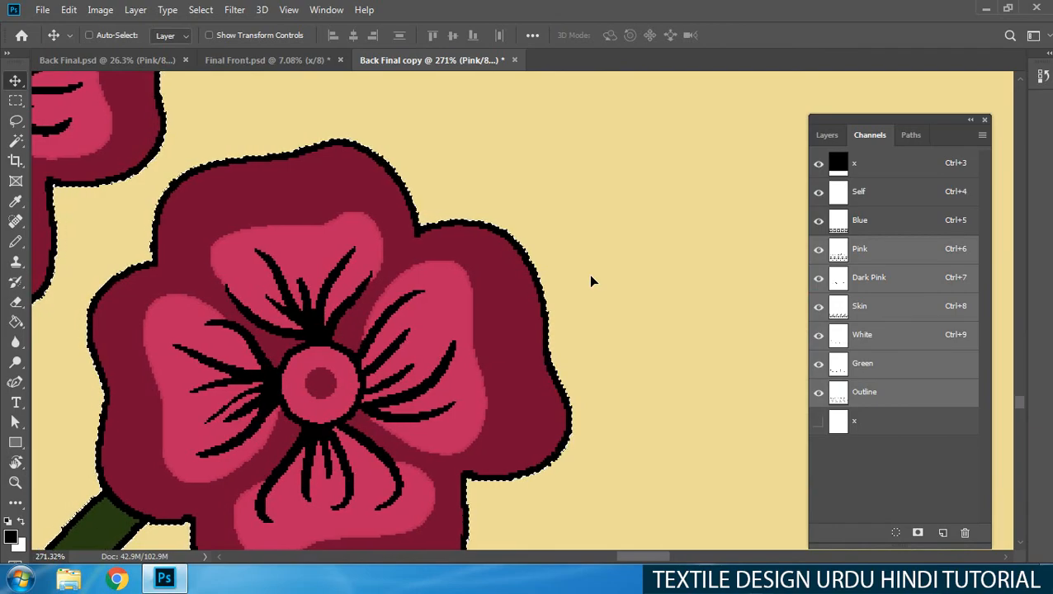
scroll(590, 281, down, 12)
scroll(664, 324, up, 3)
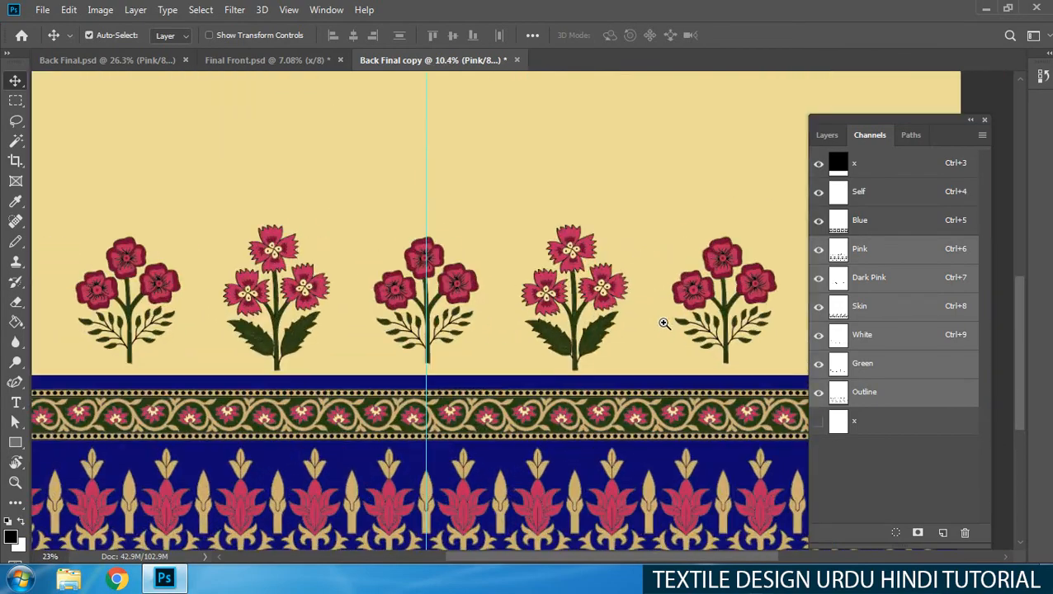
scroll(665, 323, up, 1)
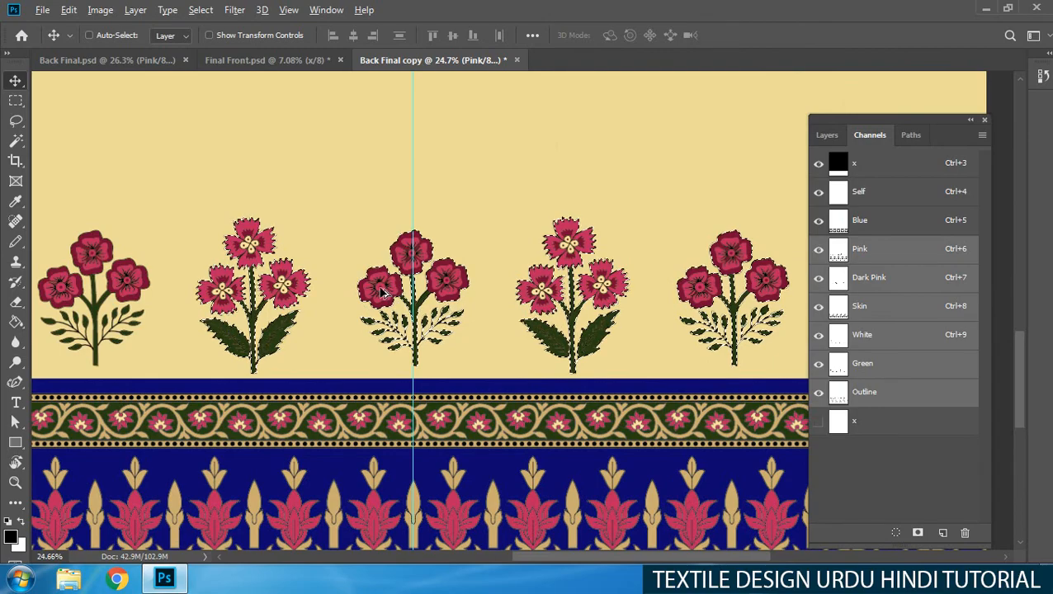
- Duplicate the selected flowers another pair-width to the right to extend the row towards the panel's edge, and check the overlap up close
drag(381, 290, 714, 271)
scroll(406, 280, right, 4)
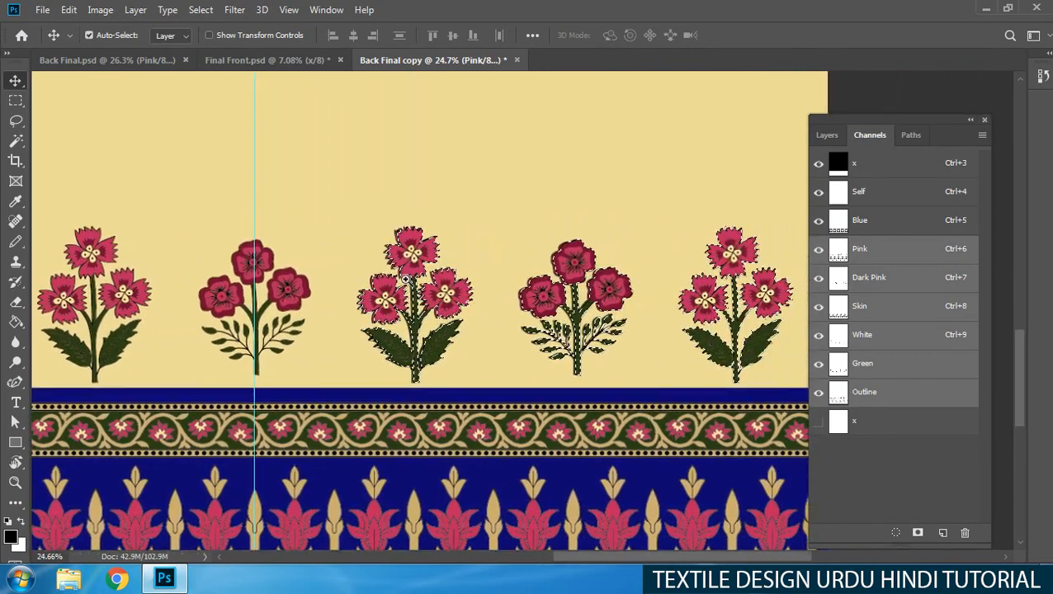
drag(405, 280, 518, 268)
mouse_move(501, 331)
mouse_down()
mouse_move(557, 327)
mouse_move(489, 324)
mouse_up()
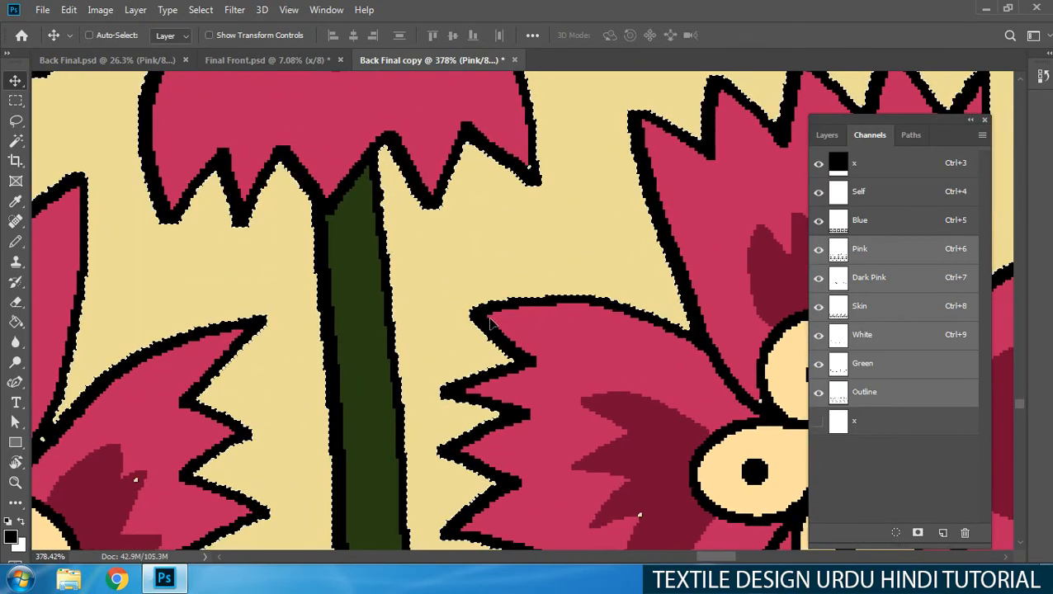
- Select the full-width strip from the flower stems' base down to the upper edge of the vine band, covering the plain blue stripe
scroll(489, 323, down, 8)
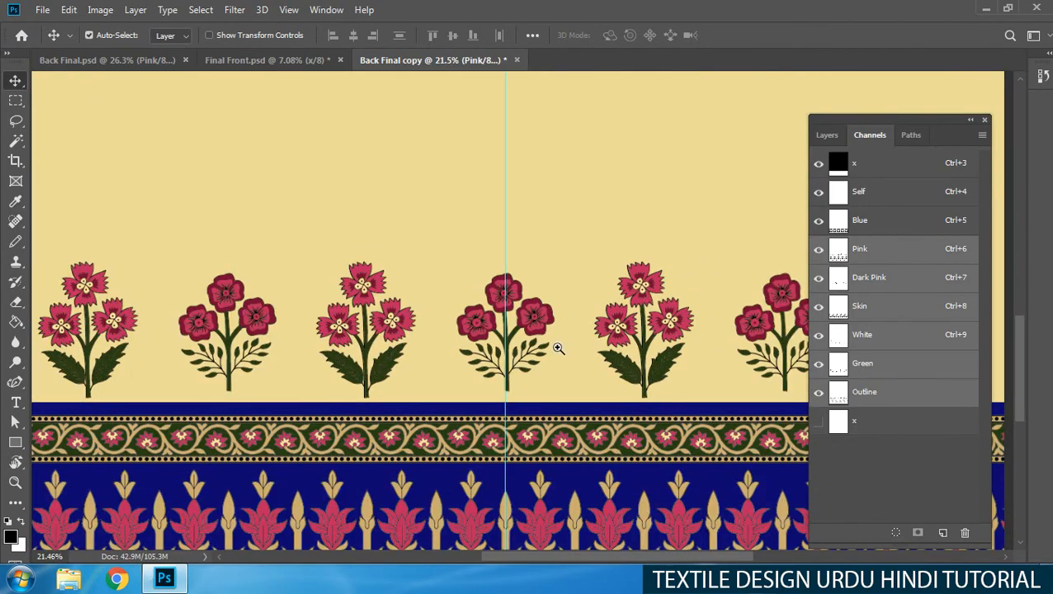
scroll(558, 348, down, 2)
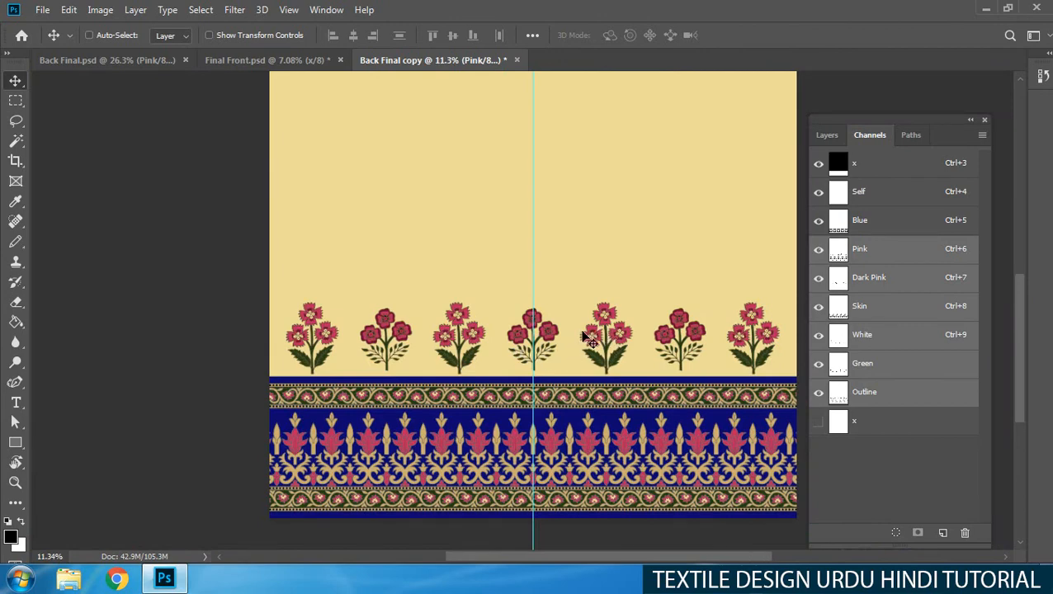
key(m)
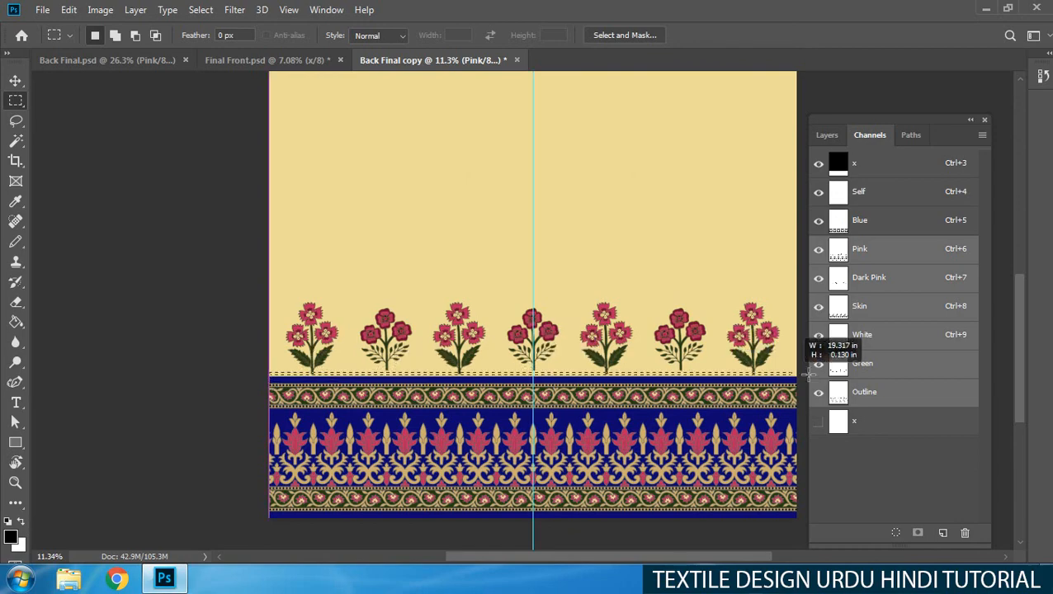
scroll(610, 375, up, 5)
scroll(723, 378, up, 5)
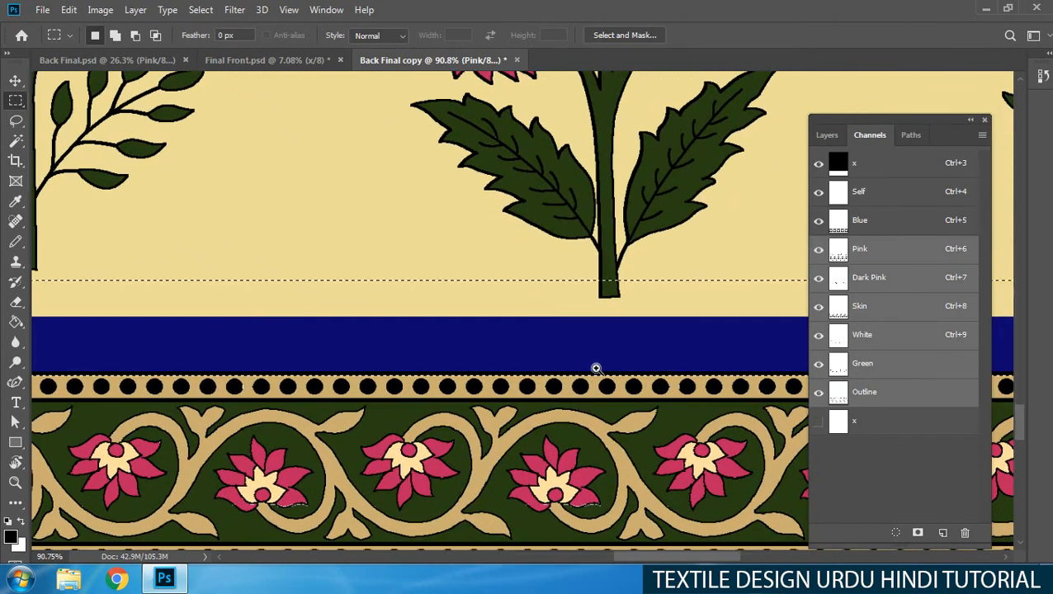
drag(639, 368, 636, 358)
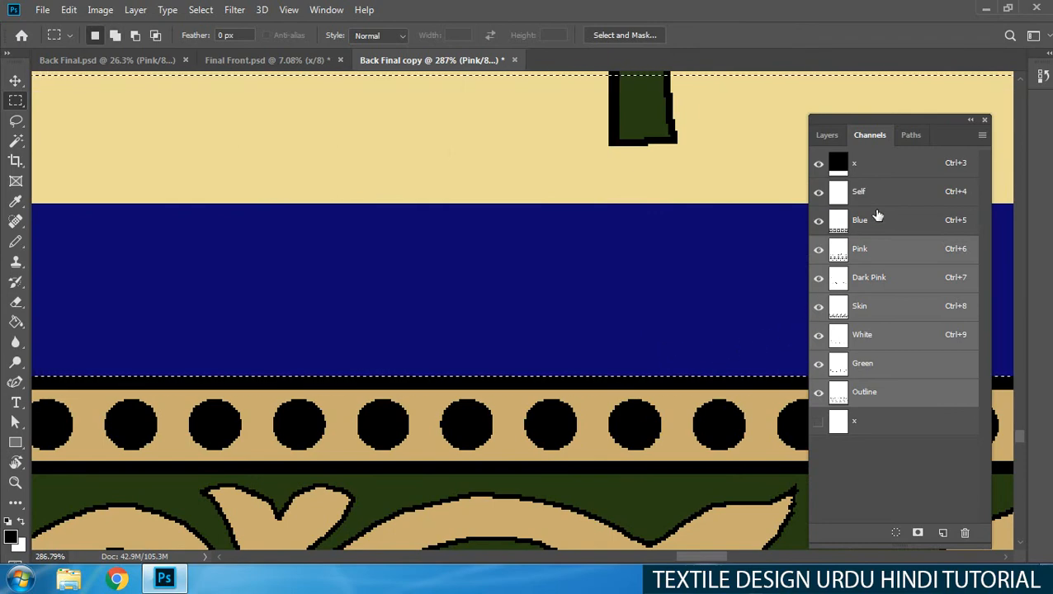
- Clear the selected strip from the Blue channel and fill it with black in the first x channel
click(862, 220)
click(822, 228)
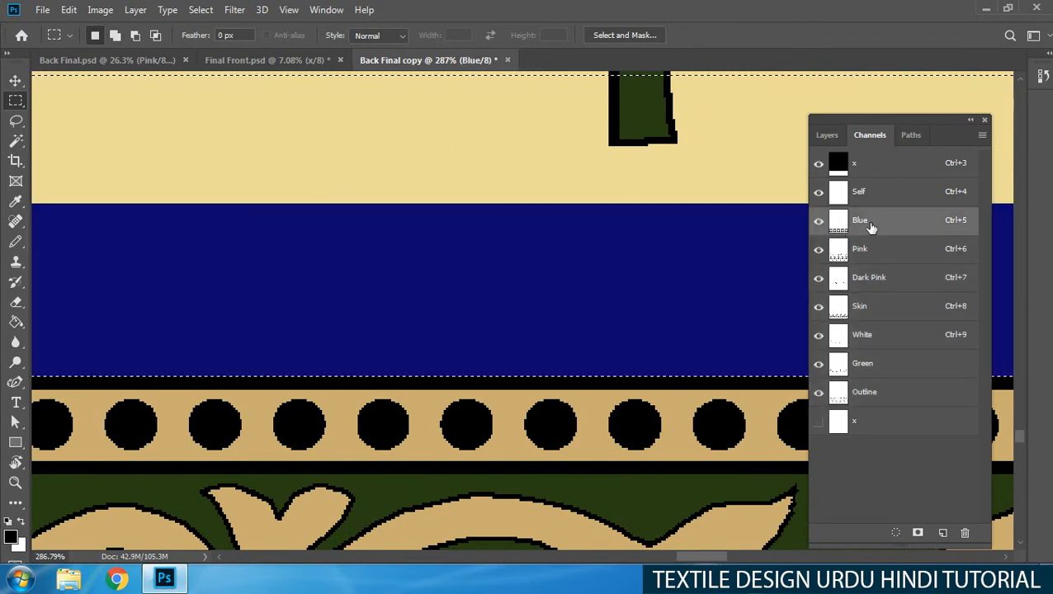
key(Delete)
click(884, 173)
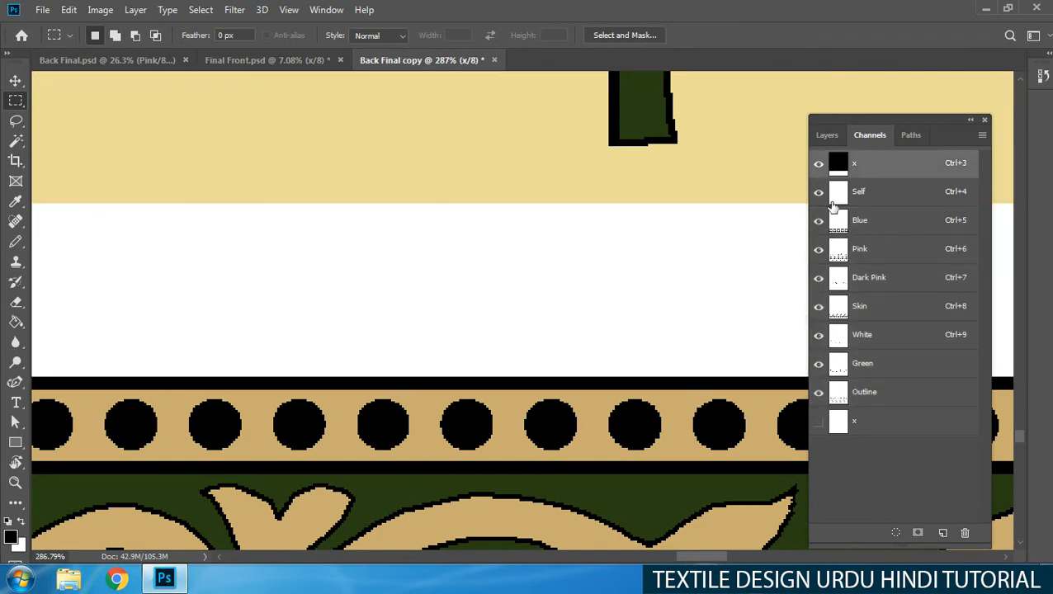
key(alt+Delete)
scroll(554, 292, down, 8)
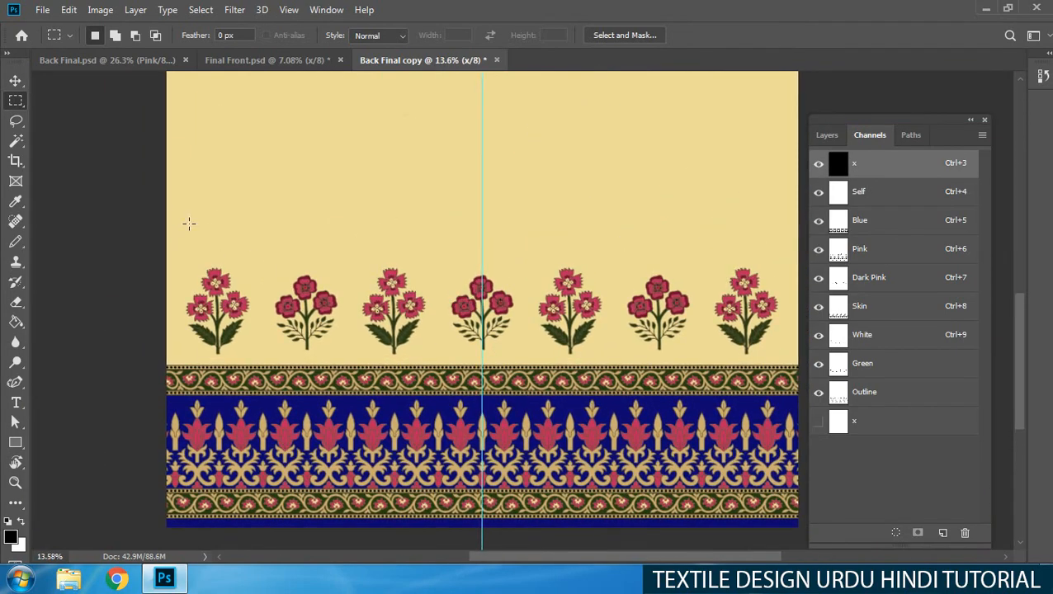
- Select all seven flowers without their background in the Pink, Dark Pink, Skin, White, Green and Outline channels
drag(458, 328, 900, 358)
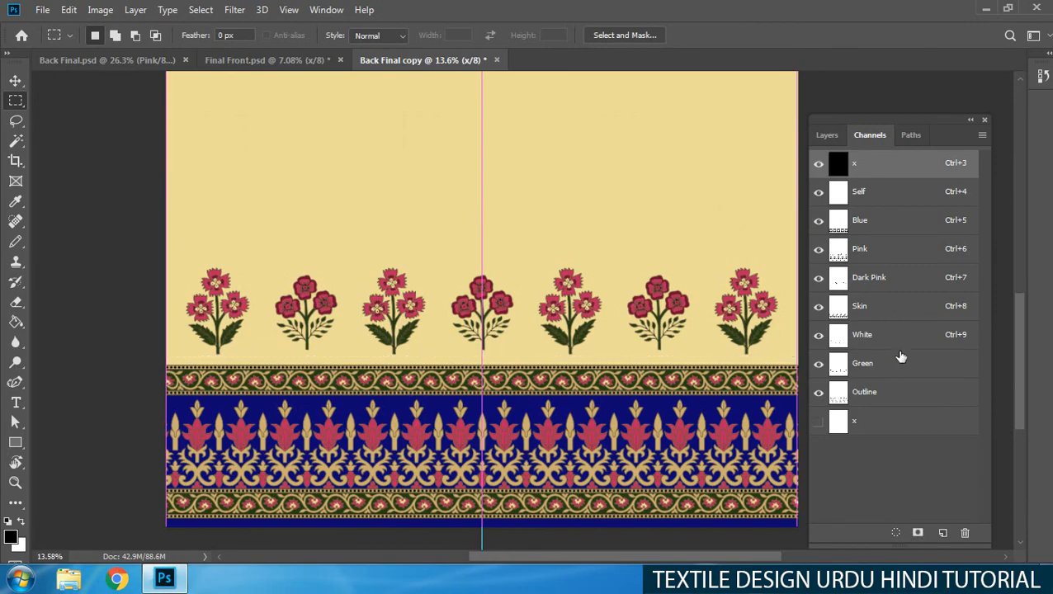
click(861, 248)
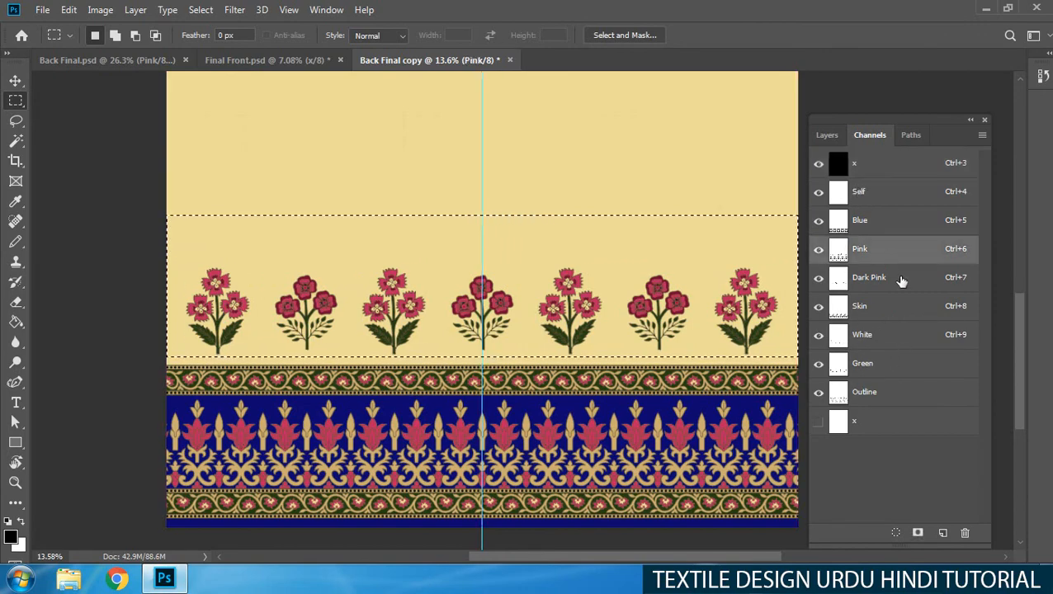
shift+click(883, 283)
shift+click(871, 312)
shift+click(867, 339)
shift+click(866, 364)
shift+click(870, 392)
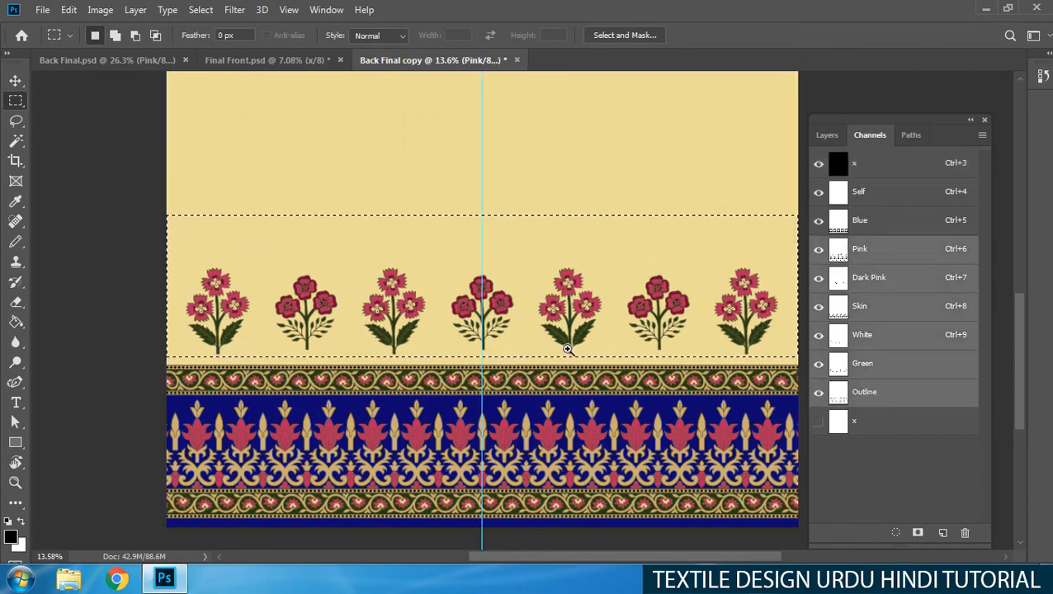
scroll(650, 279, up, 3)
key(w)
alt+click(658, 218)
- Move the selected flower row down to sit just above the vine band
key(v)
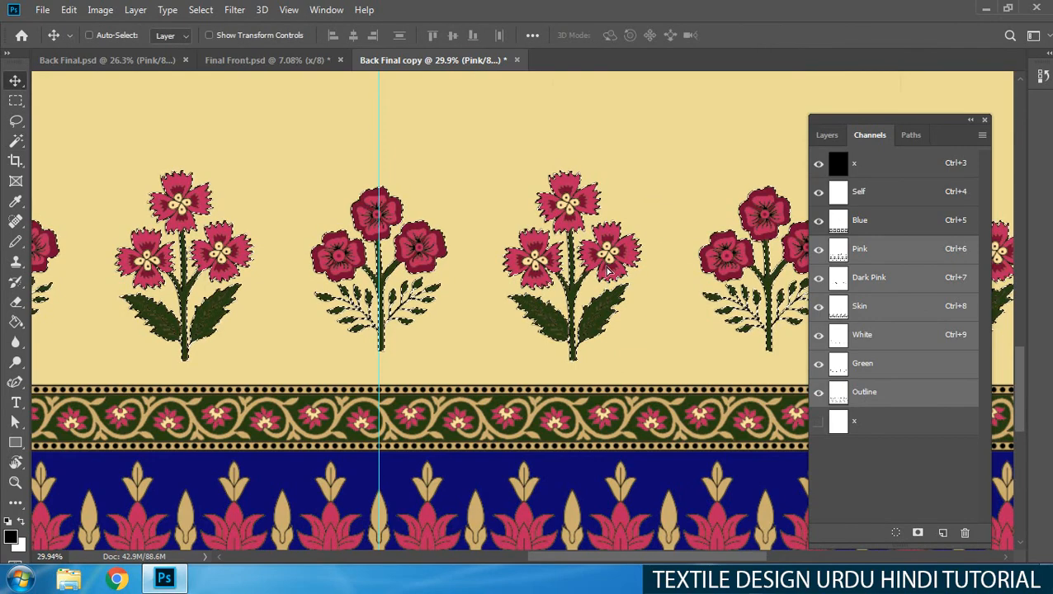
drag(609, 266, 552, 315)
key(ctrl+d)
key(ctrl+z)
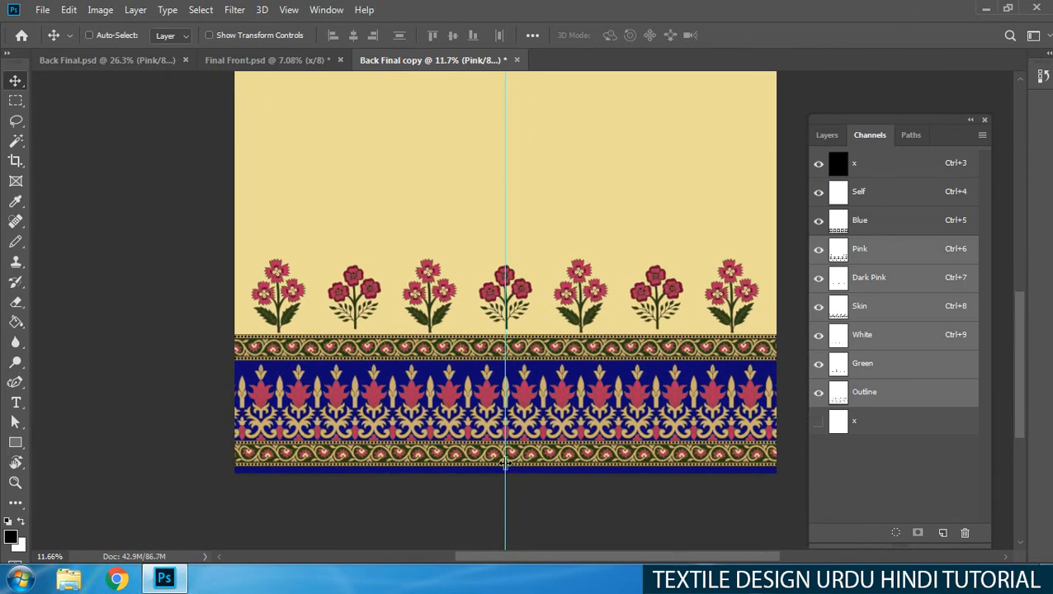
- Select the vine band below the flowers across the full panel width, trimming the excess selection above its dotted edge
key(m)
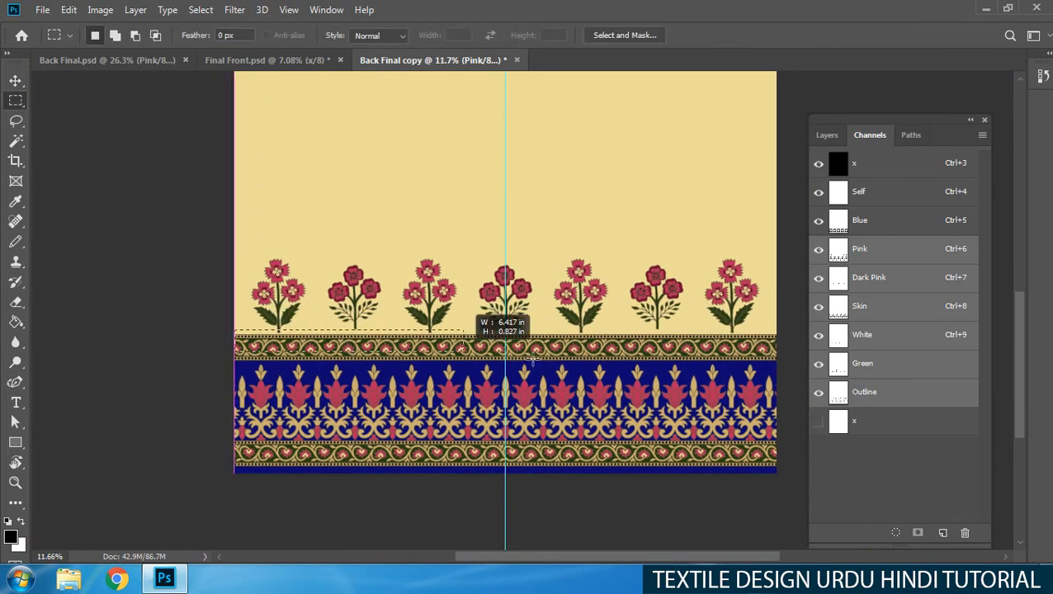
drag(565, 361, 608, 350)
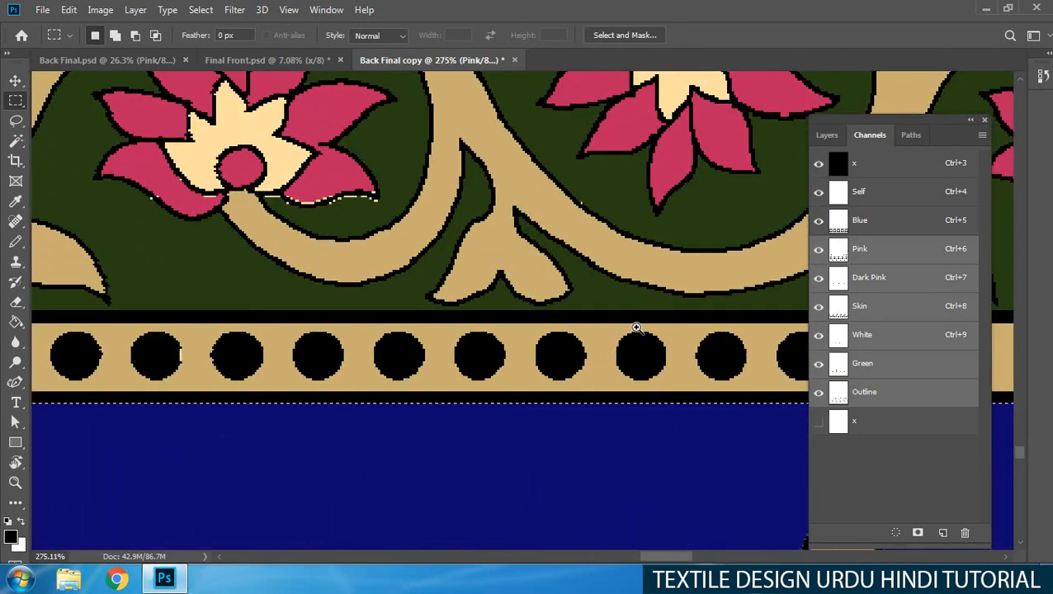
drag(636, 328, 551, 317)
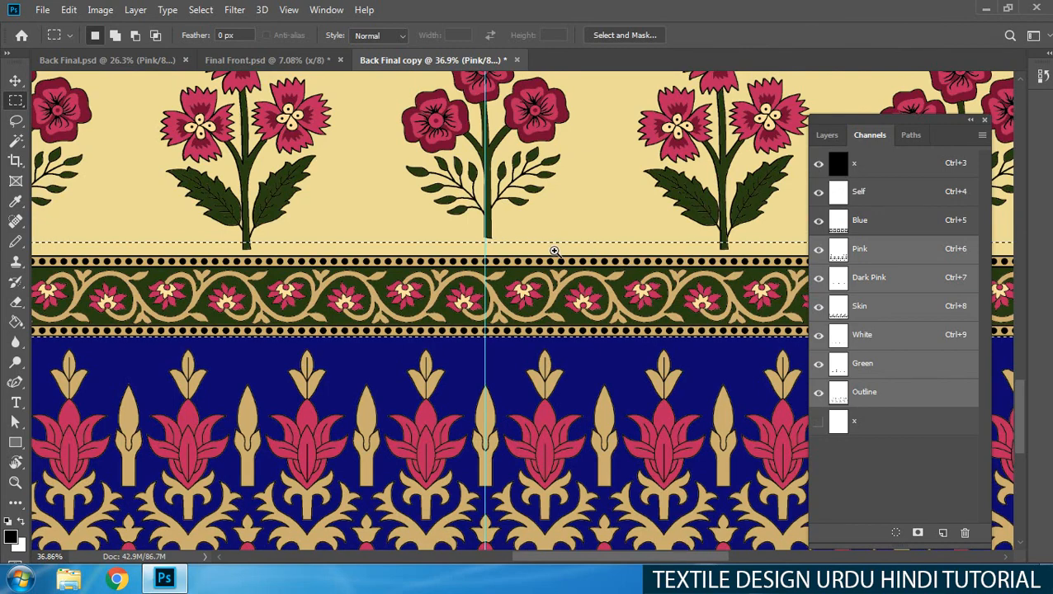
drag(555, 251, 453, 306)
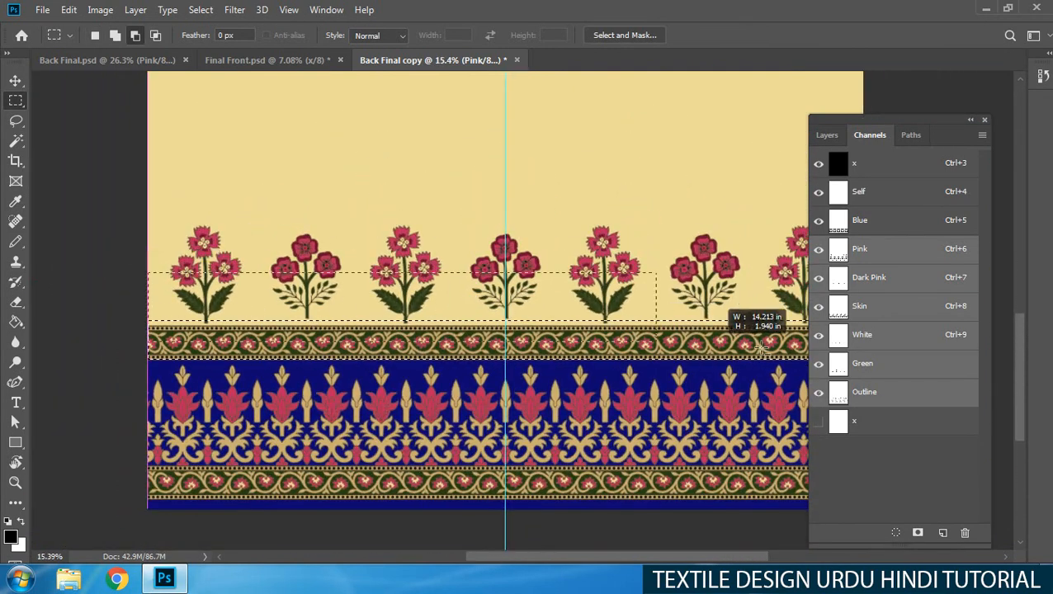
drag(761, 345, 909, 324)
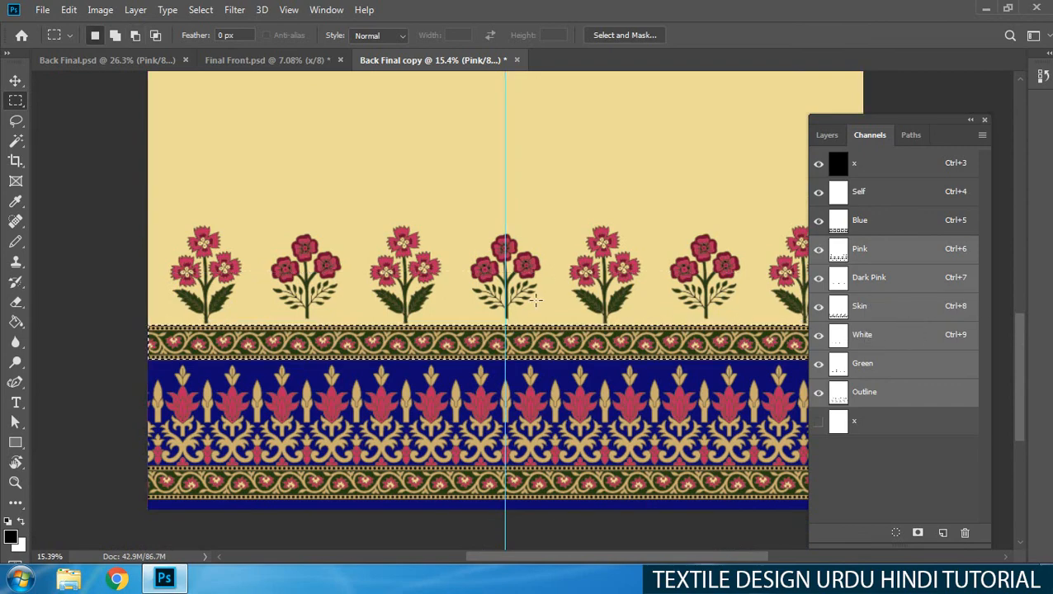
- Duplicate the selected vine band straight up so the copy sits just above the flower row
ctrl+click(526, 333)
ctrl+click(532, 339)
ctrl+click(532, 339)
drag(542, 343, 569, 161)
key(v)
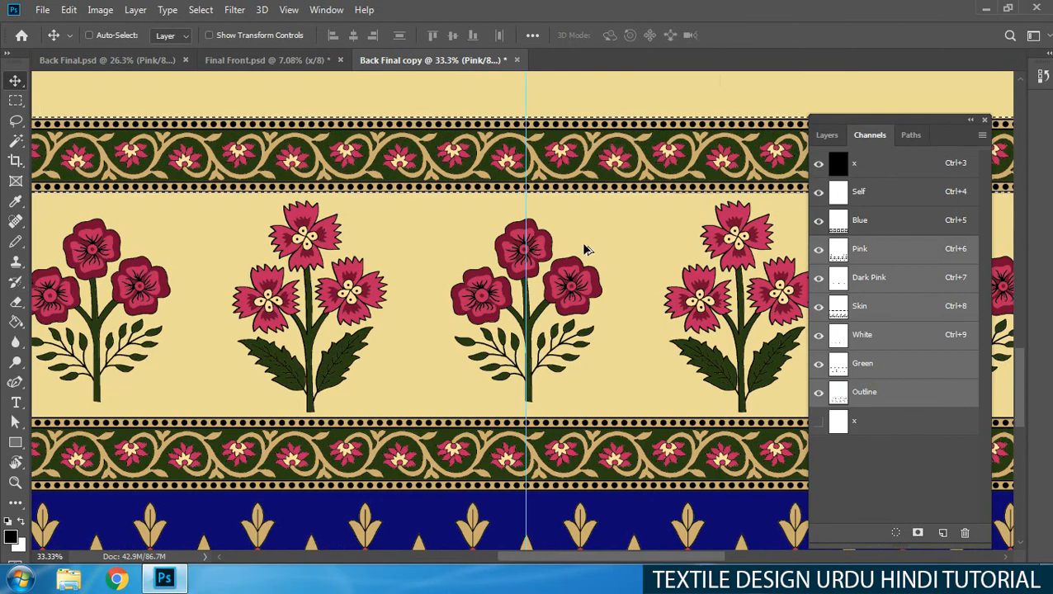
key(ctrl+0)
ctrl+click(574, 400)
ctrl+click(575, 400)
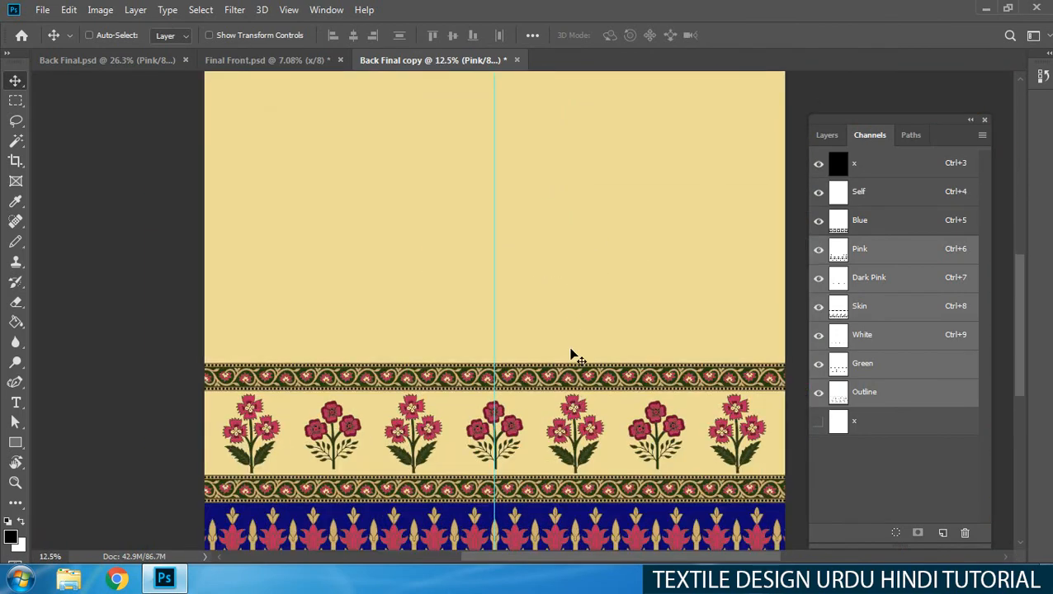
- Try filling the flower strip between the two vine bands with black in the Blue channel, and undo the fill
drag(703, 334, 687, 275)
click(871, 201)
click(862, 218)
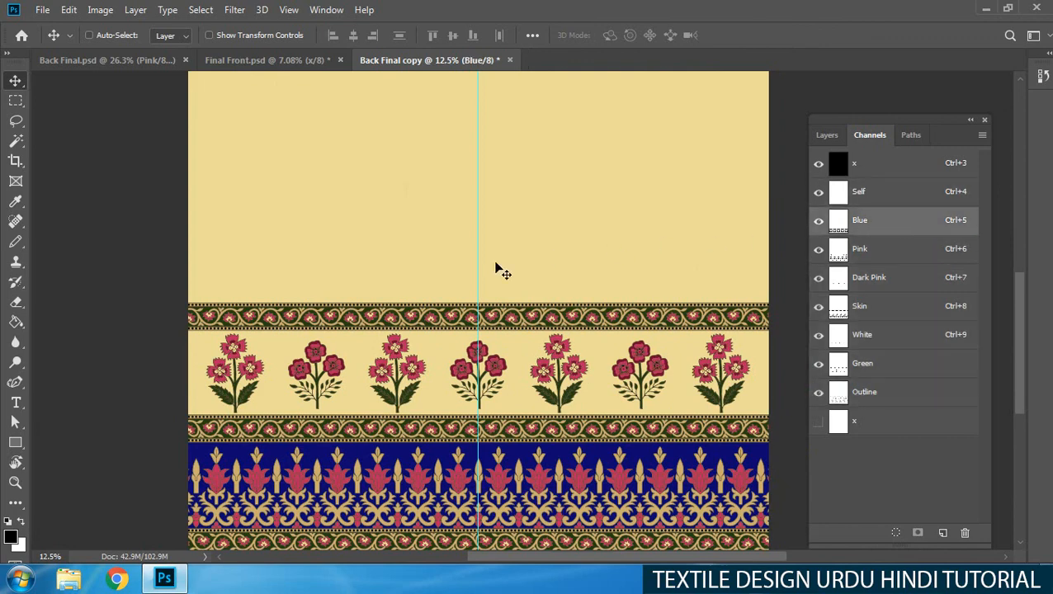
key(m)
drag(697, 415, 873, 419)
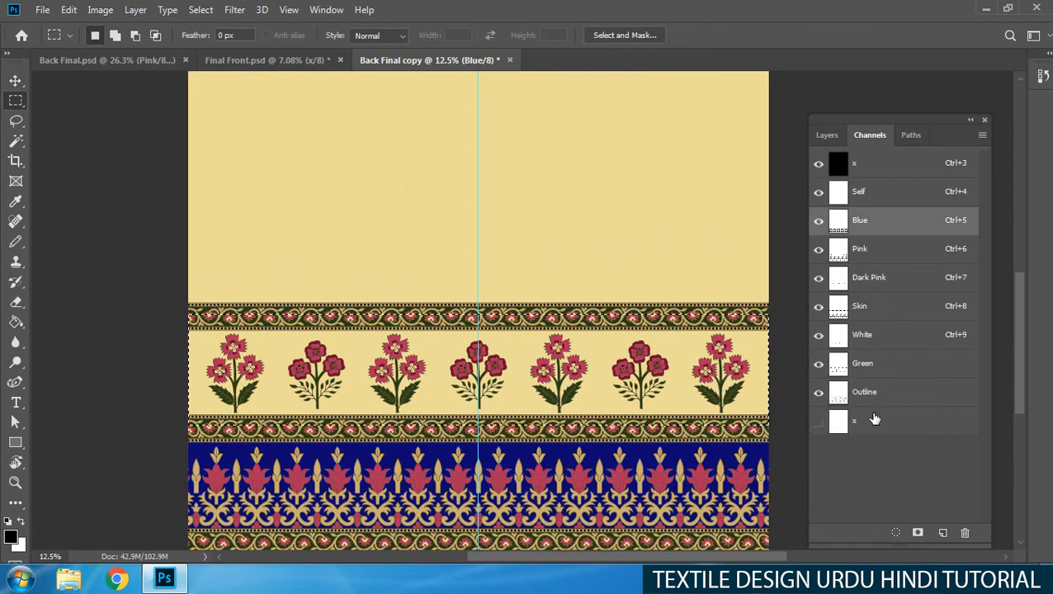
key(alt+BackSpace)
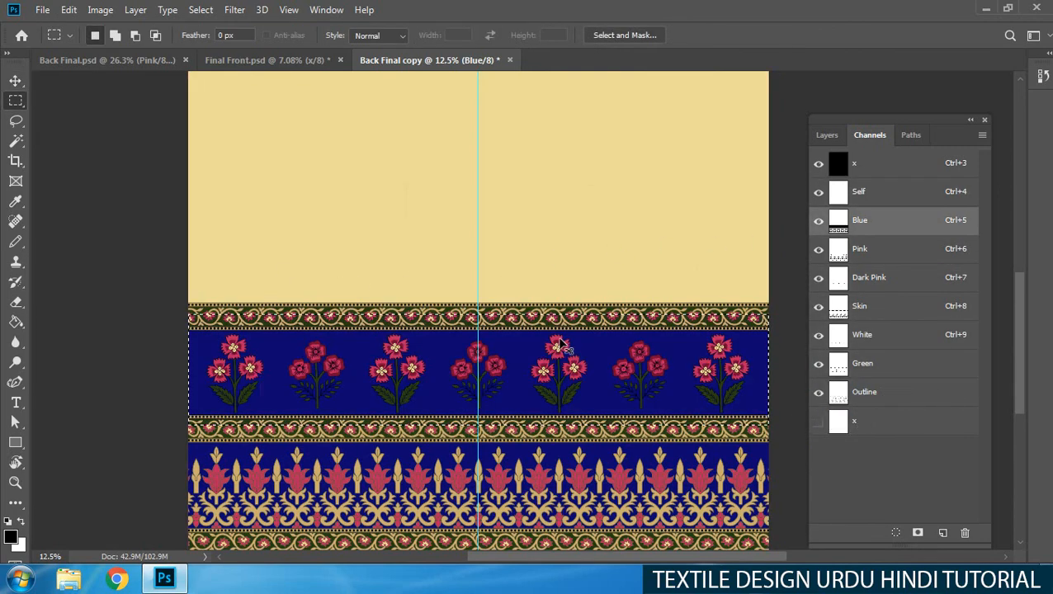
key(ctrl+z)
- Try clearing the ground colour of the flower strip in the first x channel, and undo the change
click(883, 173)
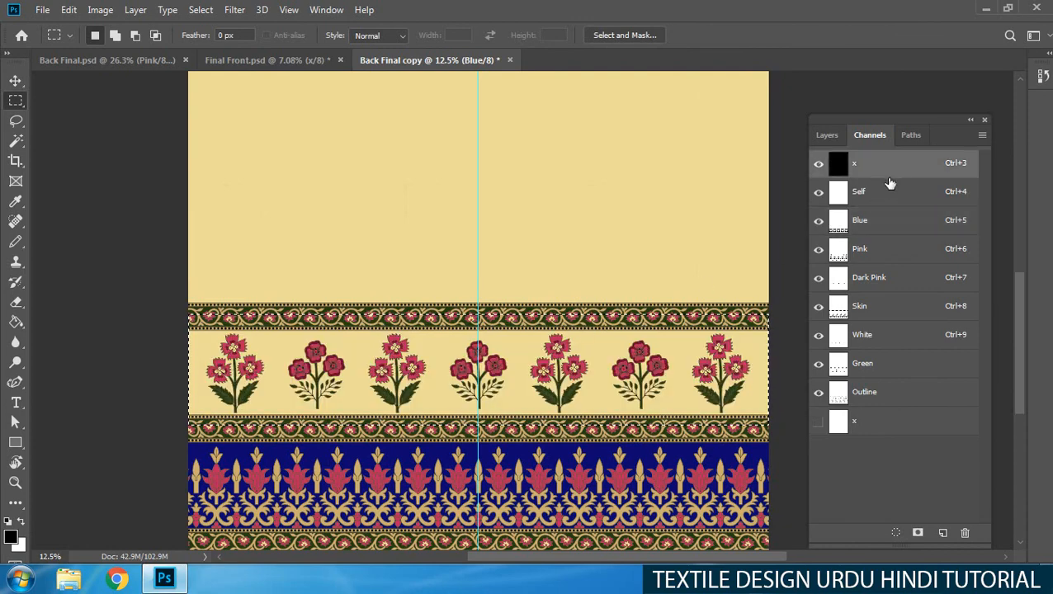
key(ctrl+BackSpace)
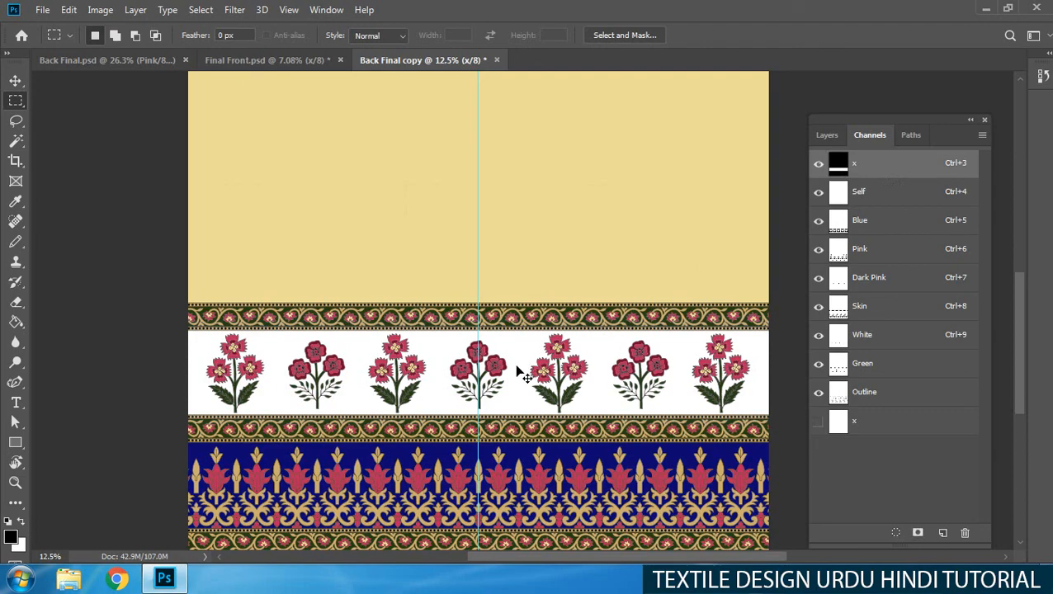
key(ctrl+z)
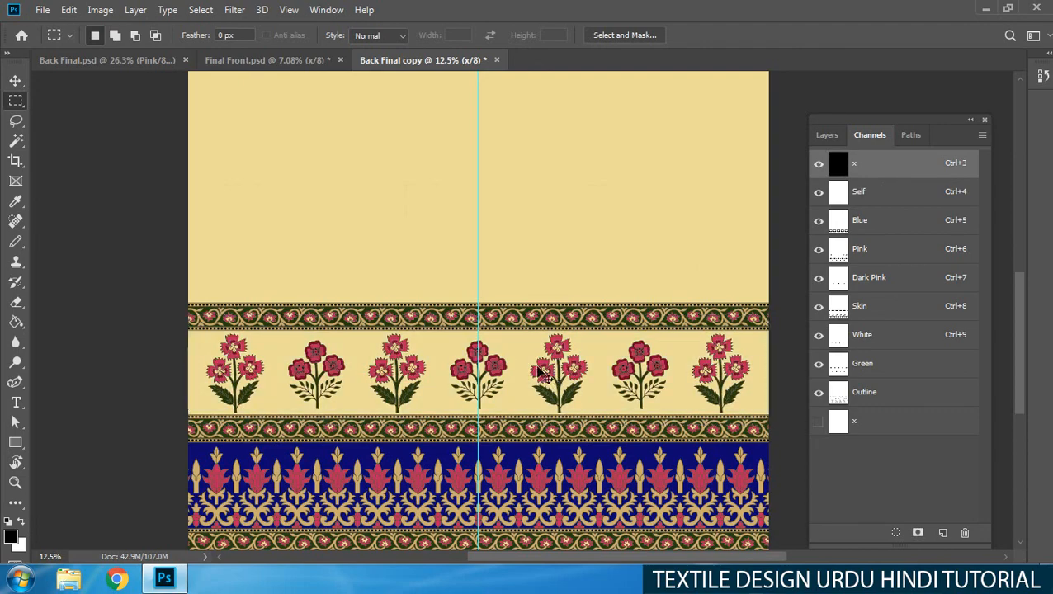
- In Final Front, select the small six-petal flower without its background, with the Pink through Outline channels active
ctrl+click(503, 349)
key(ctrl+Tab)
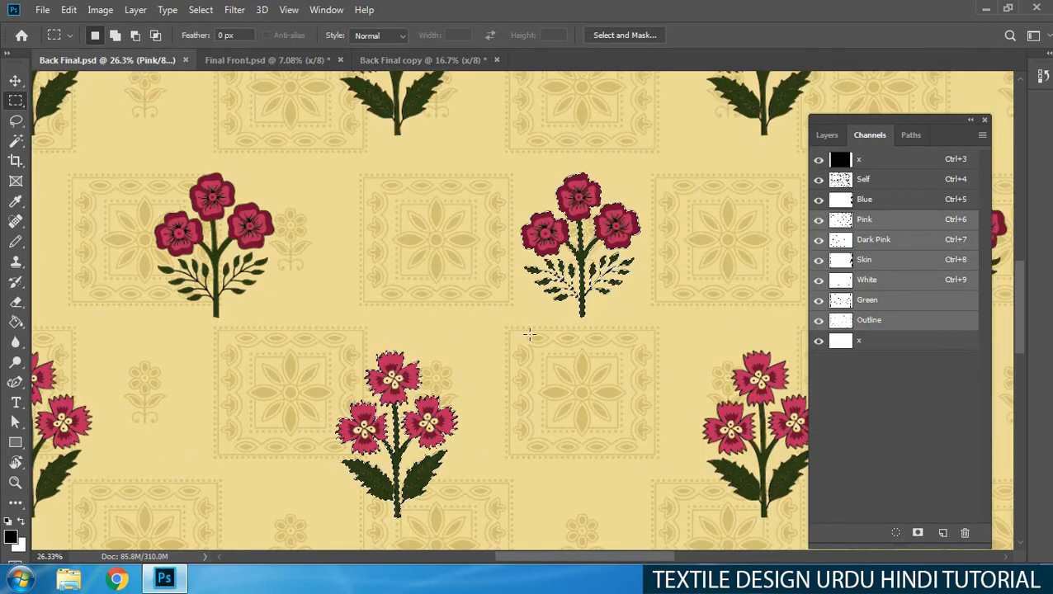
drag(528, 333, 600, 300)
key(ctrl+Tab)
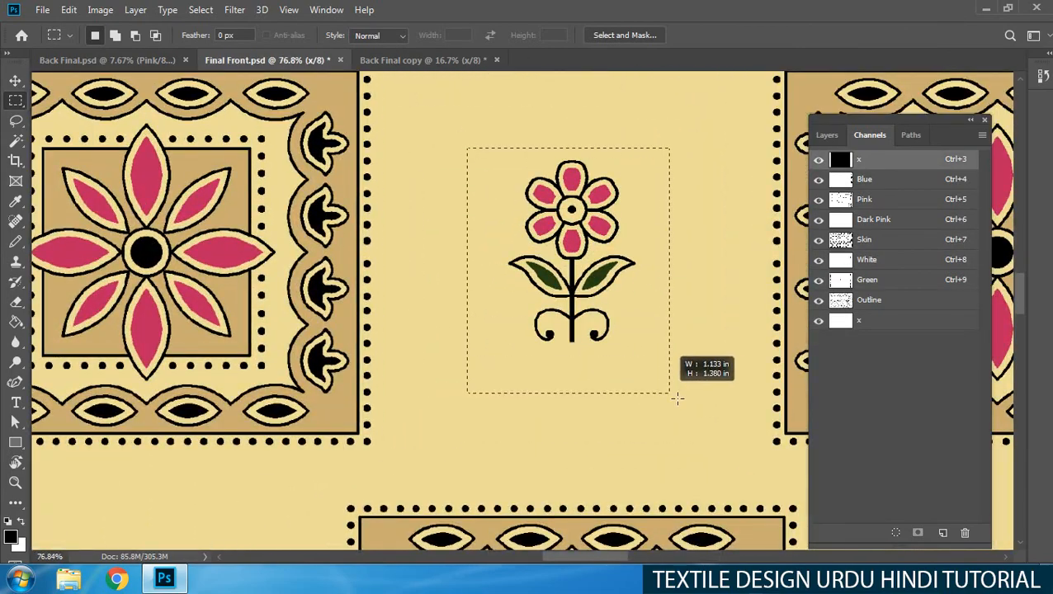
drag(879, 202, 873, 305)
key(w)
alt+click(657, 333)
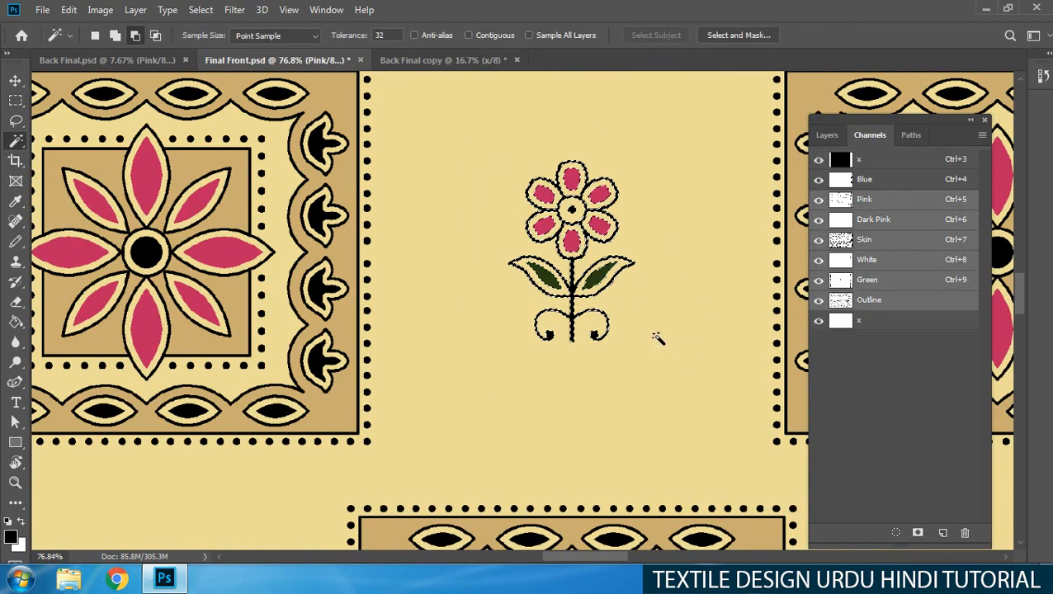
- Check the open ground above the upper vine band in Back Final copy and compare the document's channels with Final Front's
key(ctrl+Tab)
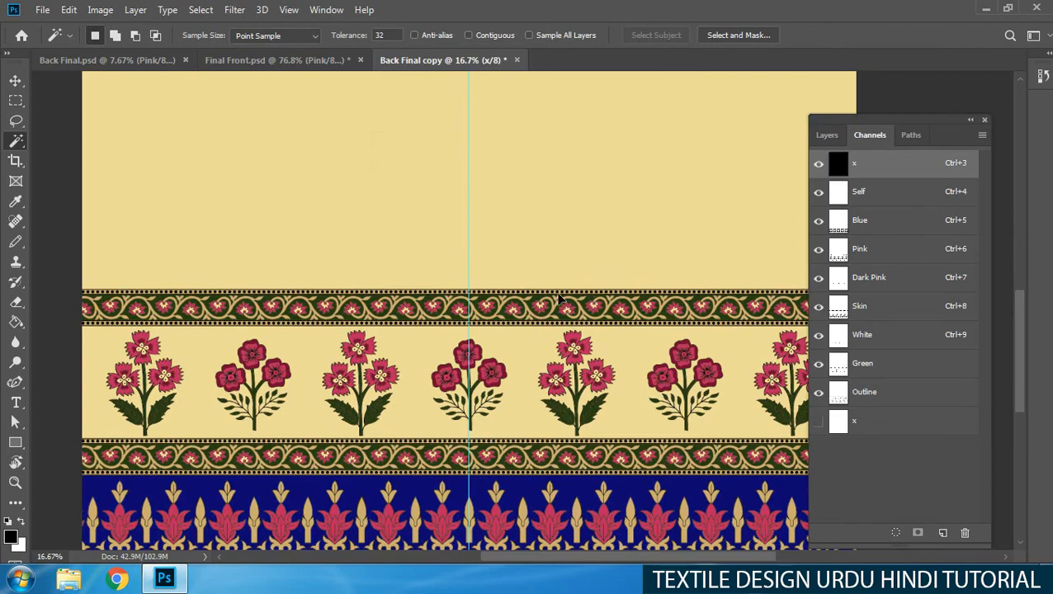
key(m)
drag(514, 310, 452, 229)
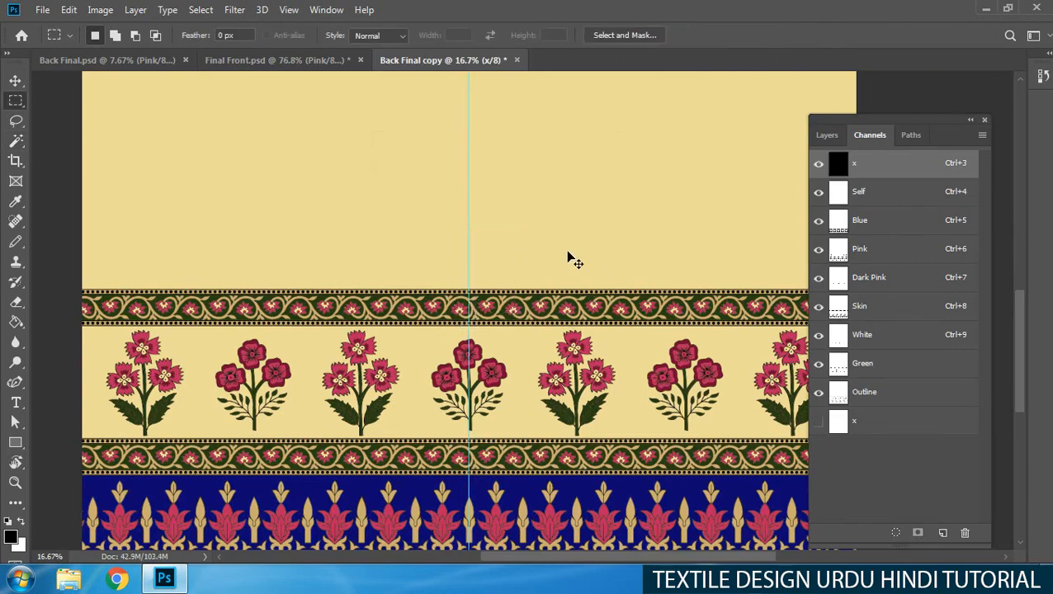
key(ctrl+Tab)
key(ctrl+Tab)
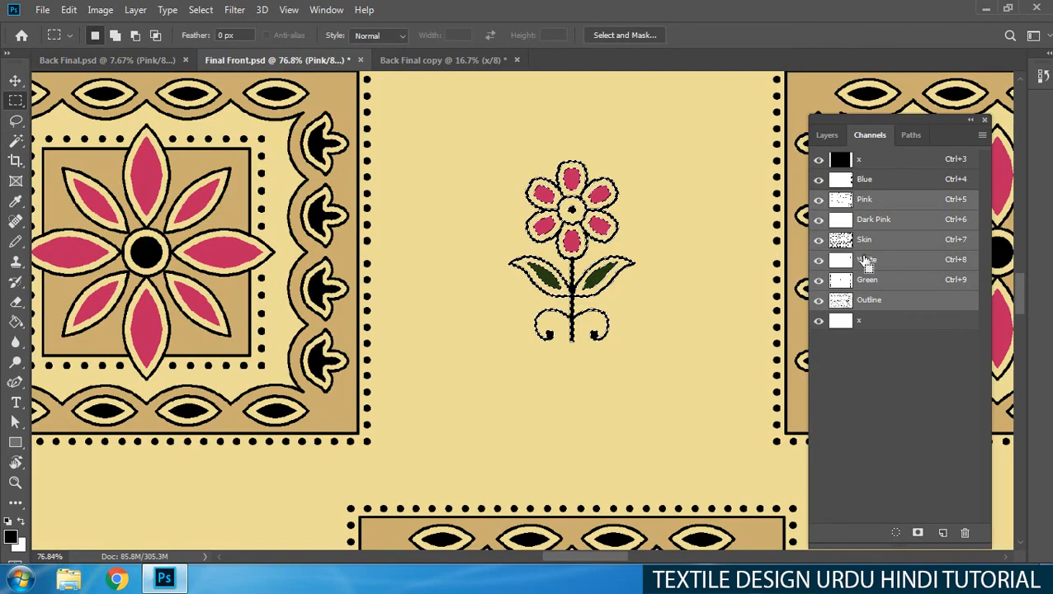
key(ctrl+shift+Tab)
key(ctrl+Tab)
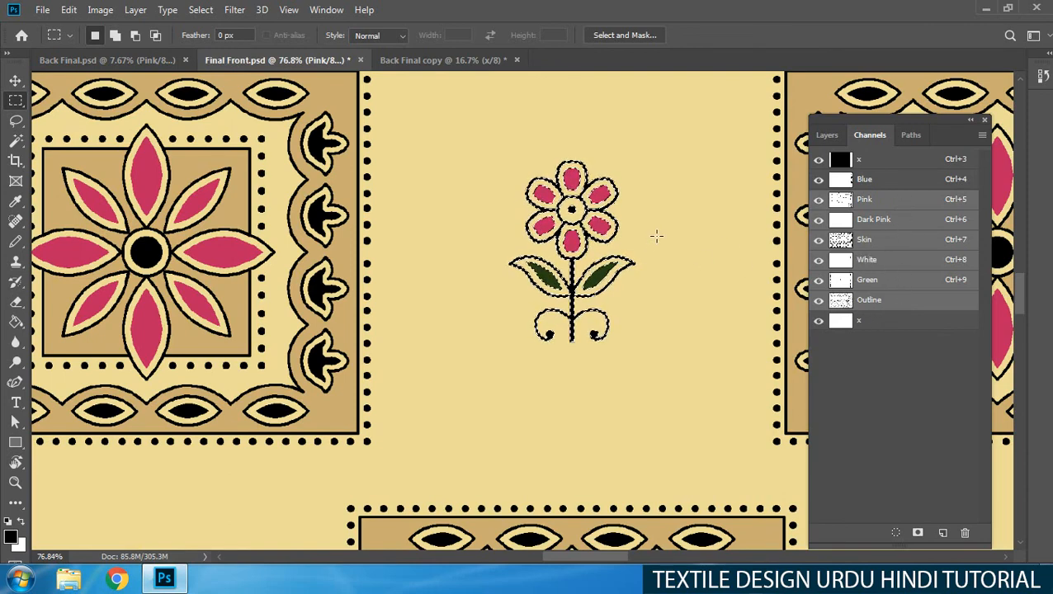
- Place the selected small flower into Back Final copy above the upper vine band, with the Pink through Outline channels active
key(ctrl+Tab)
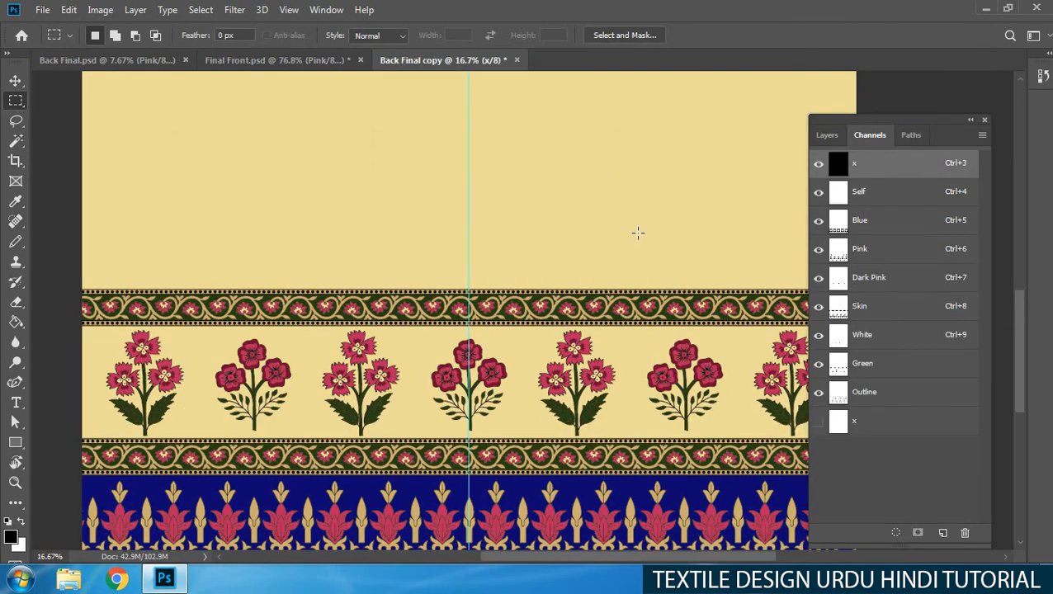
click(893, 251)
shift+click(891, 279)
shift+click(886, 307)
shift+click(880, 335)
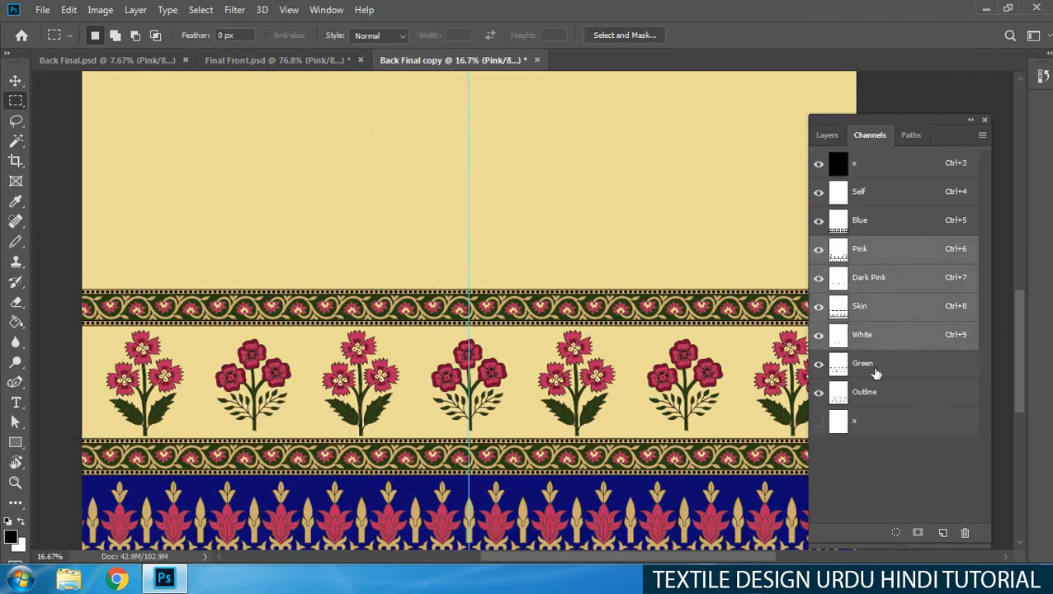
shift+click(876, 364)
shift+click(878, 394)
drag(494, 309, 550, 378)
key(v)
drag(550, 378, 470, 266)
- Marquee the open ground above the placed flower and apply Threshold to the active channels
ctrl+click(434, 307)
ctrl+click(435, 308)
ctrl+click(435, 307)
key(m)
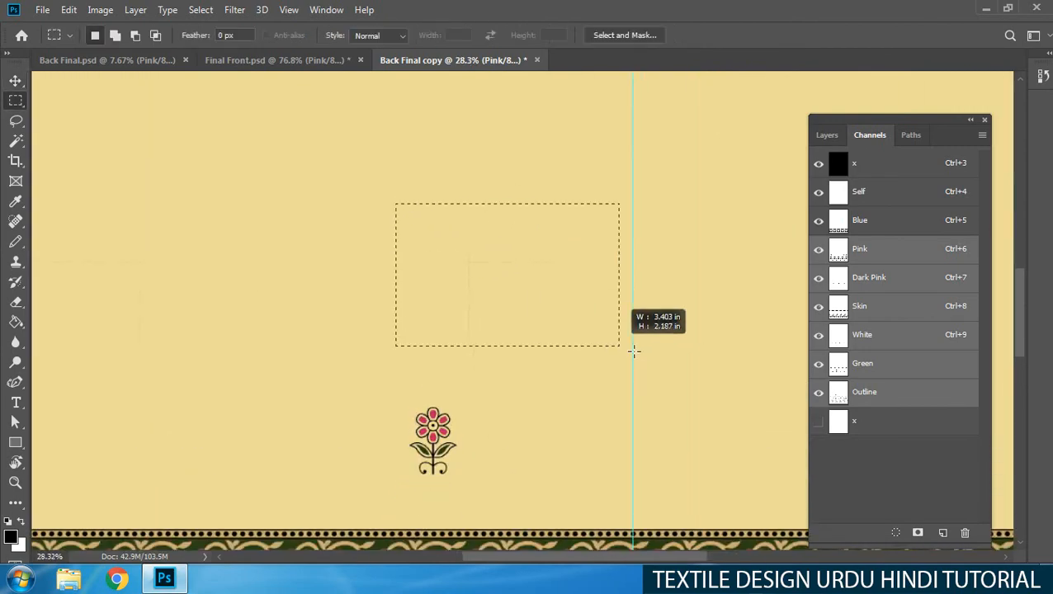
drag(504, 300, 595, 279)
key(alt+i)
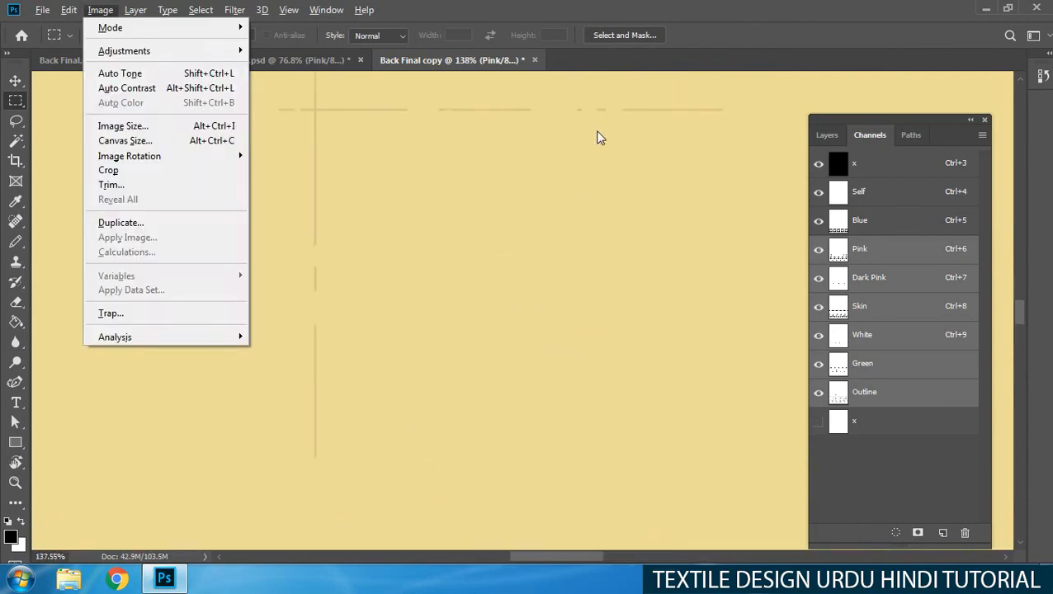
key(j)
key(t)
key(Return)
- Duplicate the small flower diagonally up and to the right of the original above the vine band
drag(600, 309, 414, 324)
drag(449, 355, 570, 227)
key(ctrl+d)
alt+click(665, 370)
key(v)
key(ctrl+d)
key(m)
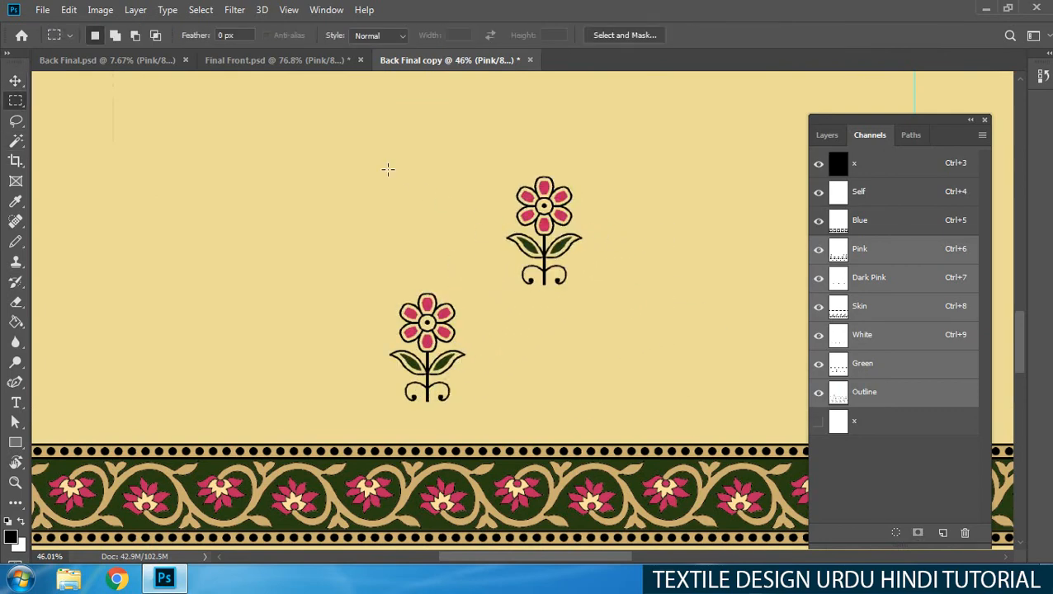
- Select both small flowers without their background and place a copy of the pair down and to the right
drag(663, 411, 663, 411)
key(w)
alt+click(670, 394)
key(v)
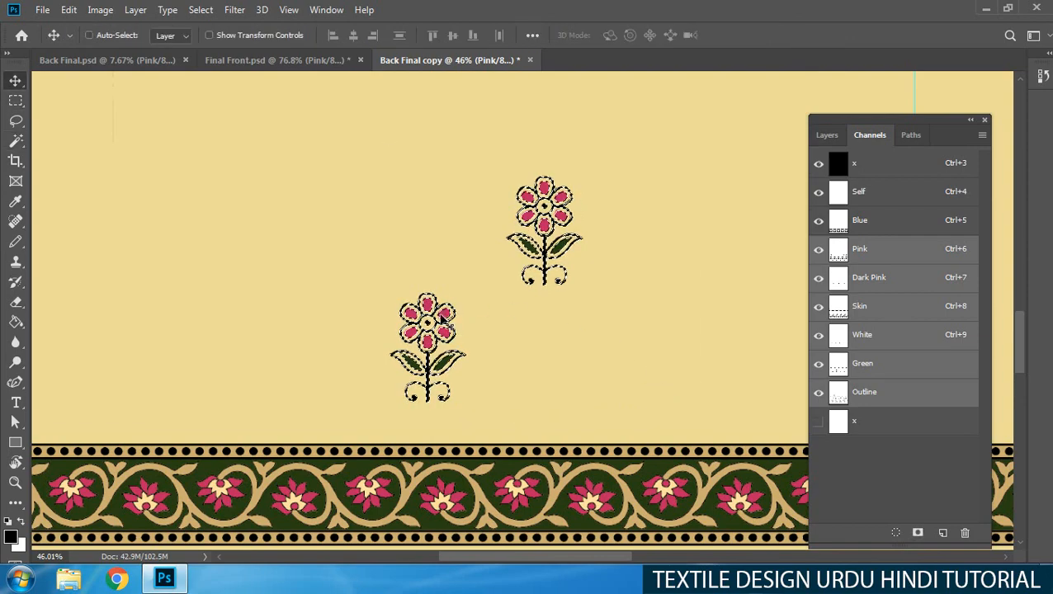
drag(438, 320, 529, 214)
drag(540, 158, 615, 209)
- Try flipping the copied flower pair vertically, and undo the flip
key(ctrl+t)
right_click(616, 212)
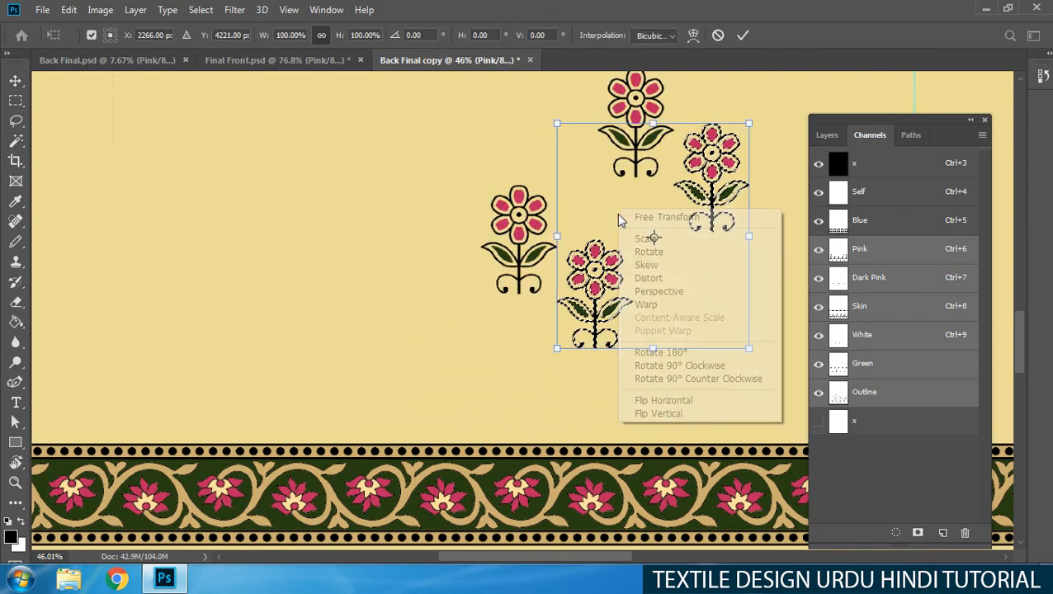
click(669, 412)
key(Return)
mouse_move(588, 165)
mouse_down()
mouse_move(573, 175)
mouse_move(587, 165)
mouse_up()
key(ctrl+t)
key(Escape)
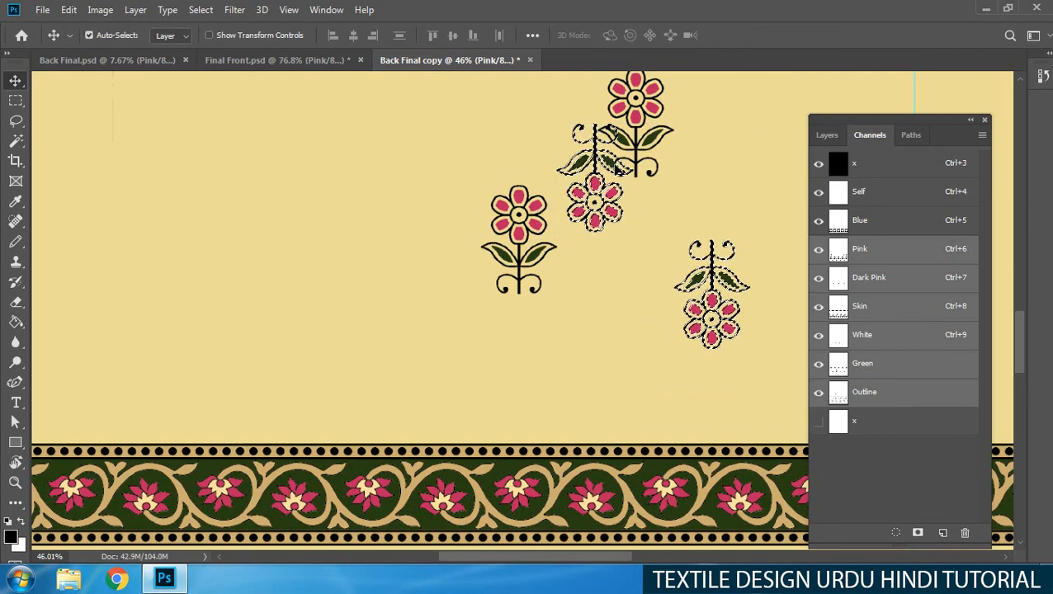
key(ctrl+z)
- Flip the copied flower pair horizontally and align its upper flower exactly over the original's left flower
key(ctrl+t)
right_click(623, 223)
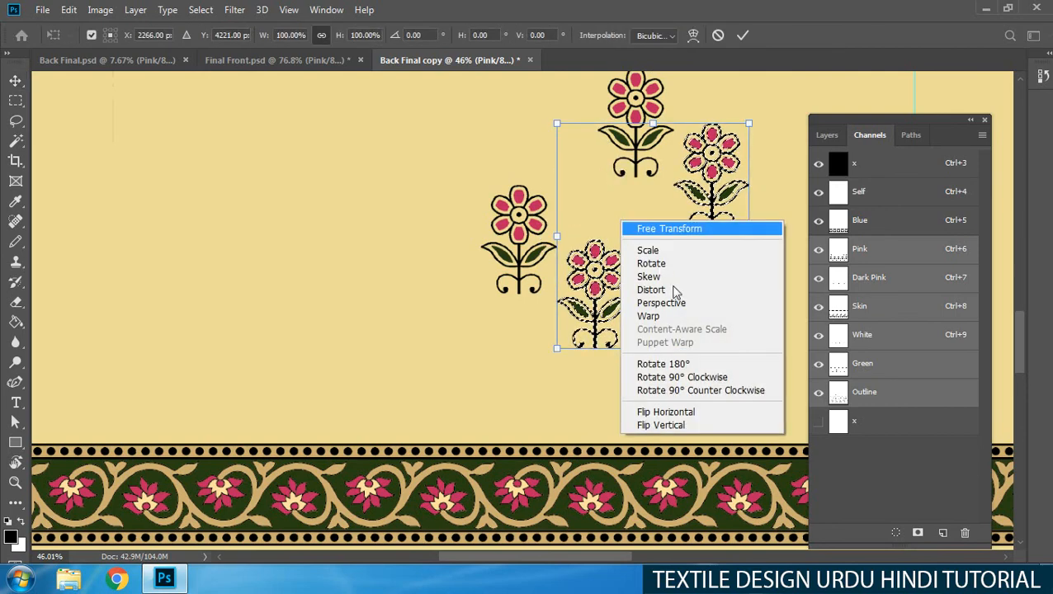
click(700, 412)
key(Return)
drag(582, 122, 502, 197)
drag(580, 201, 658, 192)
drag(675, 190, 714, 186)
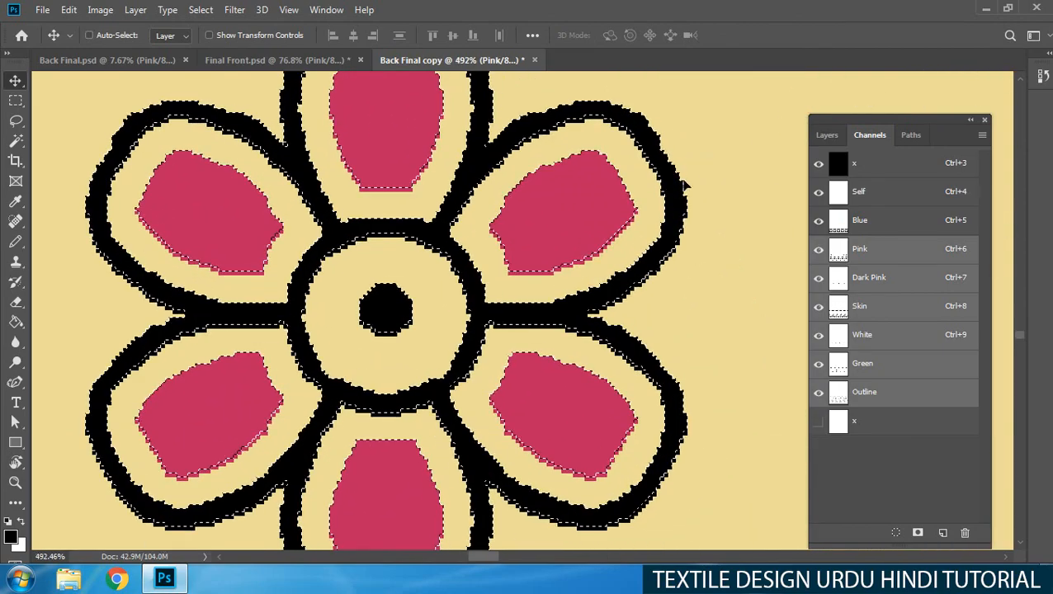
drag(647, 272, 582, 271)
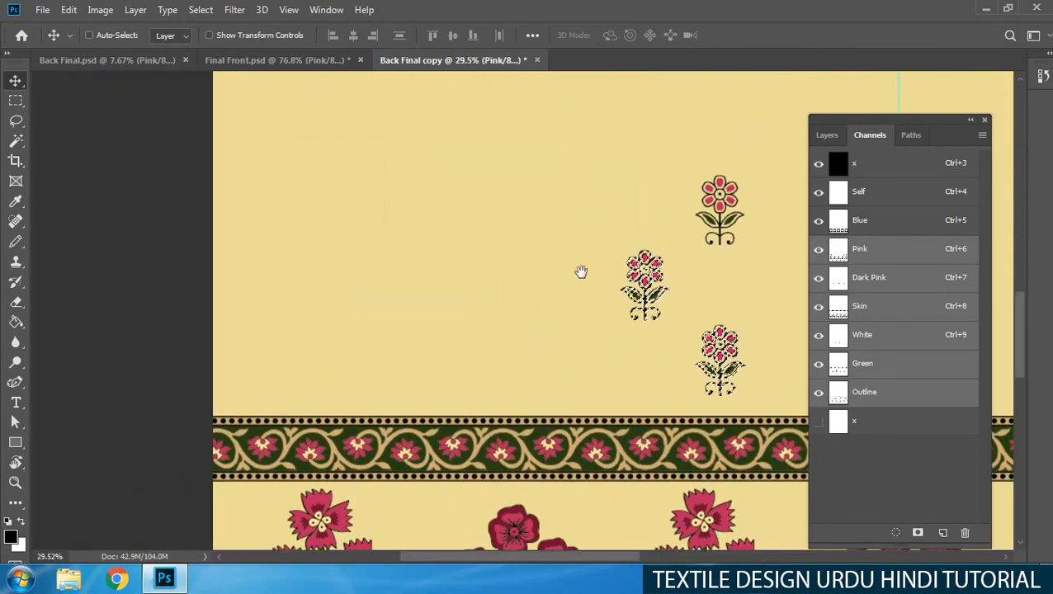
- Select the three small flowers without their background and move them up and to the left together
key(m)
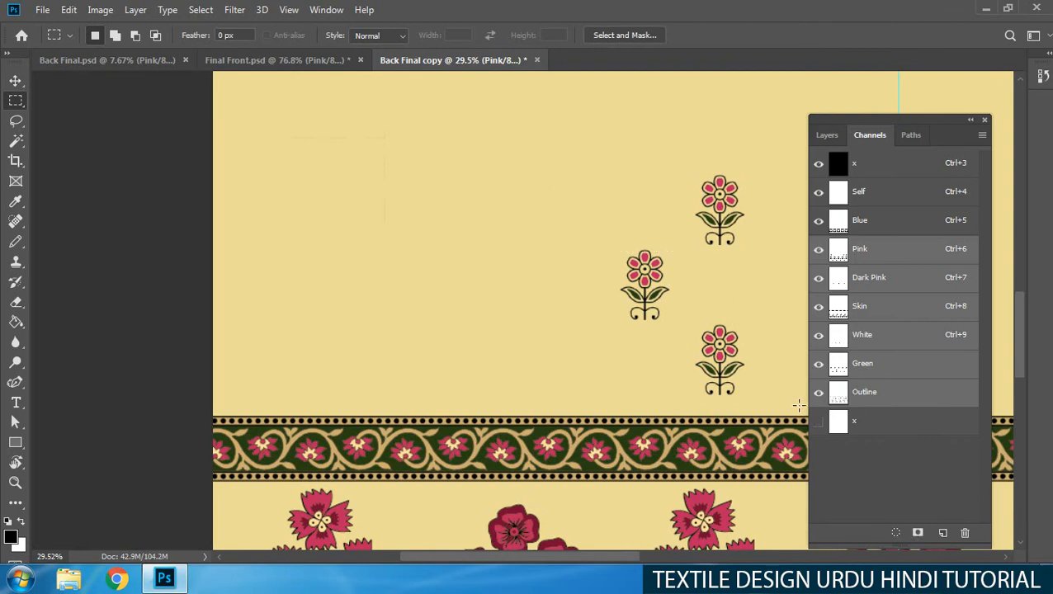
drag(701, 293, 572, 311)
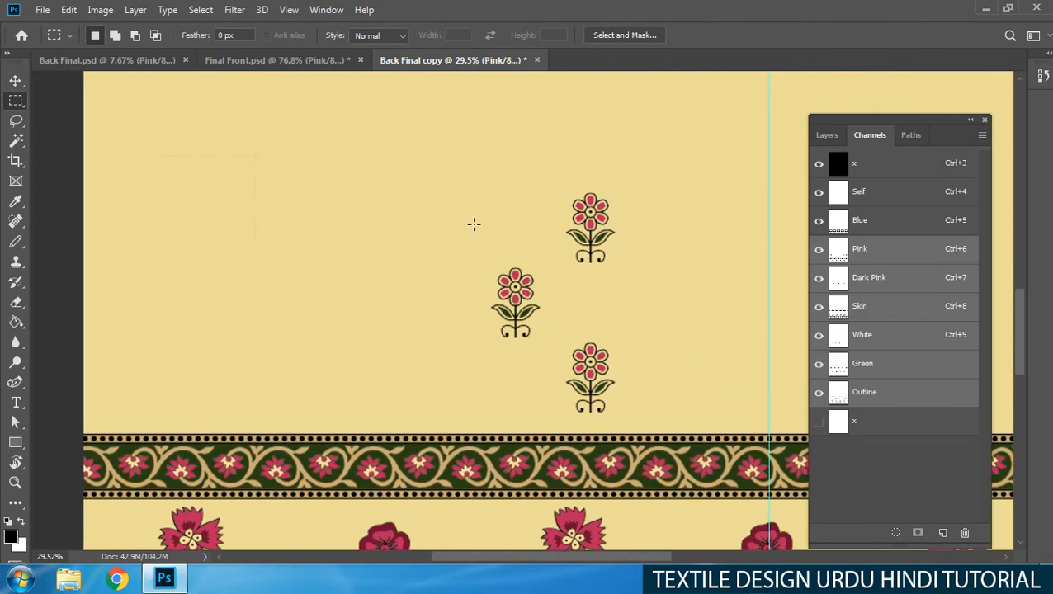
alt+click(677, 408)
key(v)
drag(541, 355, 509, 282)
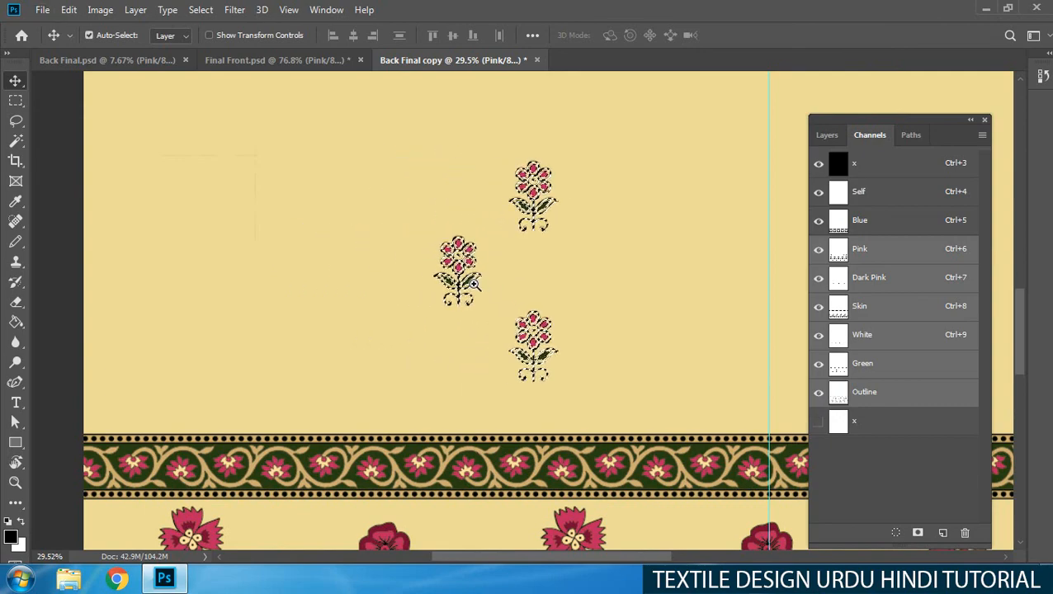
- Select the entire canvas and apply Threshold to the Pink through Outline channels
scroll(503, 285, down, 2)
scroll(363, 282, down, 4)
key(ctrl+a)
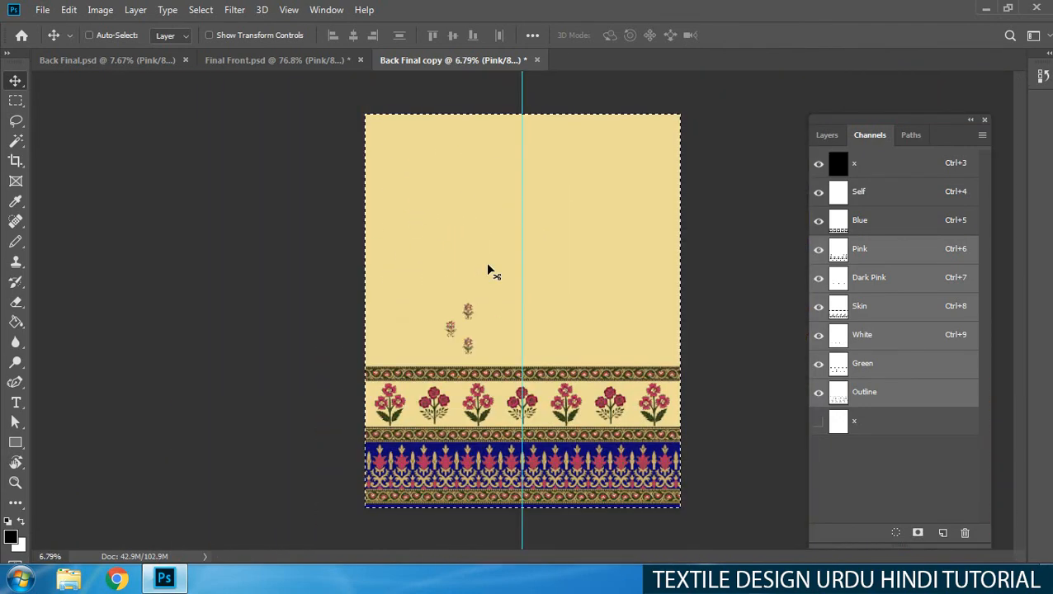
key(alt+i)
key(j)
key(t)
key(Return)
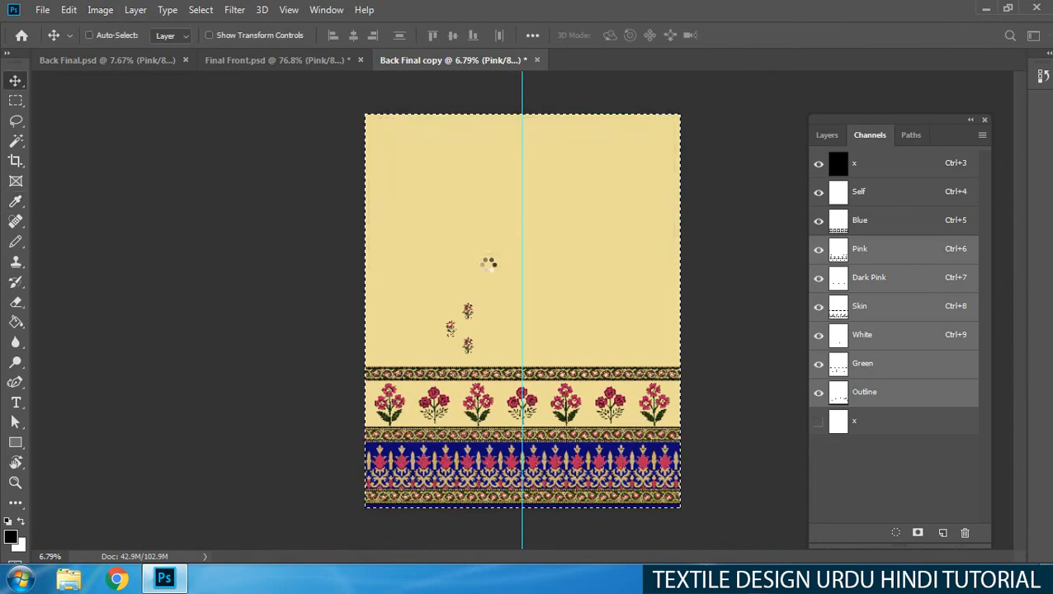
- Mirror a copy of the flower cluster's left half horizontally about the vertical centre line of its upper and lower flowers
drag(455, 319, 543, 315)
drag(524, 313, 527, 254)
key(m)
drag(520, 337, 537, 450)
drag(524, 400, 617, 381)
drag(495, 373, 493, 373)
drag(496, 277, 464, 357)
key(ctrl+t)
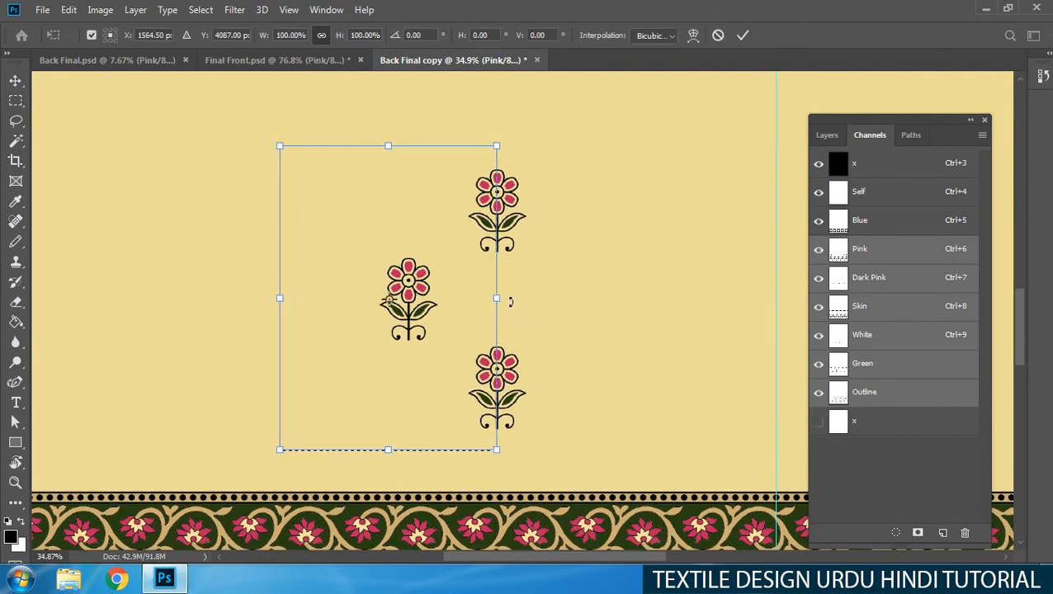
drag(493, 303, 503, 305)
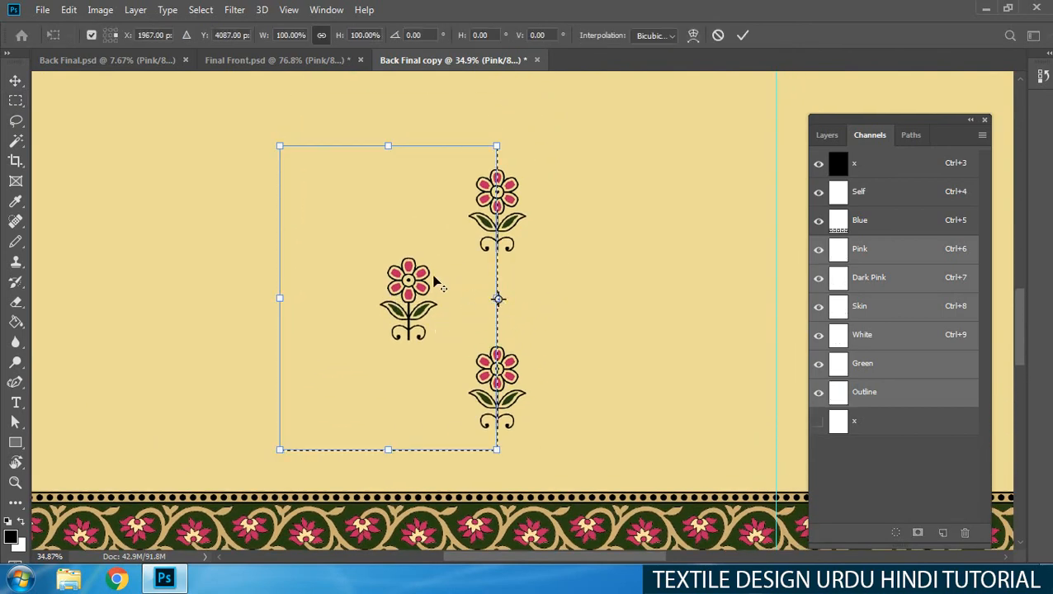
right_click(437, 282)
click(485, 468)
key(Return)
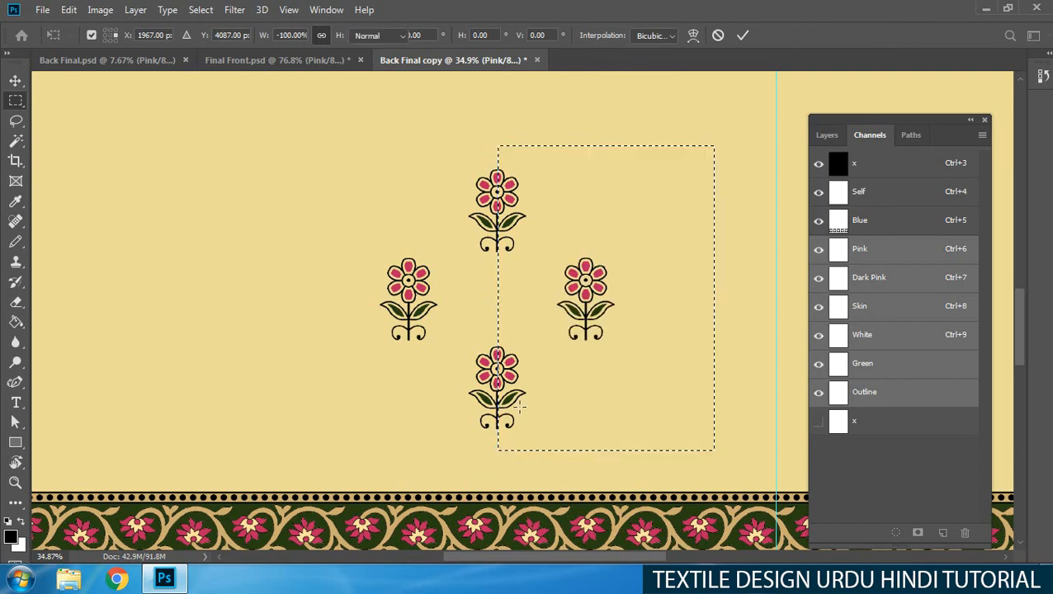
- Select the four-flower diamond without its background and copy it to the right, overlapping the shared side flower
drag(336, 160, 710, 452)
key(w)
alt+click(539, 345)
key(v)
drag(448, 276, 775, 268)
drag(634, 262, 495, 302)
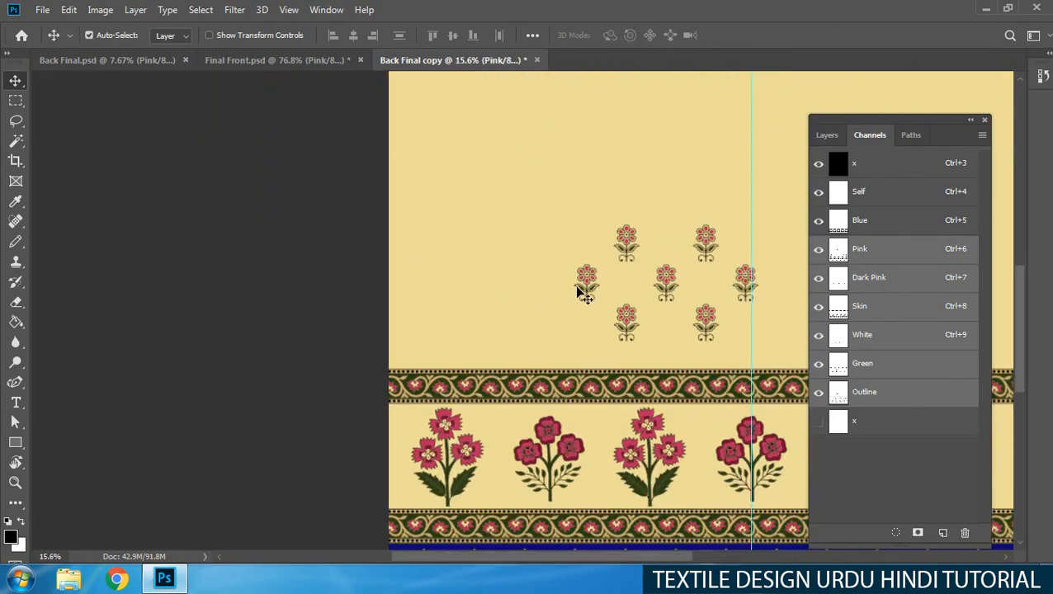
- Select the seven-flower group and move it so its lower-right flower sits centred on the vertical guide just above the vine band
key(m)
alt+click(721, 318)
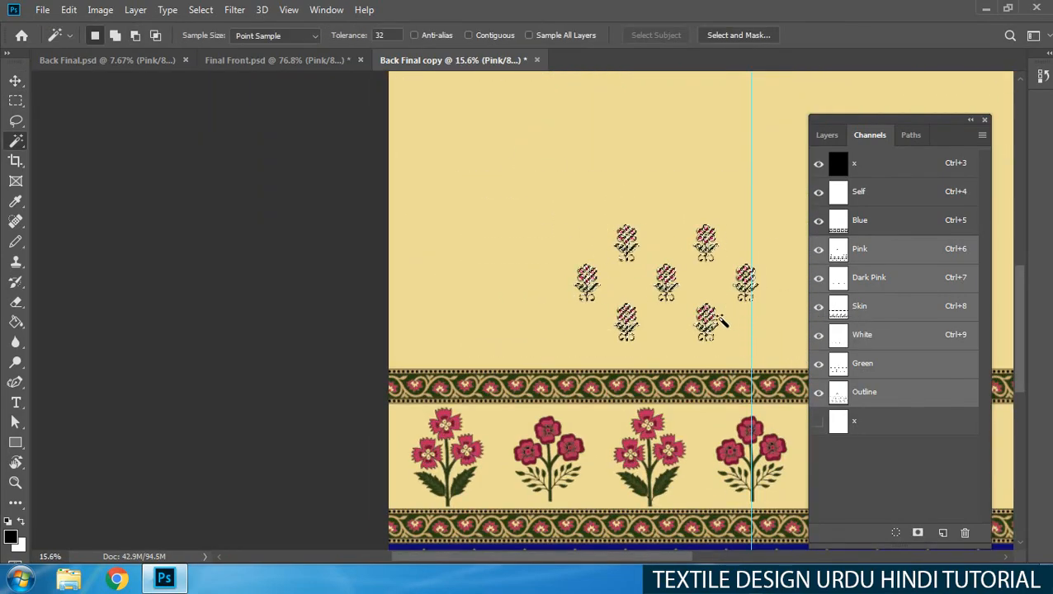
key(v)
ctrl+click(738, 341)
ctrl+click(737, 342)
ctrl+click(739, 343)
ctrl+click(744, 345)
drag(735, 343, 686, 339)
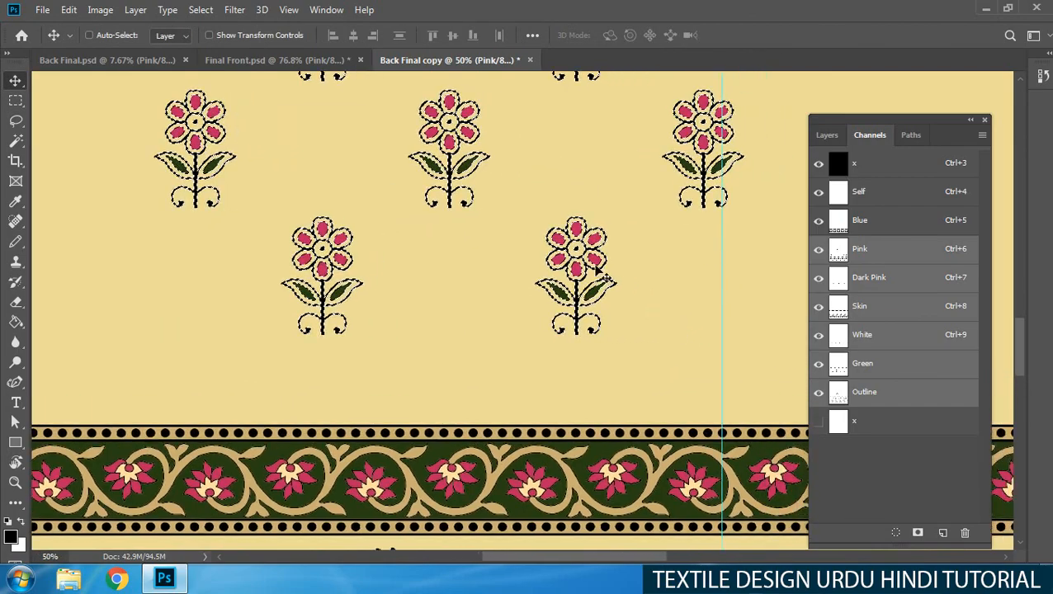
drag(584, 264, 716, 347)
drag(715, 398, 876, 397)
drag(692, 441, 744, 453)
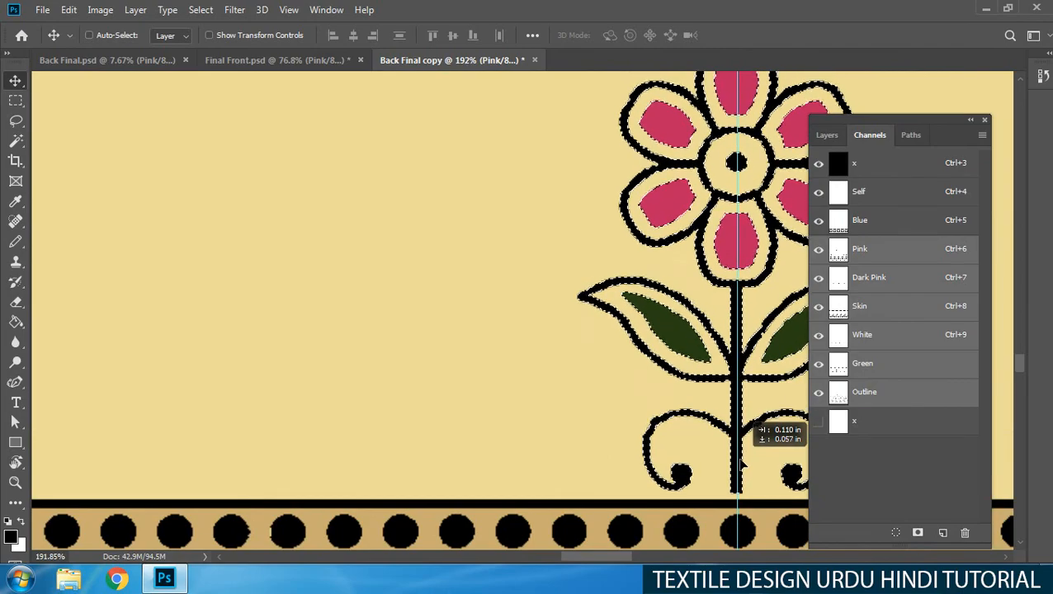
scroll(654, 441, down, 8)
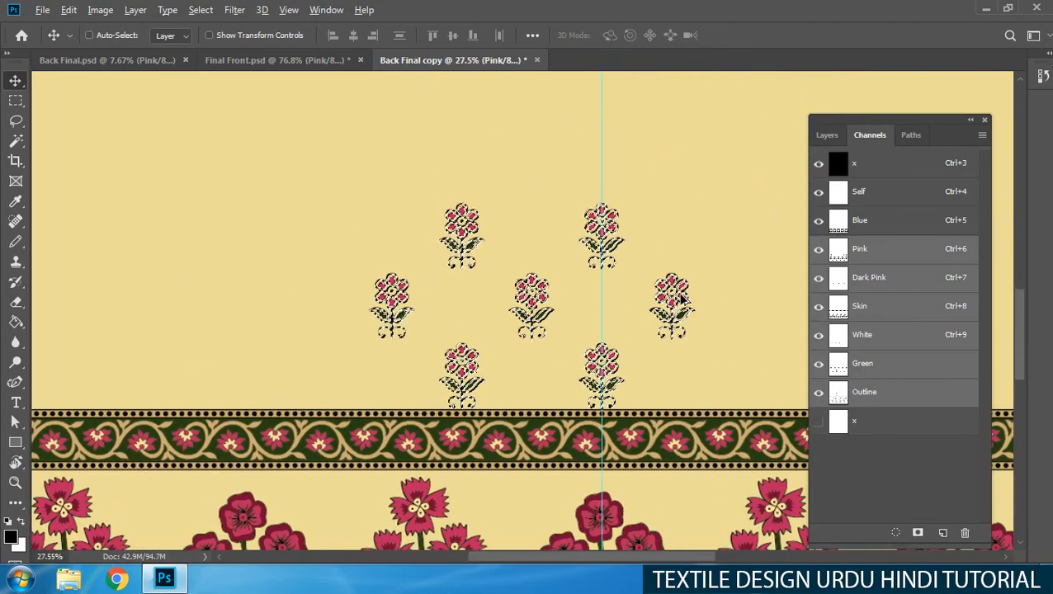
- Copy the seven-flower group to the left with its right side flower exactly over the original's left side flower, and deselect
drag(682, 307, 403, 307)
scroll(482, 289, up, 2)
scroll(482, 288, up, 6)
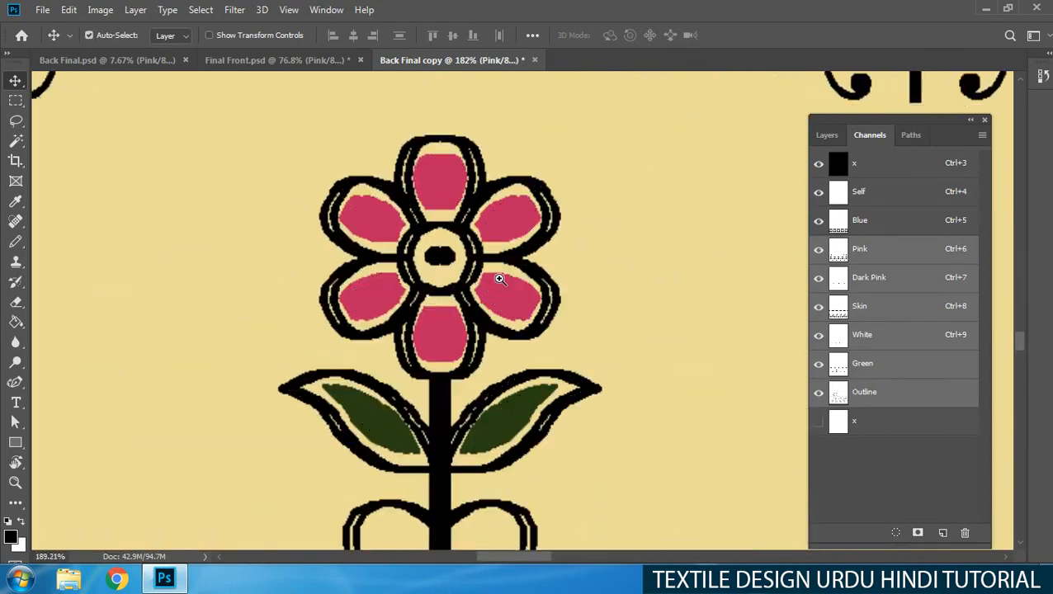
drag(496, 277, 536, 280)
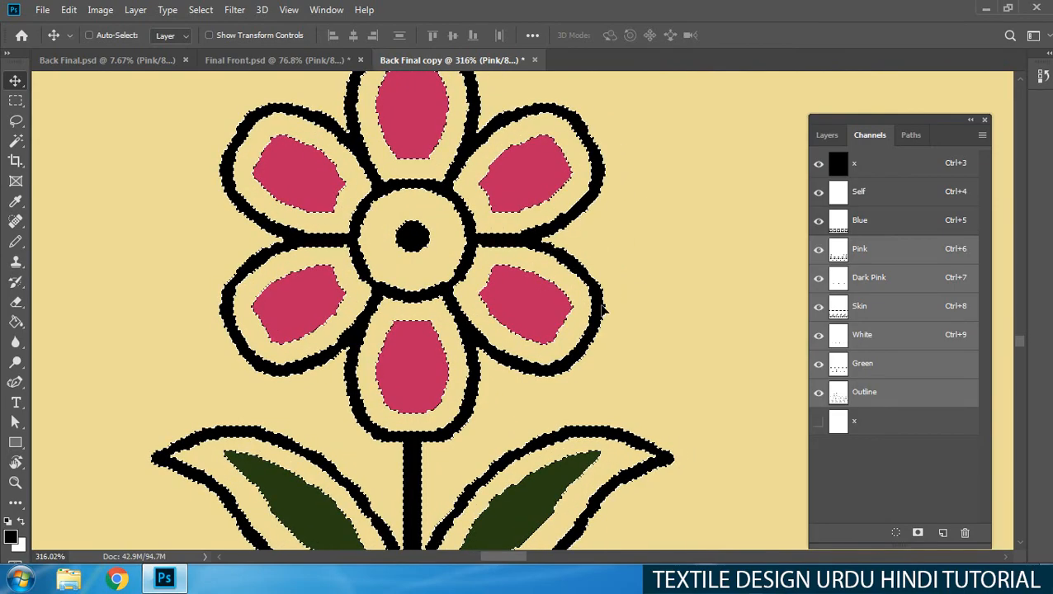
scroll(495, 301, down, 8)
key(ctrl+d)
- Select all the small flowers without background and copy them left, aligned on the existing ones, to reach the panel's left edge
key(m)
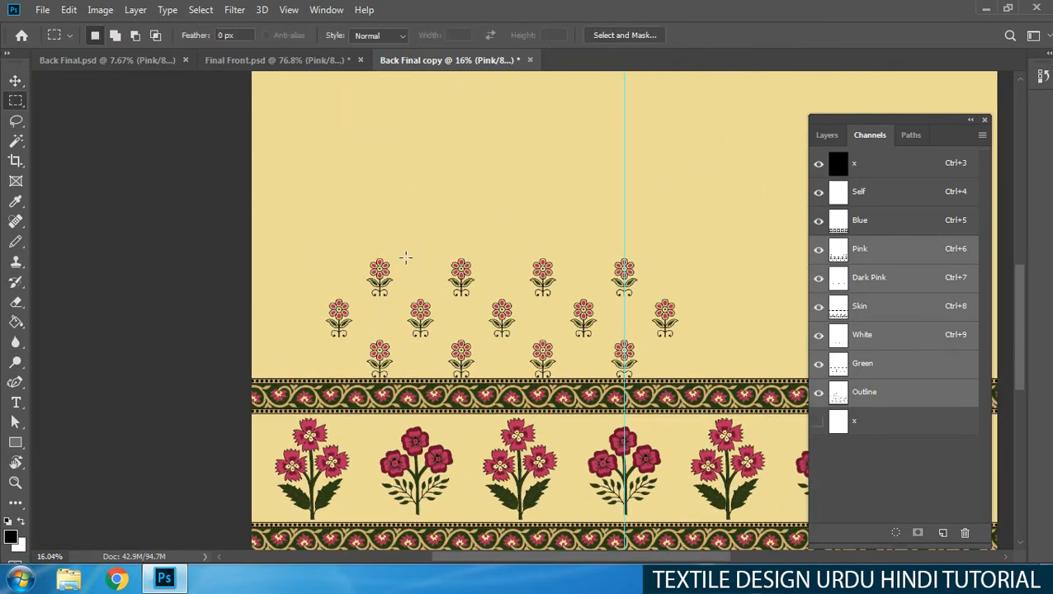
drag(323, 240, 768, 374)
scroll(682, 371, up, 5)
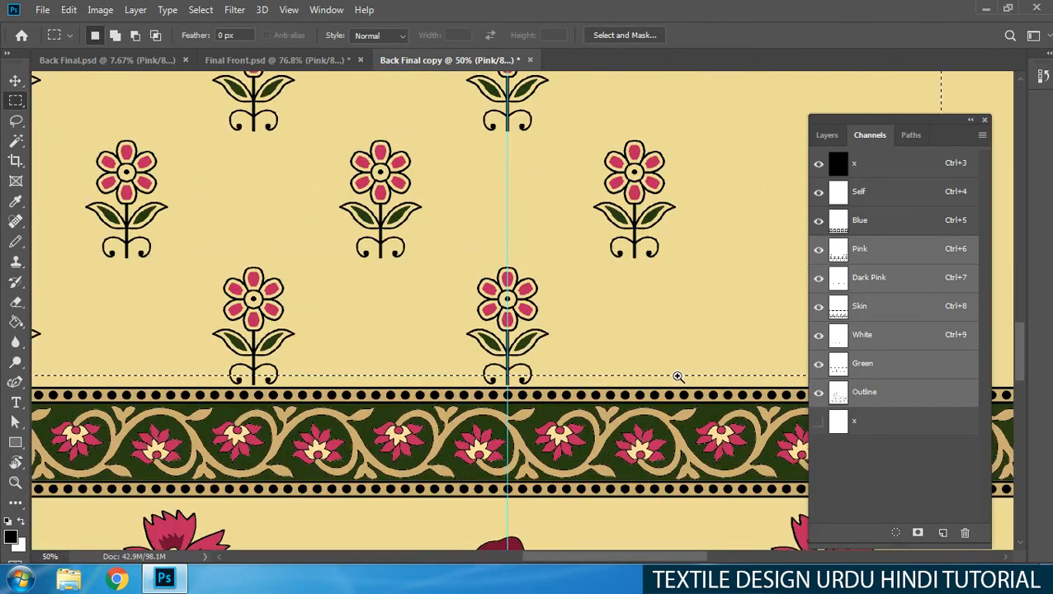
scroll(462, 371, up, 4)
drag(541, 336, 550, 393)
key(w)
alt+click(618, 346)
drag(598, 306, 449, 319)
drag(449, 320, 481, 341)
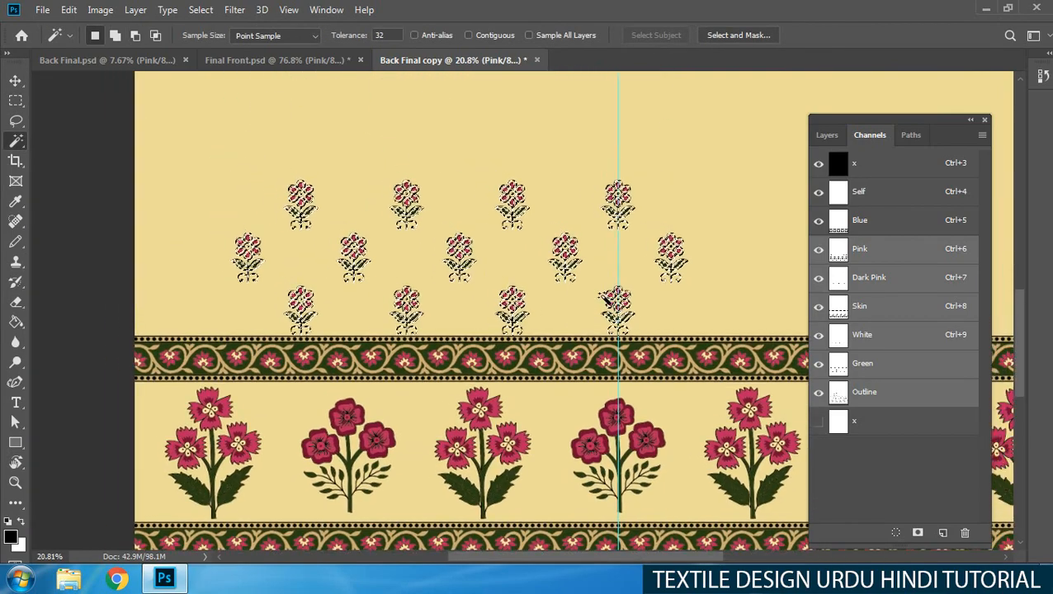
key(v)
drag(568, 272, 151, 285)
drag(300, 204, 363, 207)
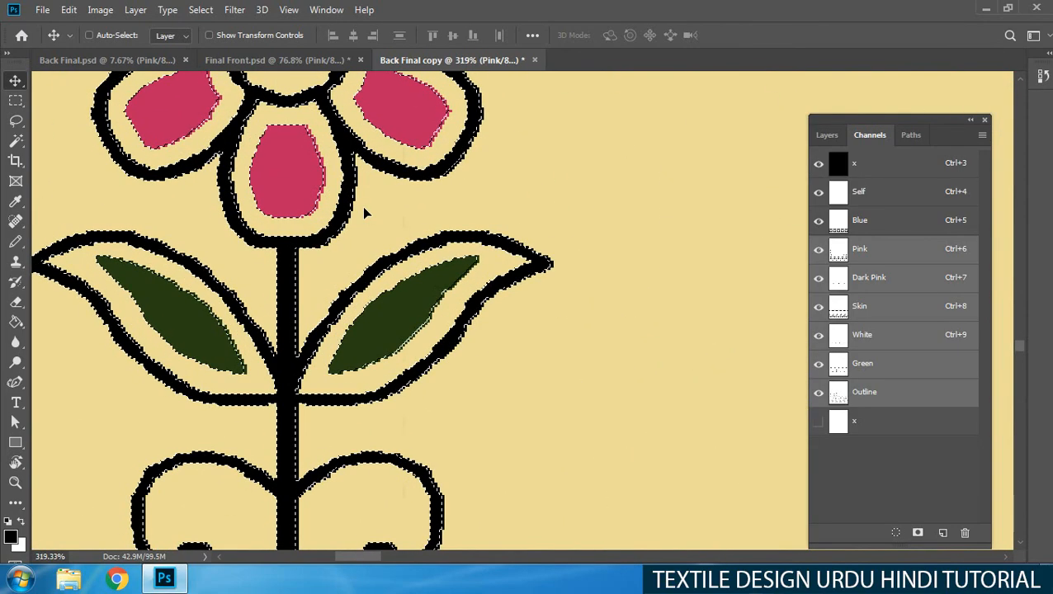
key(ctrl+d)
- Select the three rows of small flowers without background and copy them upward, aligning the copy's bottom row over the original top row
drag(746, 282, 477, 310)
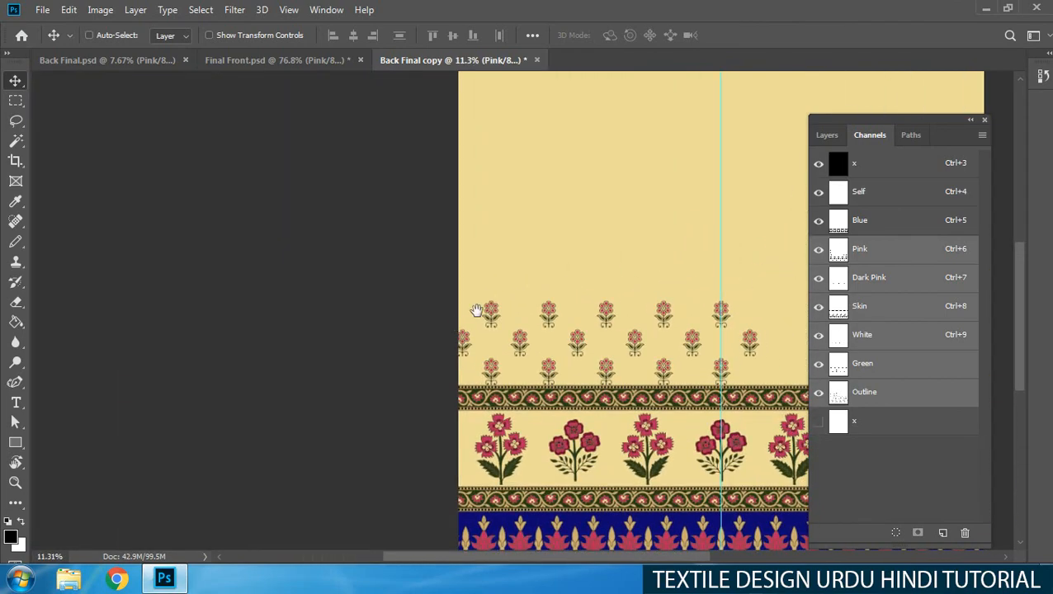
key(m)
drag(456, 226, 816, 381)
ctrl+click(722, 383)
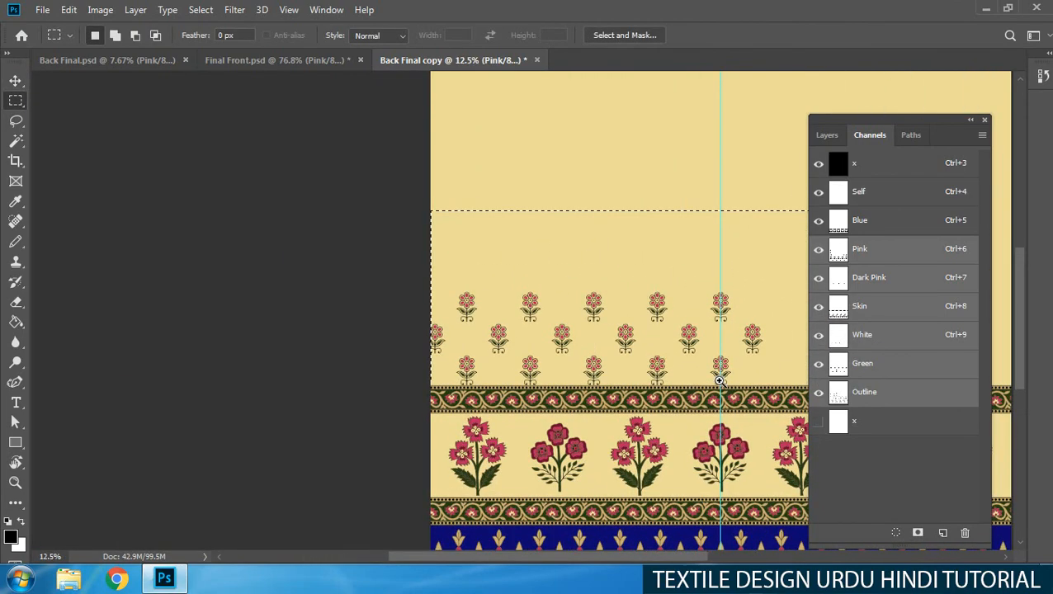
ctrl+click(721, 387)
drag(732, 343, 734, 414)
key(w)
alt+click(610, 313)
drag(610, 313, 562, 293)
key(v)
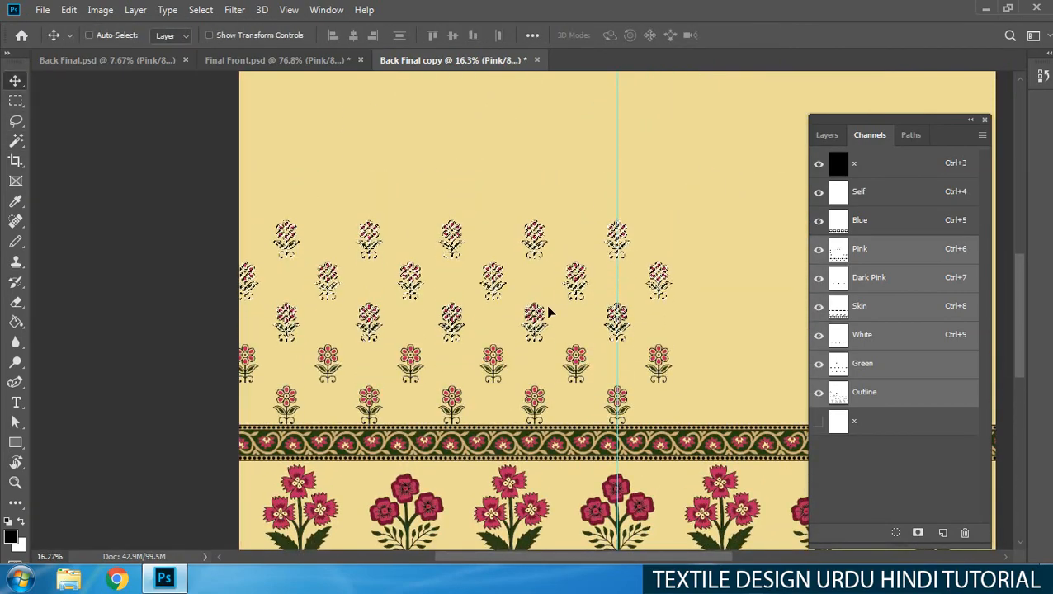
drag(525, 217, 648, 301)
drag(552, 305, 622, 298)
drag(594, 350, 594, 360)
drag(631, 338, 771, 320)
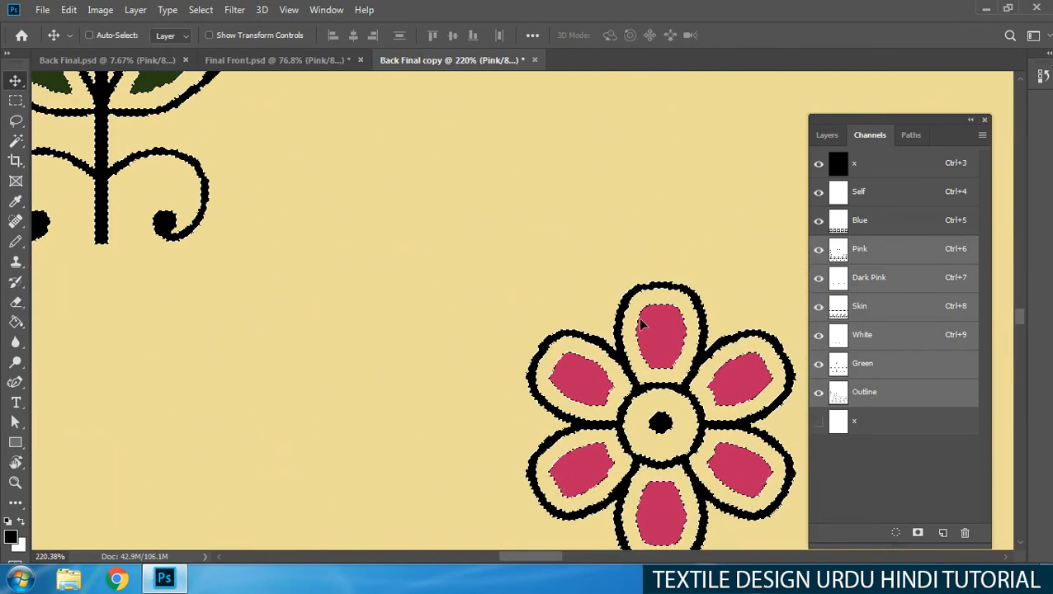
drag(681, 314, 496, 329)
- Select the five rows of small flowers above the vine band, without the background between them, ready for moving
key(m)
drag(383, 194, 781, 408)
scroll(742, 412, up, 7)
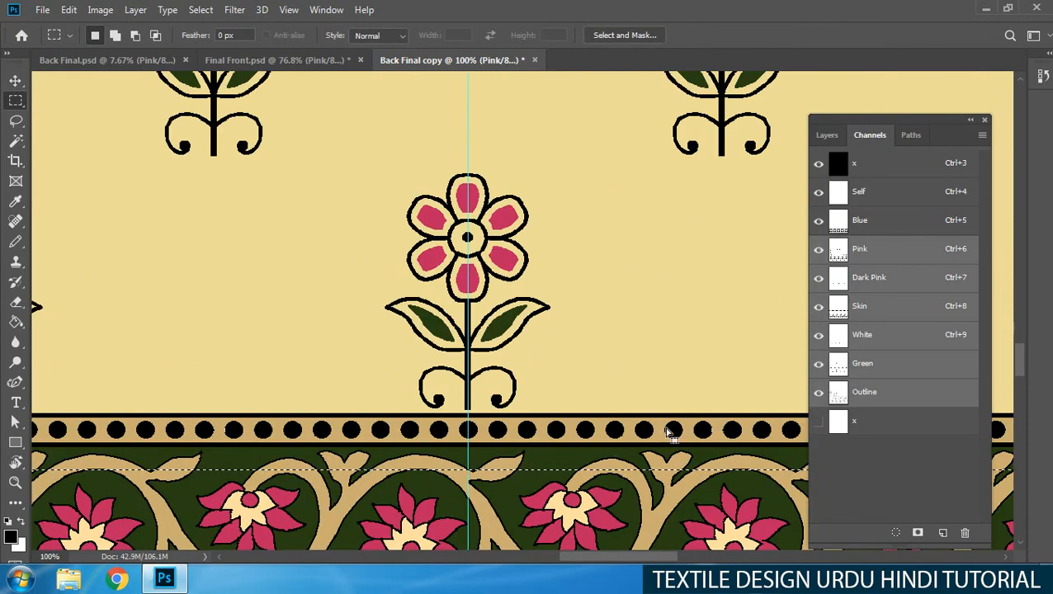
drag(576, 374, 578, 362)
key(w)
alt+click(612, 345)
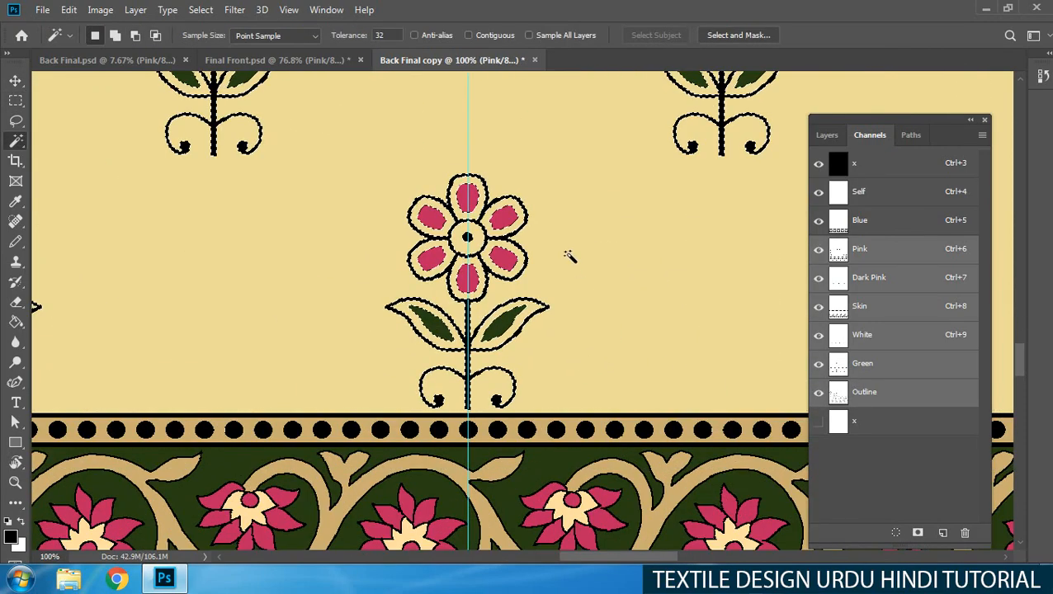
scroll(554, 249, down, 6)
drag(484, 247, 560, 415)
key(v)
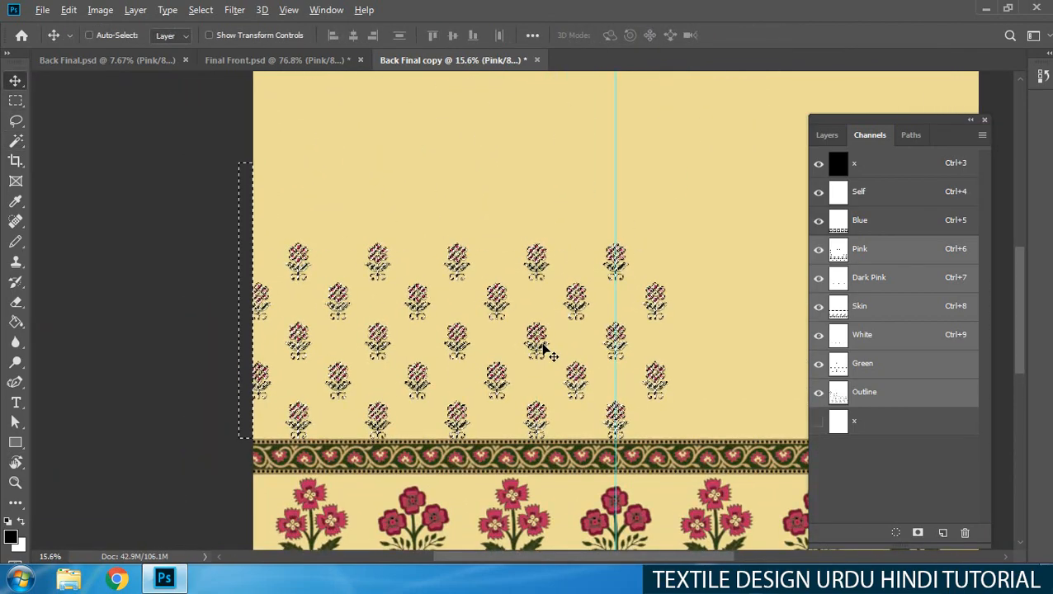
- Copy the five flower rows upward repeatedly, aligning each copy over existing rows, until they run past the panel's upper edge, and deselect
scroll(569, 418, up, 2)
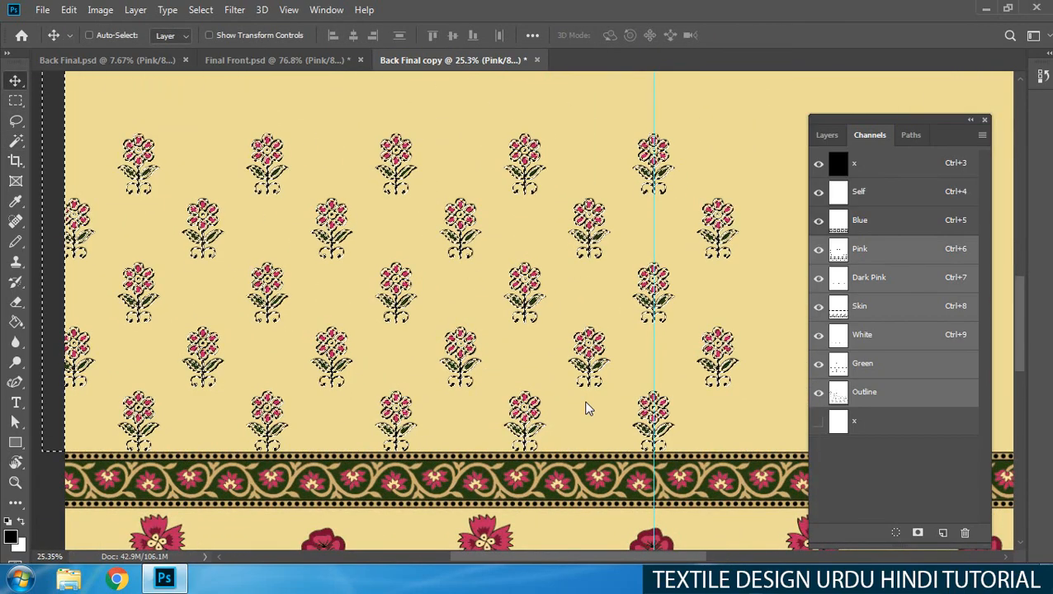
scroll(630, 407, up, 3)
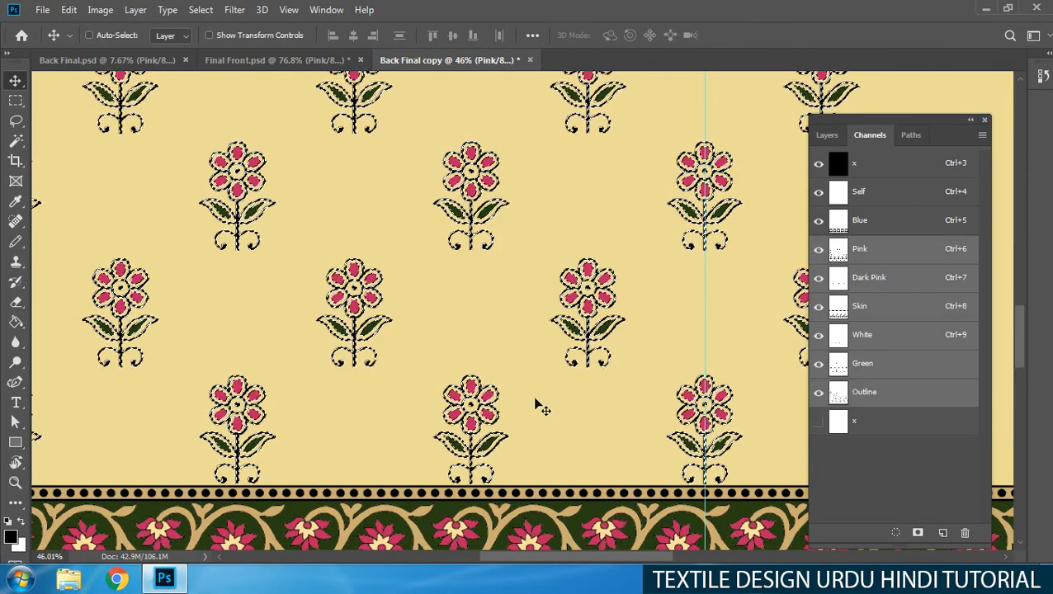
drag(493, 420, 503, 188)
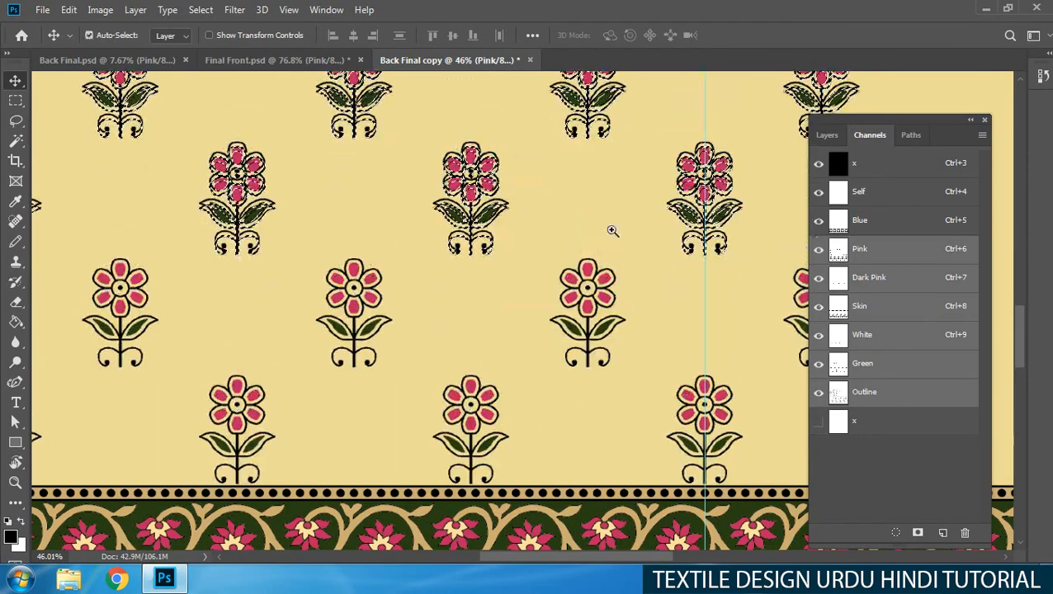
drag(606, 231, 542, 443)
drag(555, 397, 743, 346)
drag(742, 346, 495, 270)
drag(561, 280, 534, 326)
drag(588, 247, 736, 234)
drag(584, 279, 607, 312)
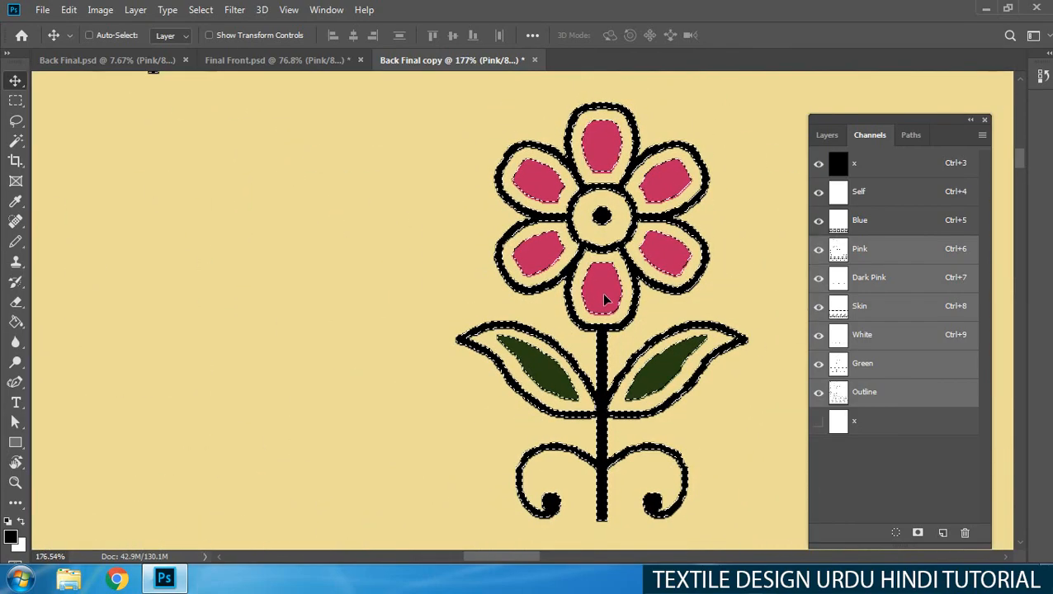
scroll(606, 282, down, 8)
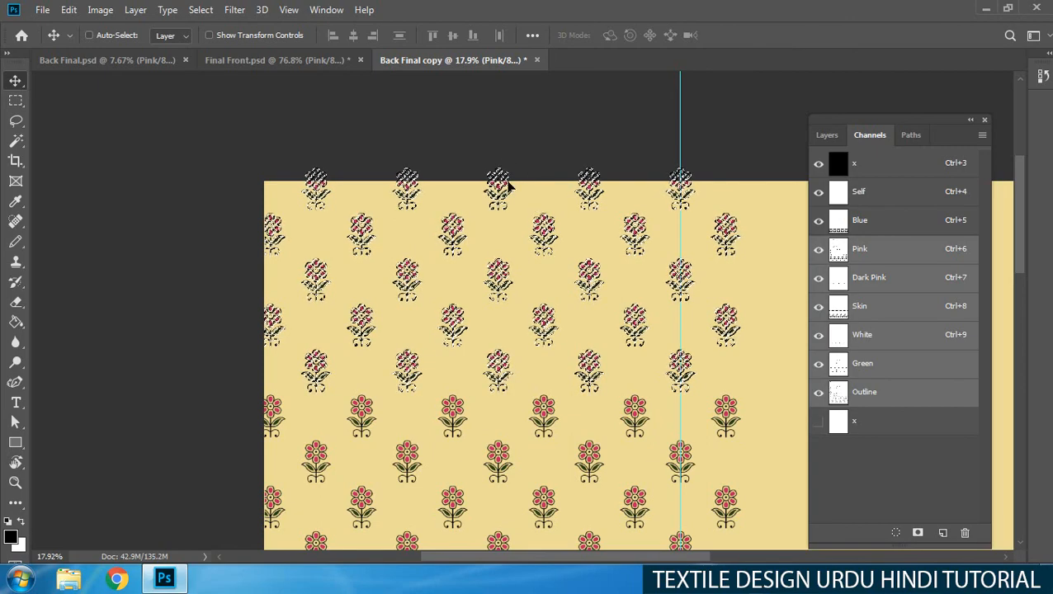
key(ctrl+d)
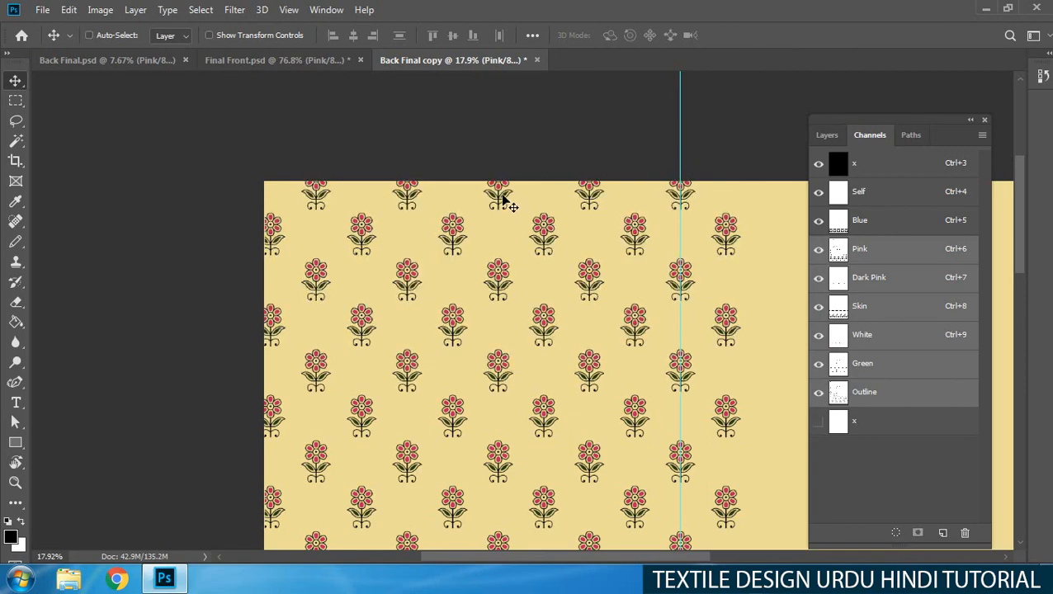
drag(504, 201, 496, 214)
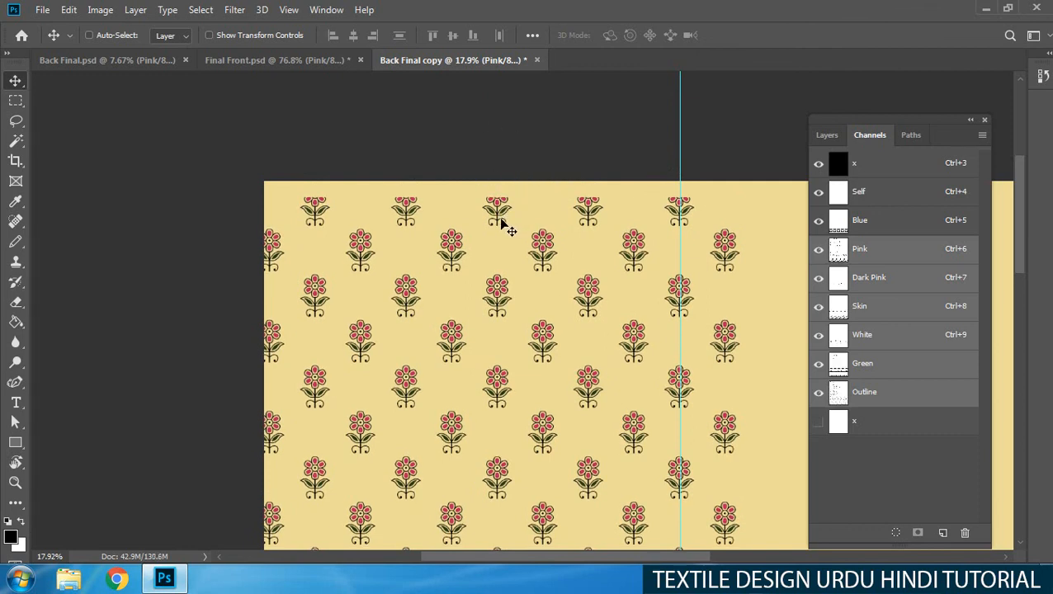
key(ctrl+z)
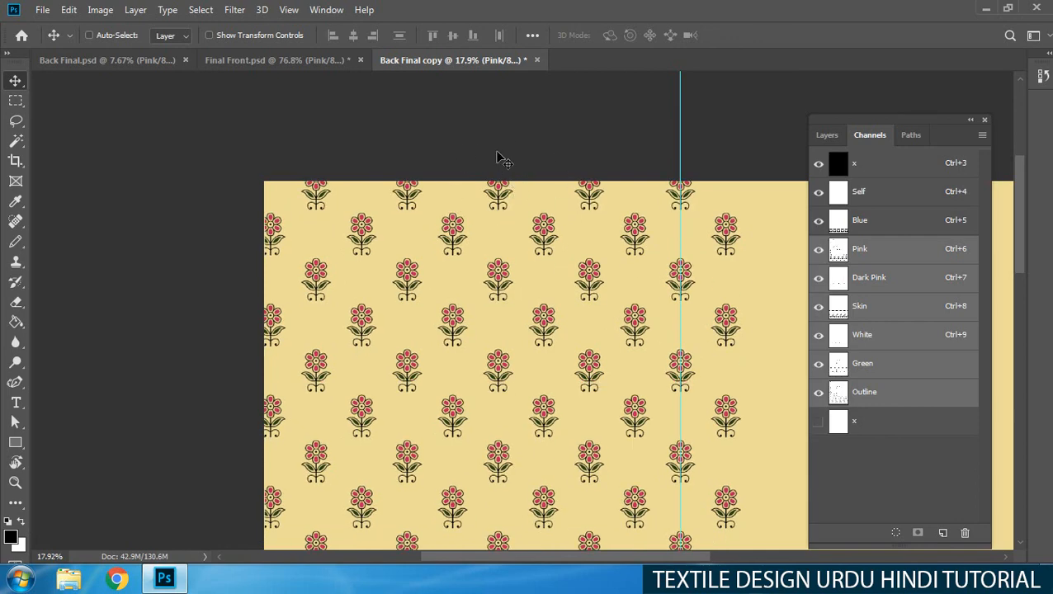
- Select the left half of the small-flower ground exactly up to the vertical guide and down to just above the vine band's dotted border
drag(532, 302, 414, 269)
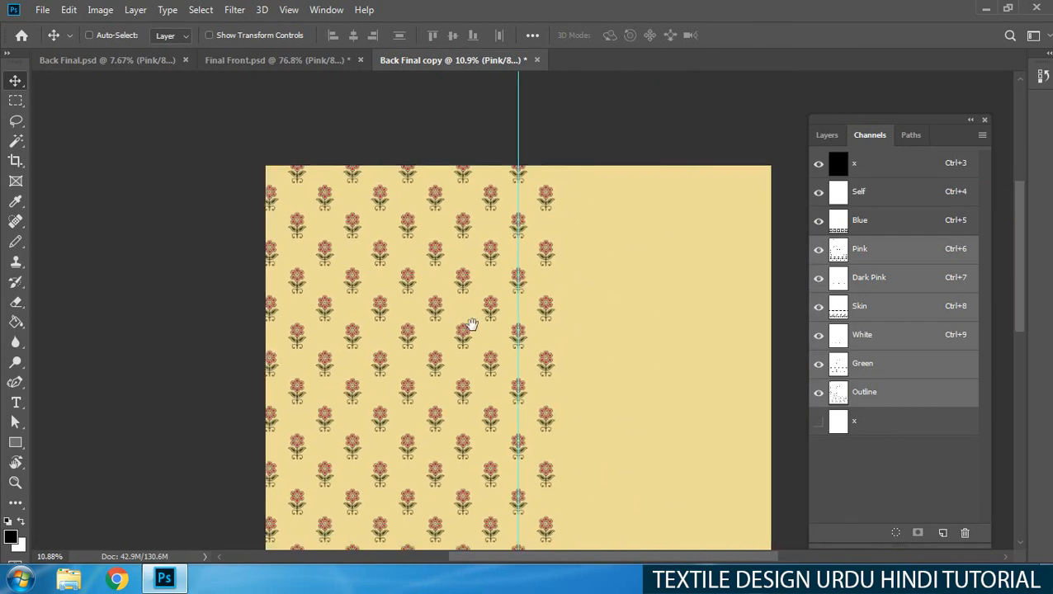
scroll(471, 324, down, 2)
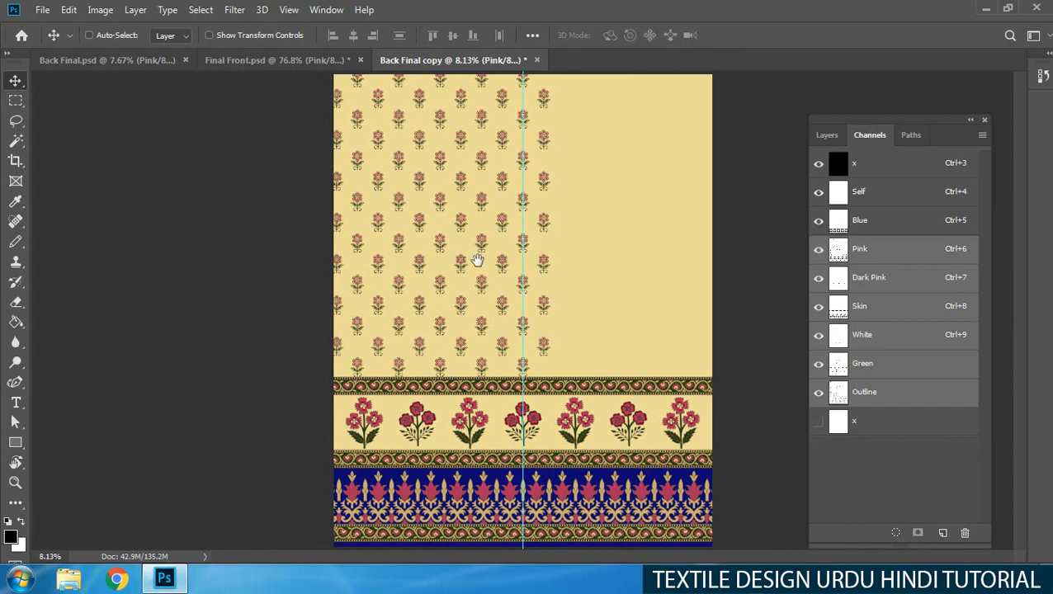
key(f)
drag(484, 273, 498, 324)
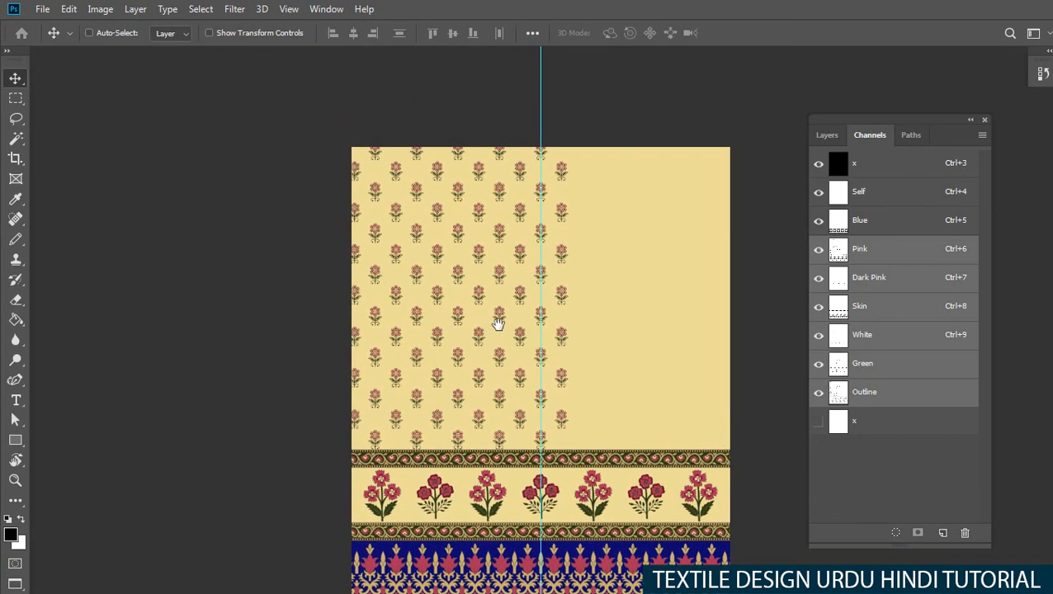
key(m)
drag(559, 381, 552, 456)
scroll(549, 452, up, 8)
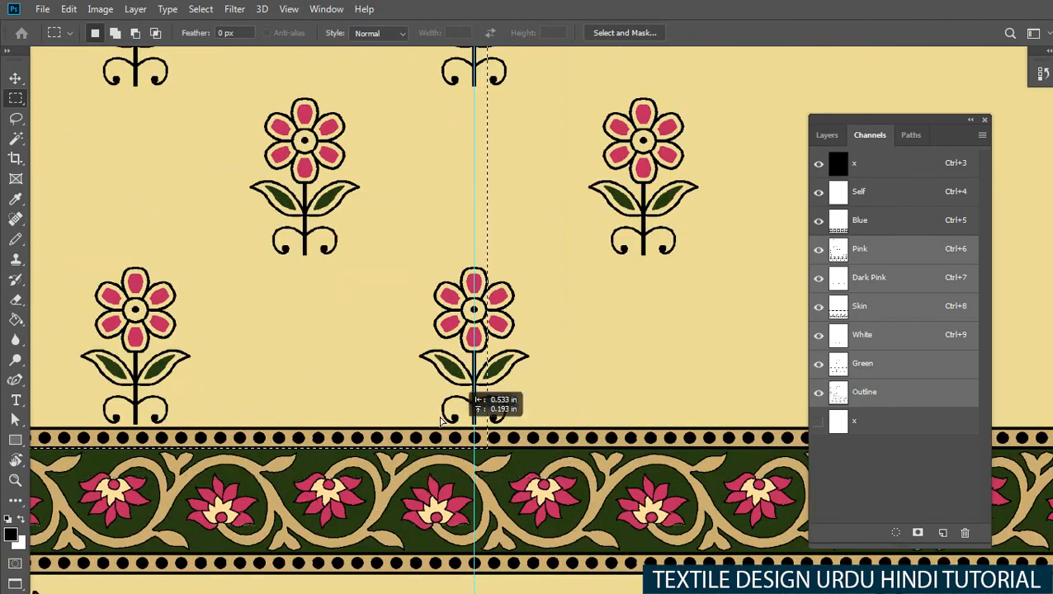
scroll(441, 421, up, 6)
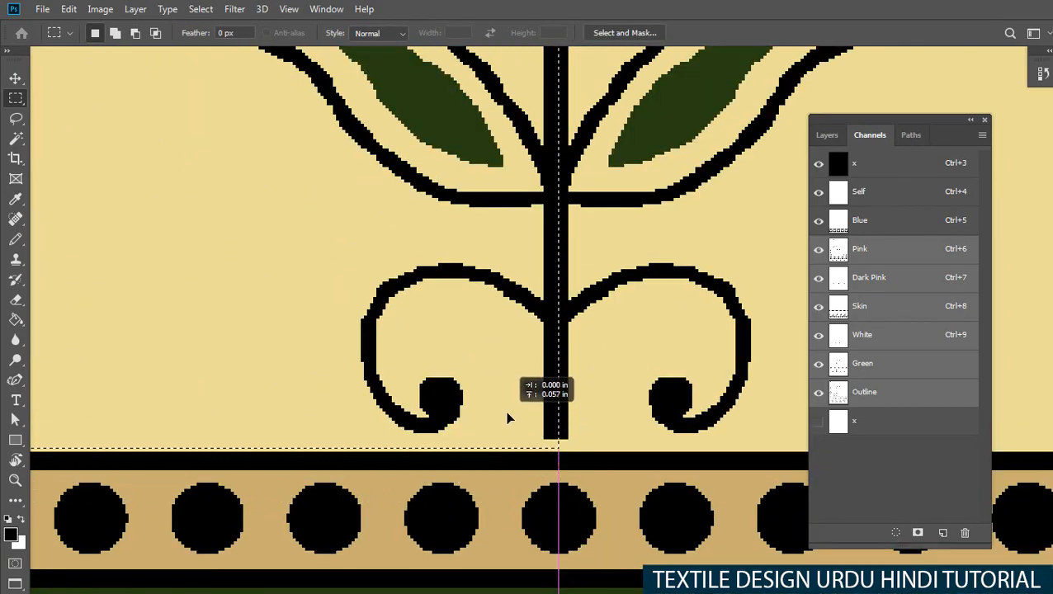
drag(508, 418, 511, 423)
scroll(538, 416, down, 10)
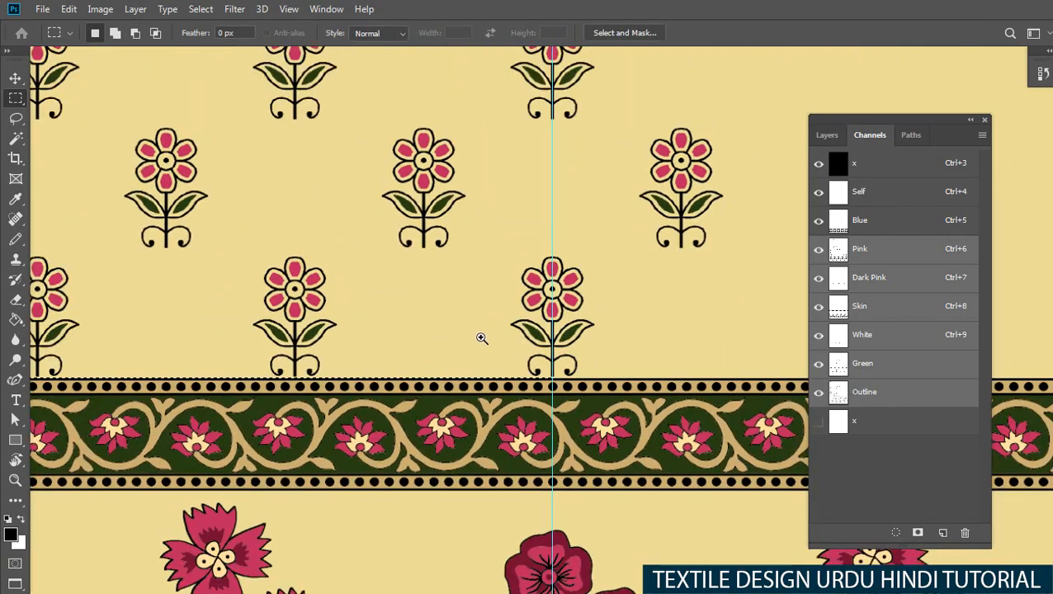
scroll(462, 389, down, 2)
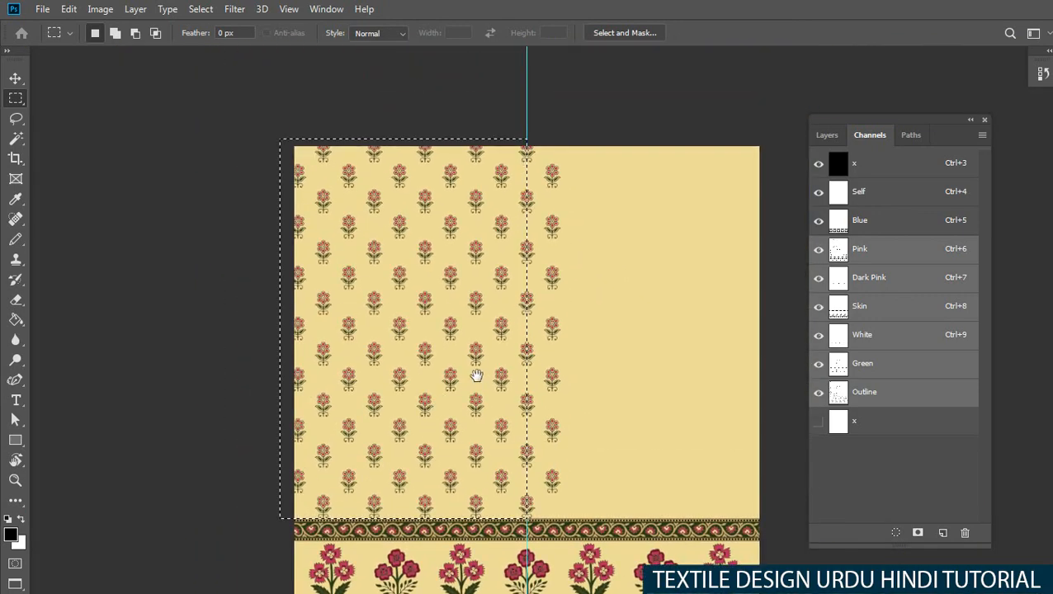
- Flip a copy of the selected left half horizontally about the vertical guide at X 3000 to fill the panel's right half
key(ctrl+t)
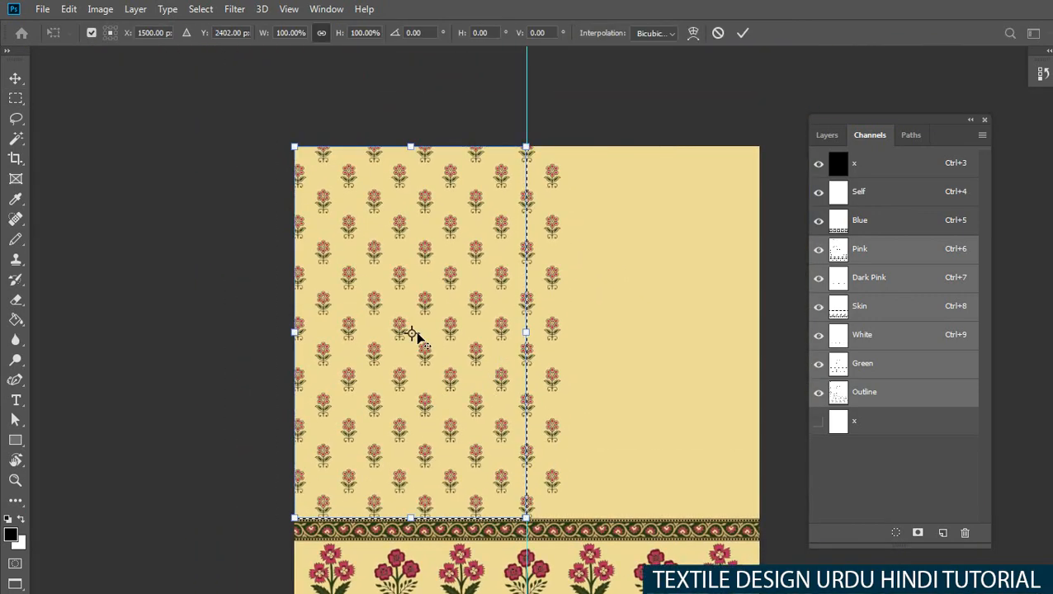
right_click(466, 301)
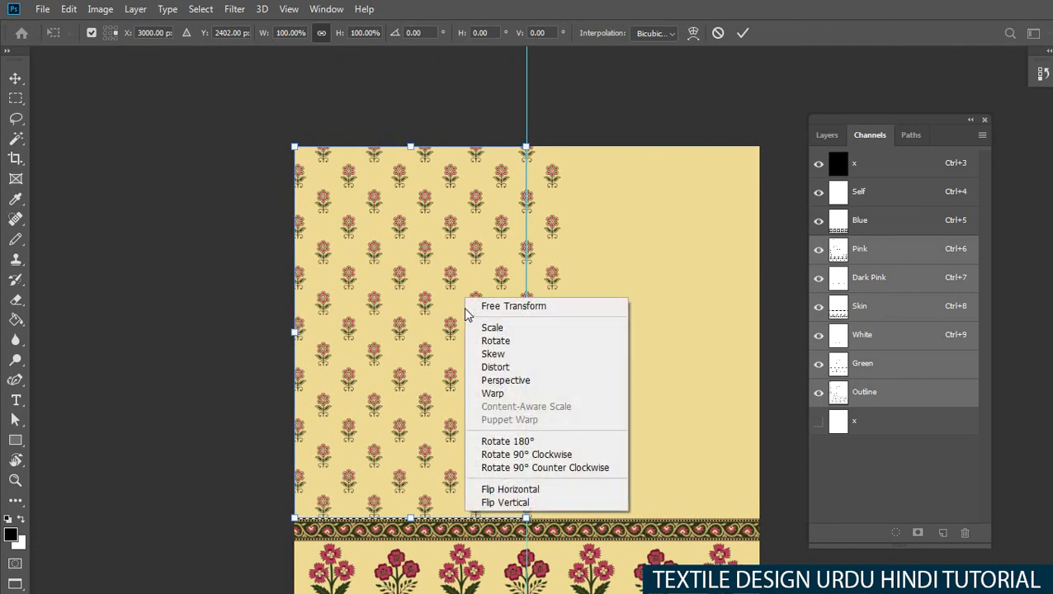
click(432, 333)
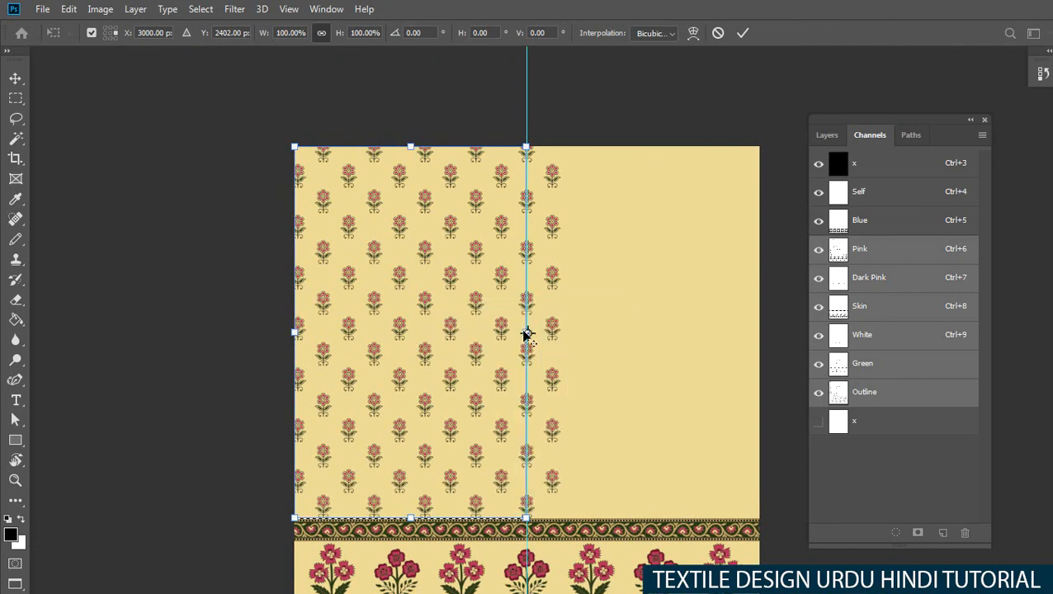
right_click(421, 282)
click(486, 467)
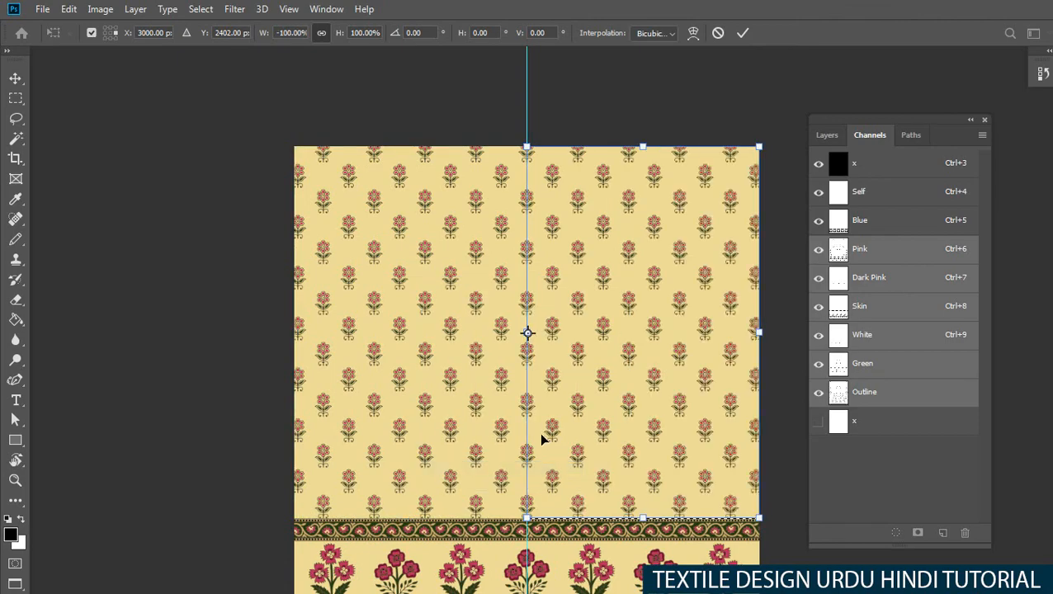
key(Return)
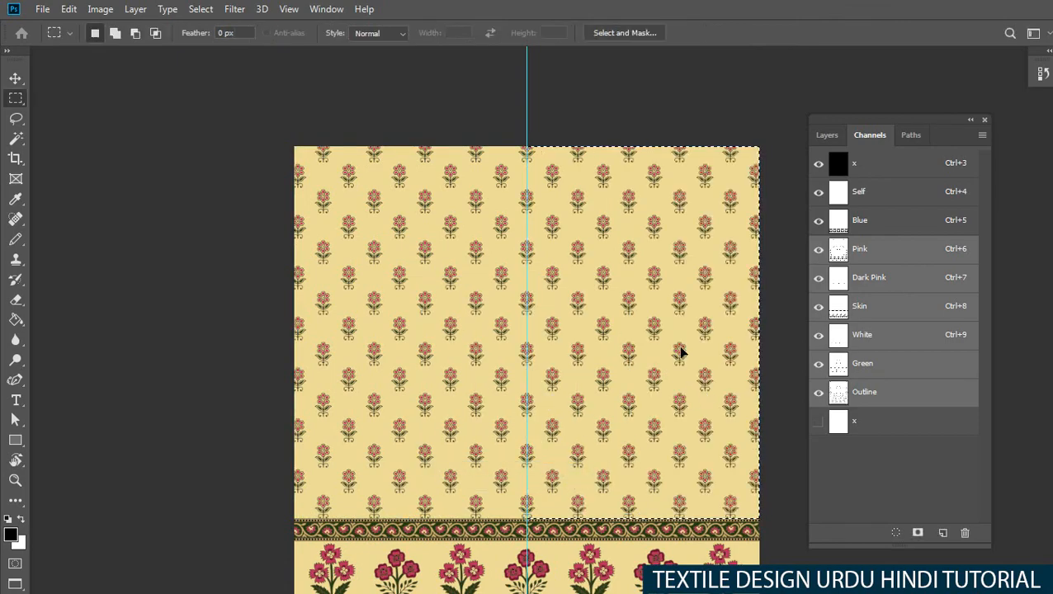
- Compare the stem widths of a side flower and the flower on the centre guide using the 8 px Pencil tip
drag(533, 339, 659, 355)
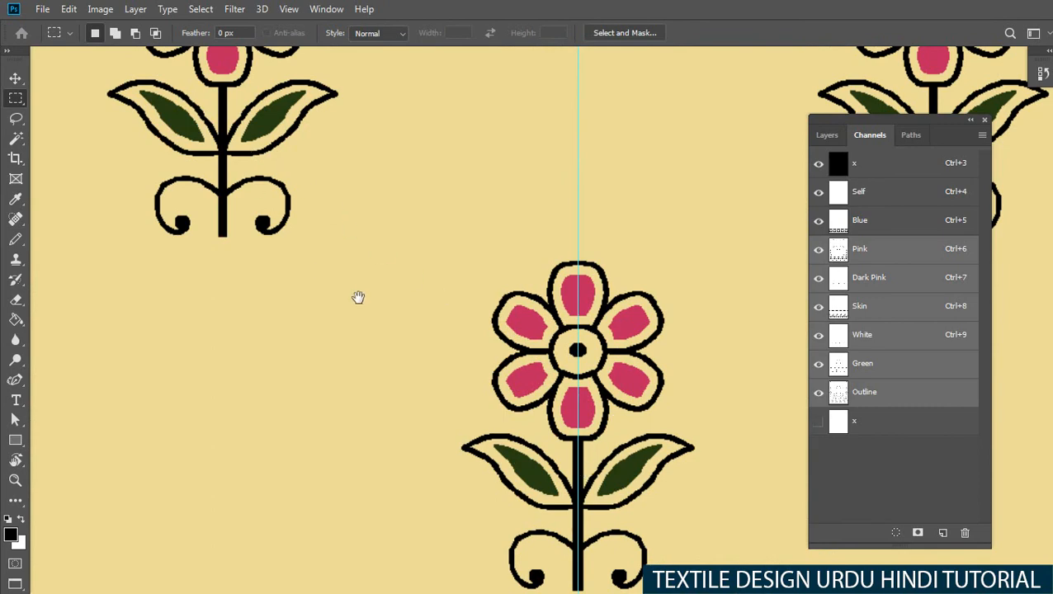
key(b)
drag(219, 242, 377, 211)
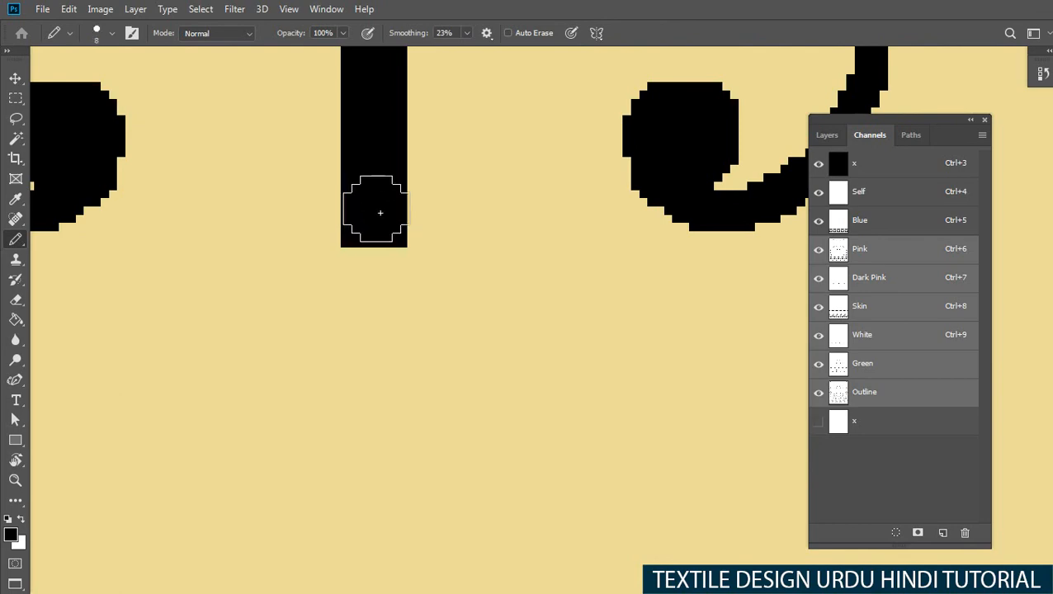
drag(661, 294, 463, 319)
drag(628, 306, 315, 130)
drag(654, 359, 632, 282)
drag(562, 313, 623, 304)
drag(509, 178, 549, 504)
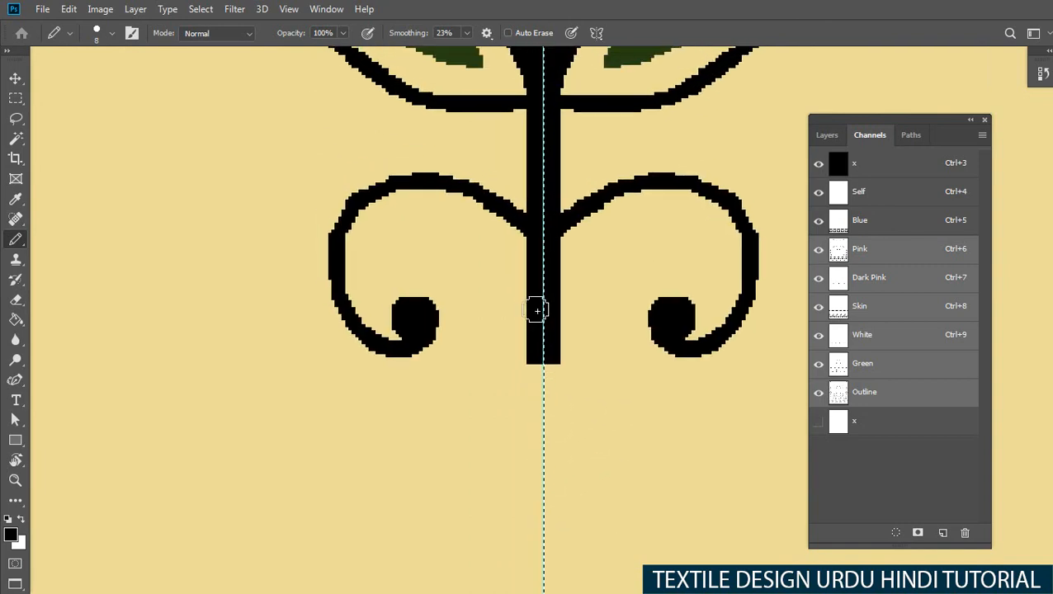
click(574, 318)
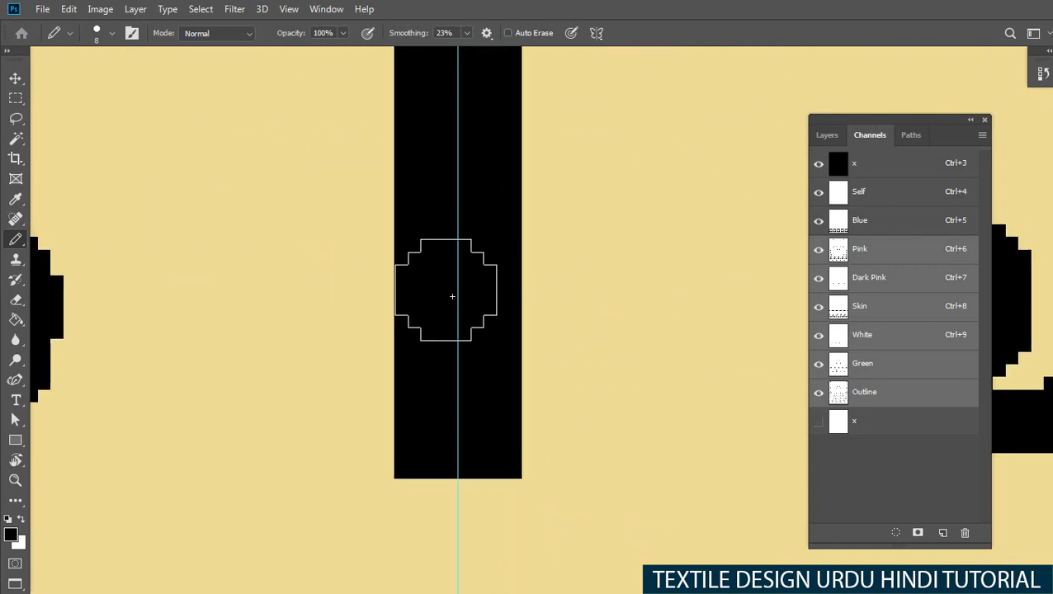
- Nudge the mirrored right half 2 px left so the centre flowers' stems match the 8 px Pencil tip, and deselect
key(v)
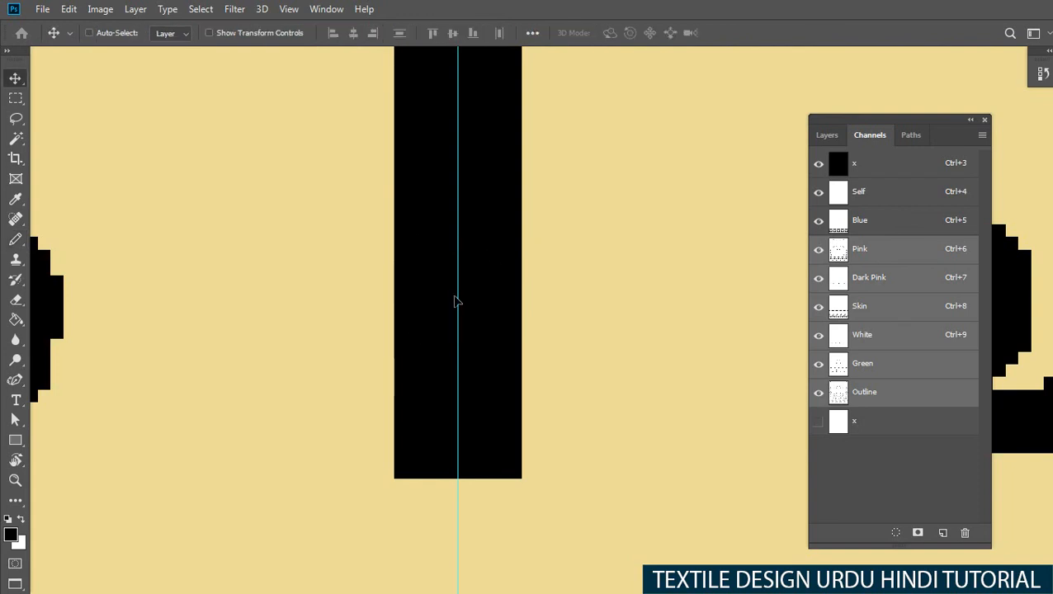
key(Left)
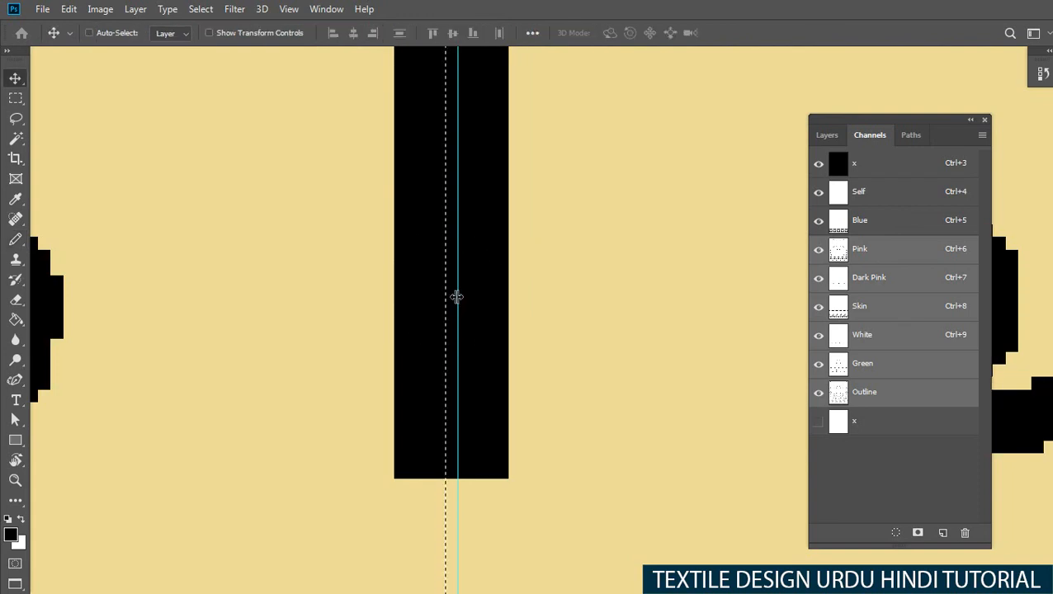
key(b)
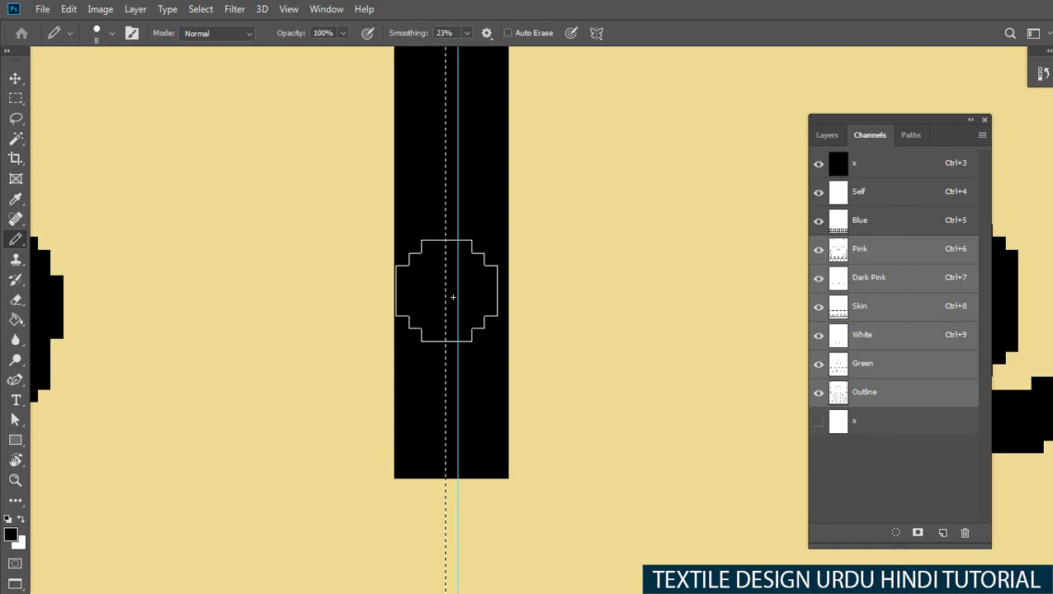
key(ctrl+Left)
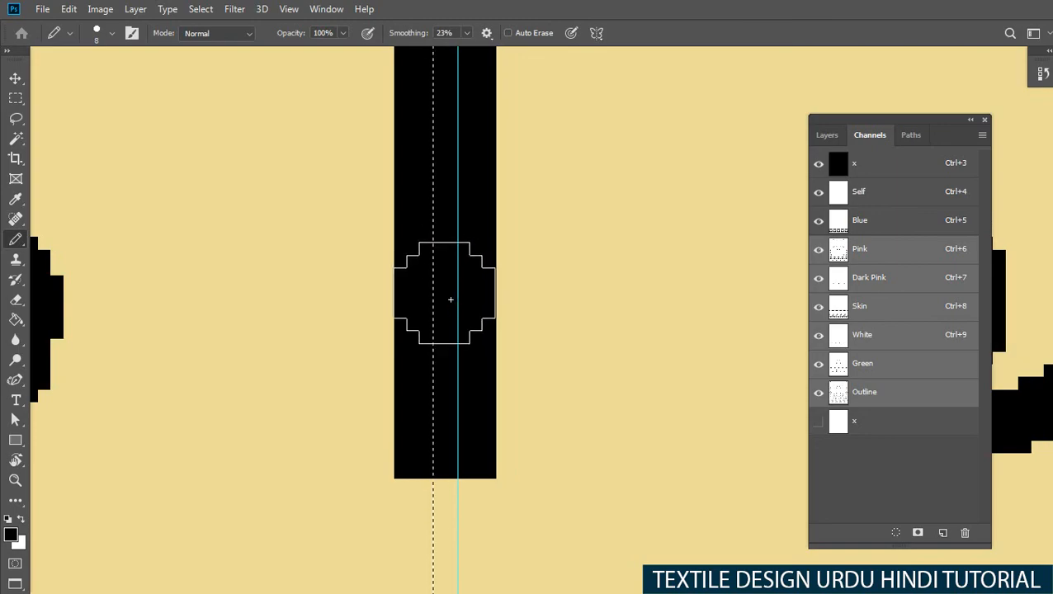
drag(518, 284, 330, 300)
drag(518, 282, 404, 281)
drag(512, 281, 697, 195)
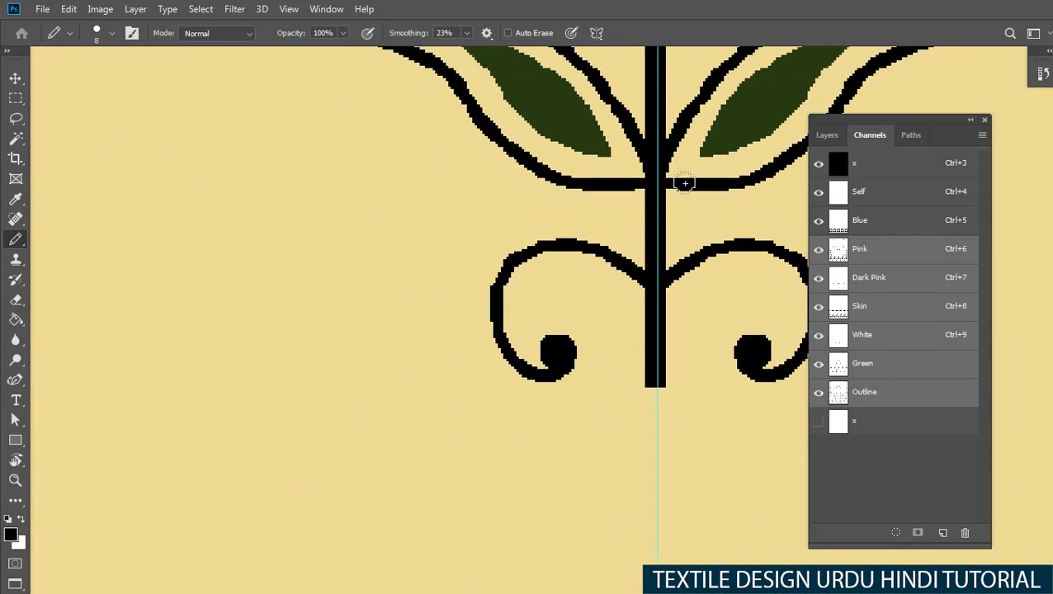
drag(475, 260, 393, 262)
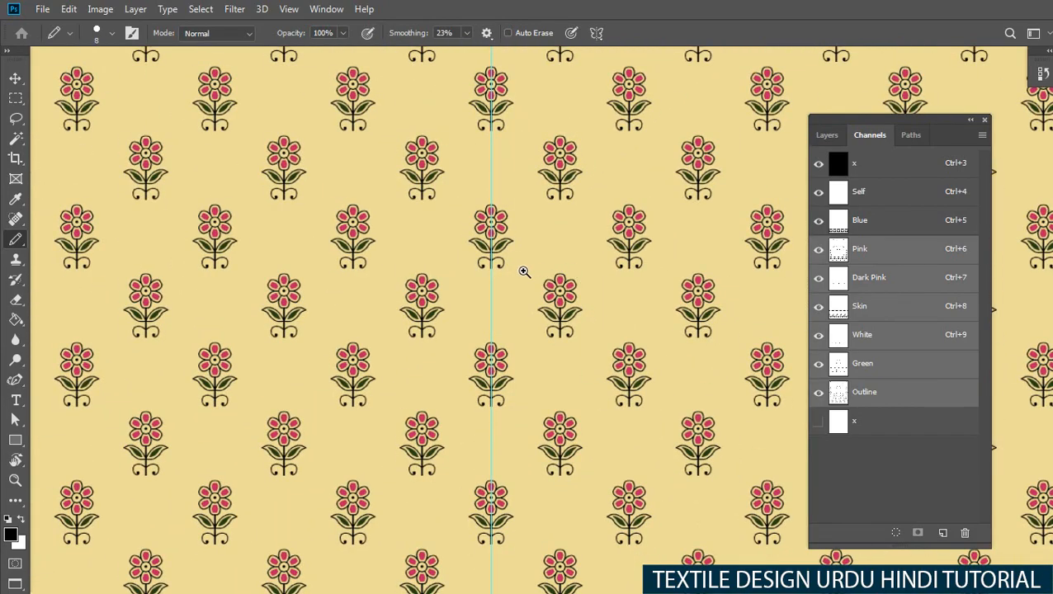
mouse_move(523, 271)
mouse_down()
mouse_move(466, 270)
mouse_move(526, 292)
mouse_up()
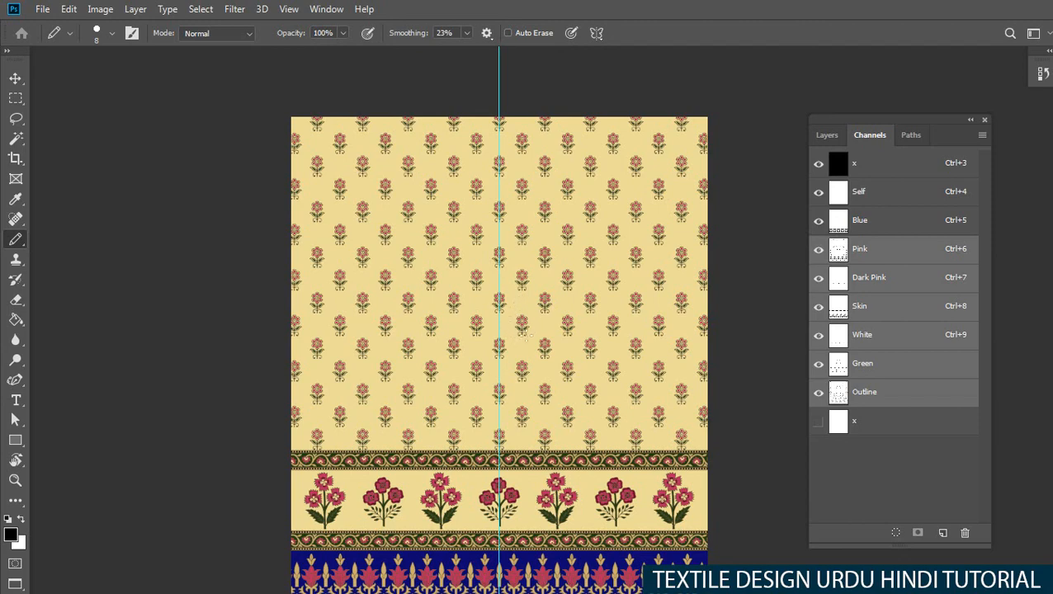
drag(527, 359, 501, 364)
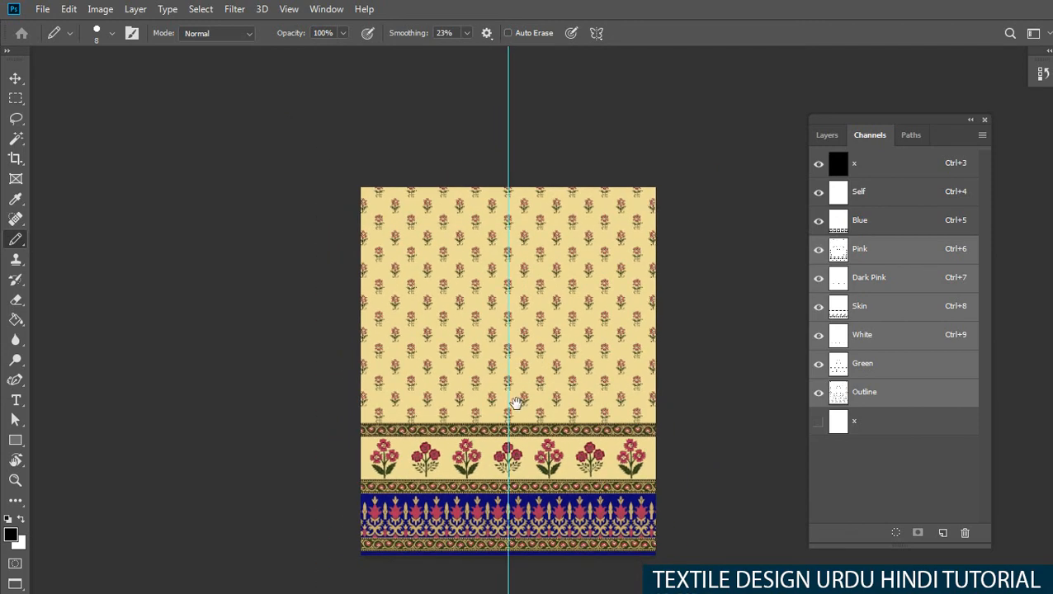